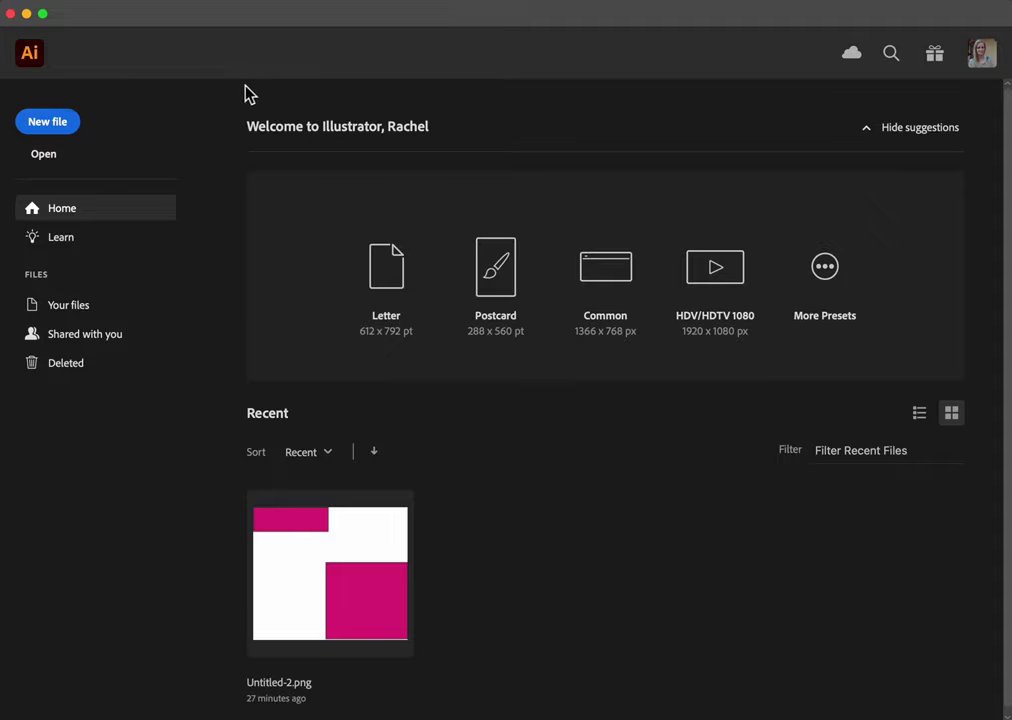
Open Derain_CharingCrossBridge.png from the Fauvist Paintings folder, browsing it in Icons view
click(52, 158)
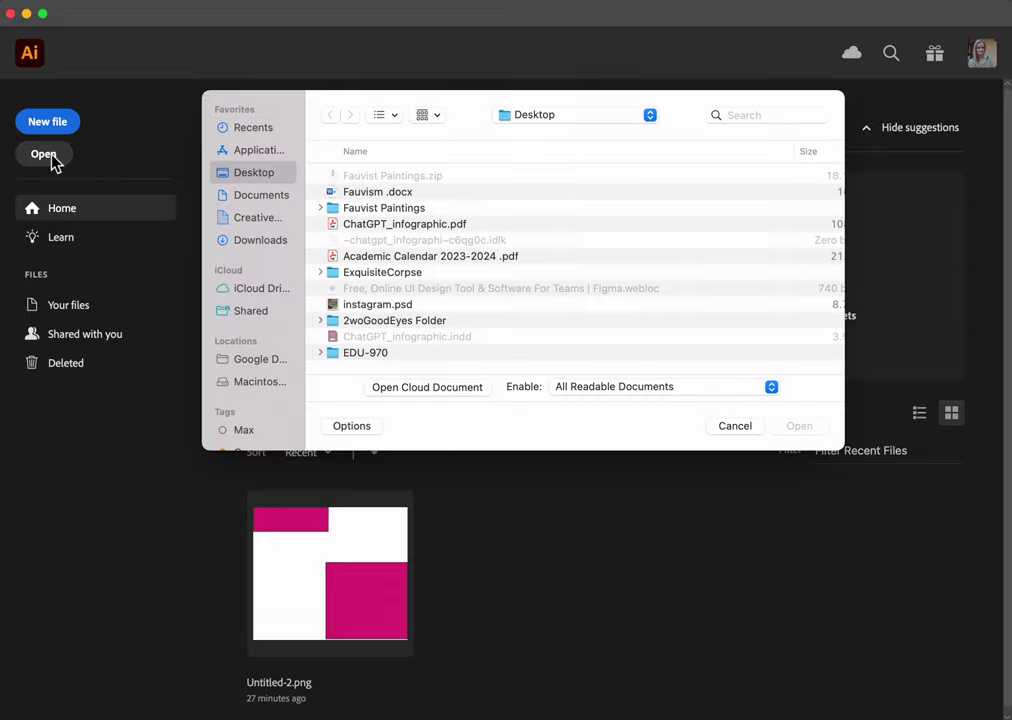
click(396, 212)
double_click(396, 212)
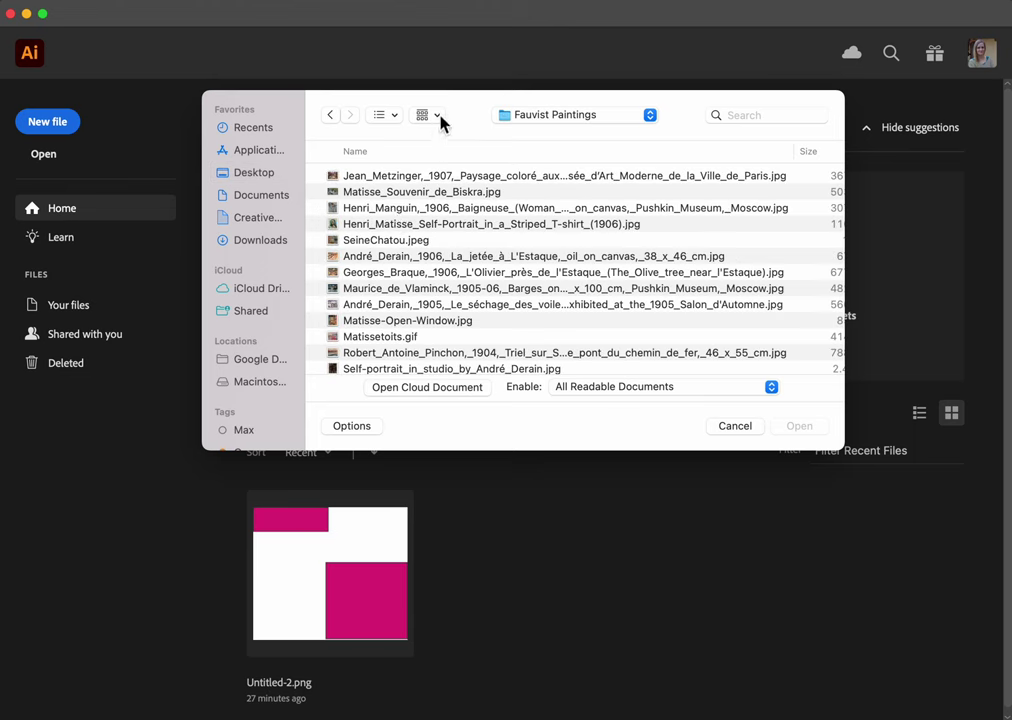
click(393, 117)
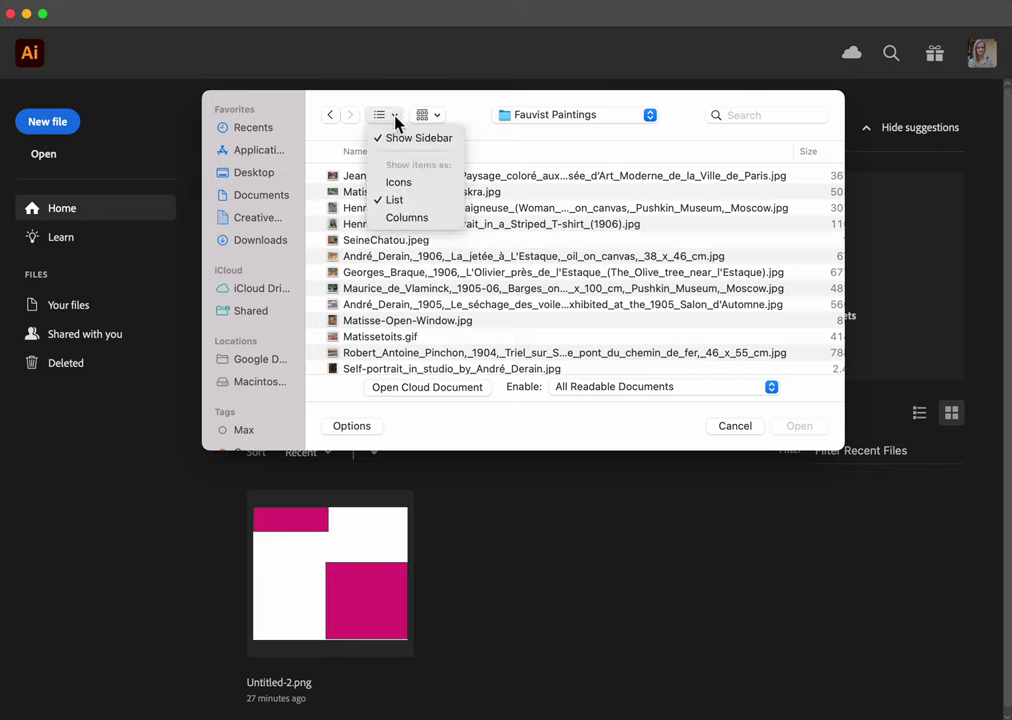
click(395, 185)
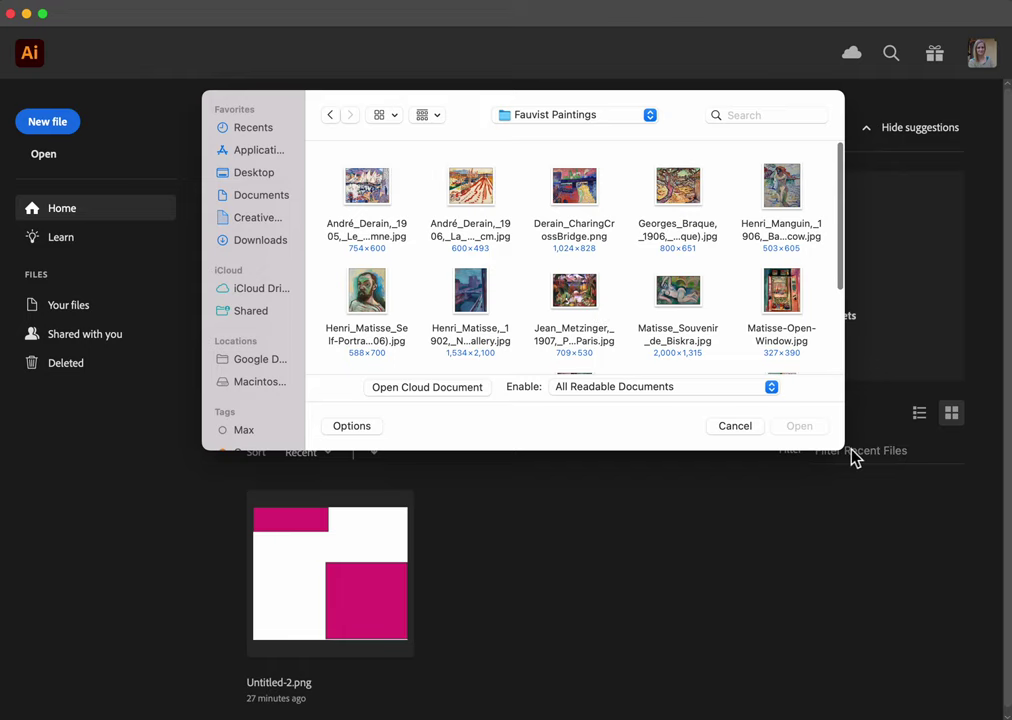
drag(843, 452, 983, 587)
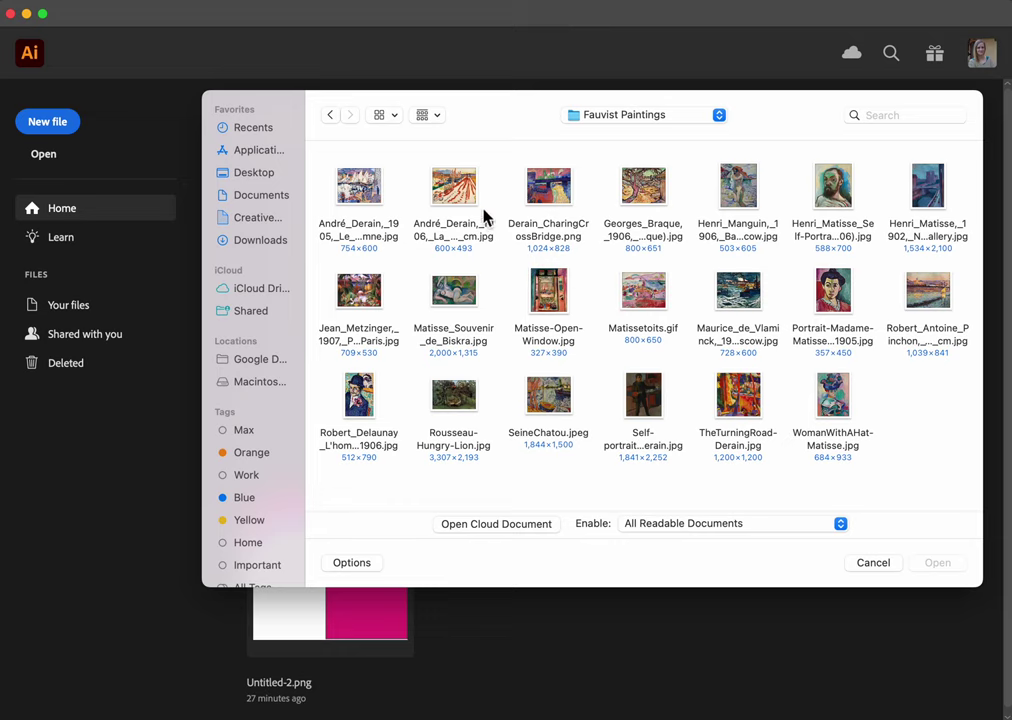
click(541, 203)
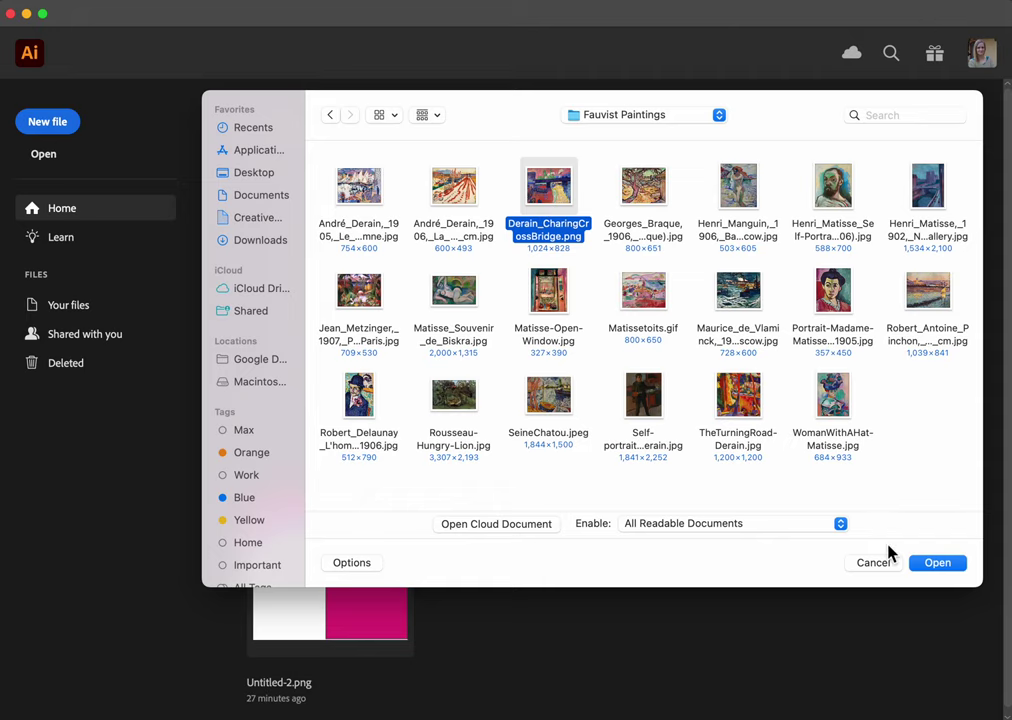
click(949, 570)
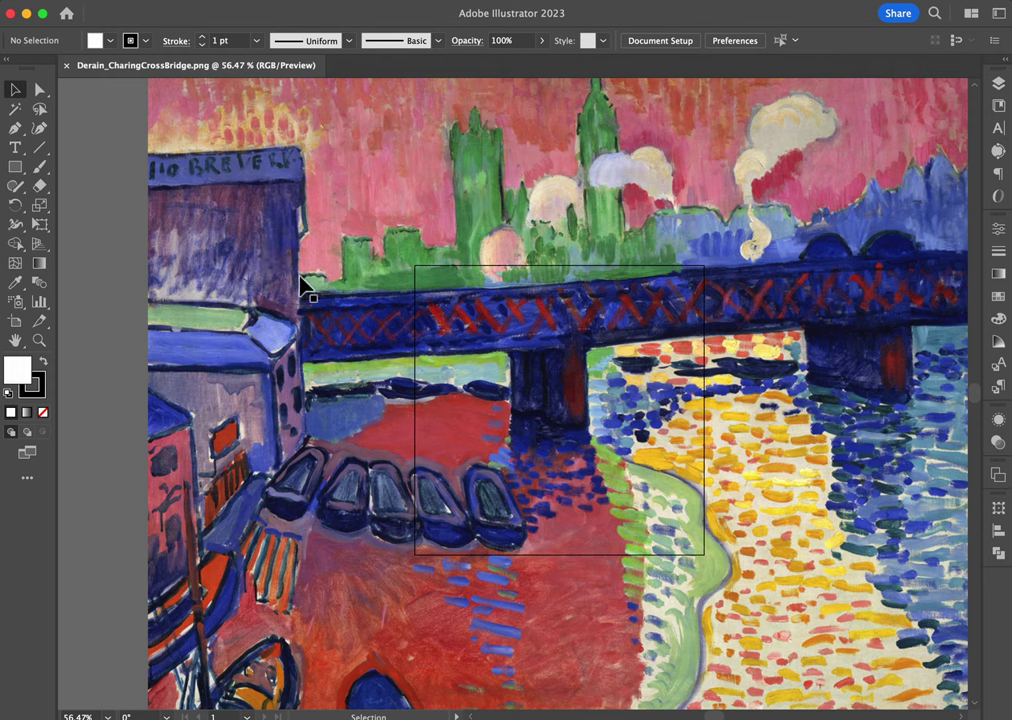
Zoom out to 33.33% so the whole Charing Cross Bridge painting fits on screen
mouse_move(140, 8)
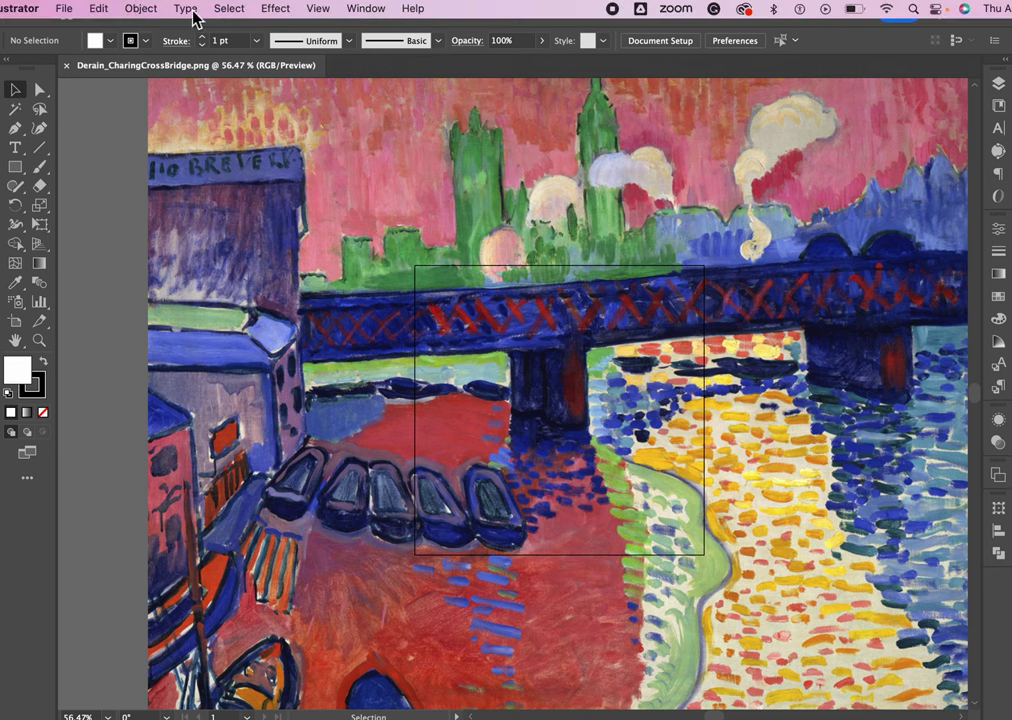
click(320, 10)
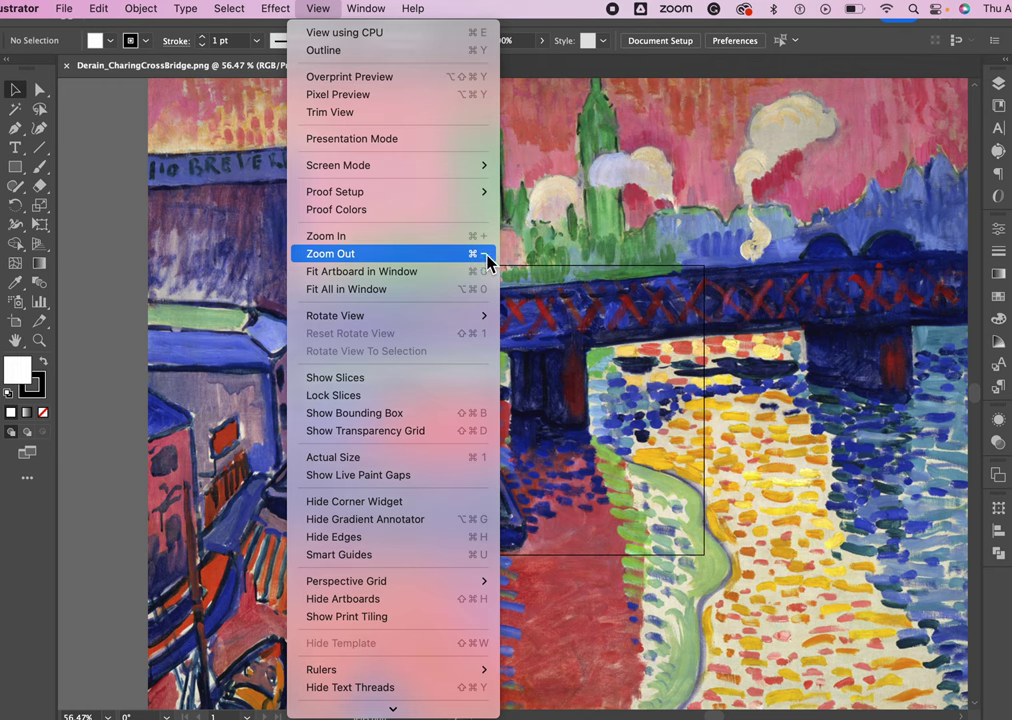
key(Escape)
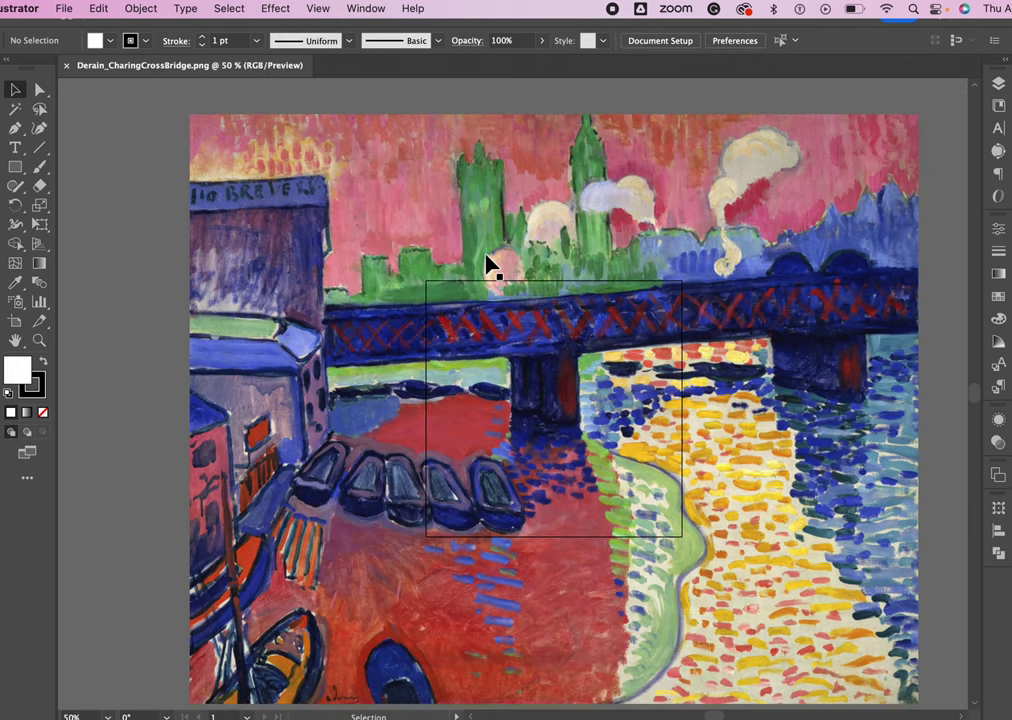
key(super+minus)
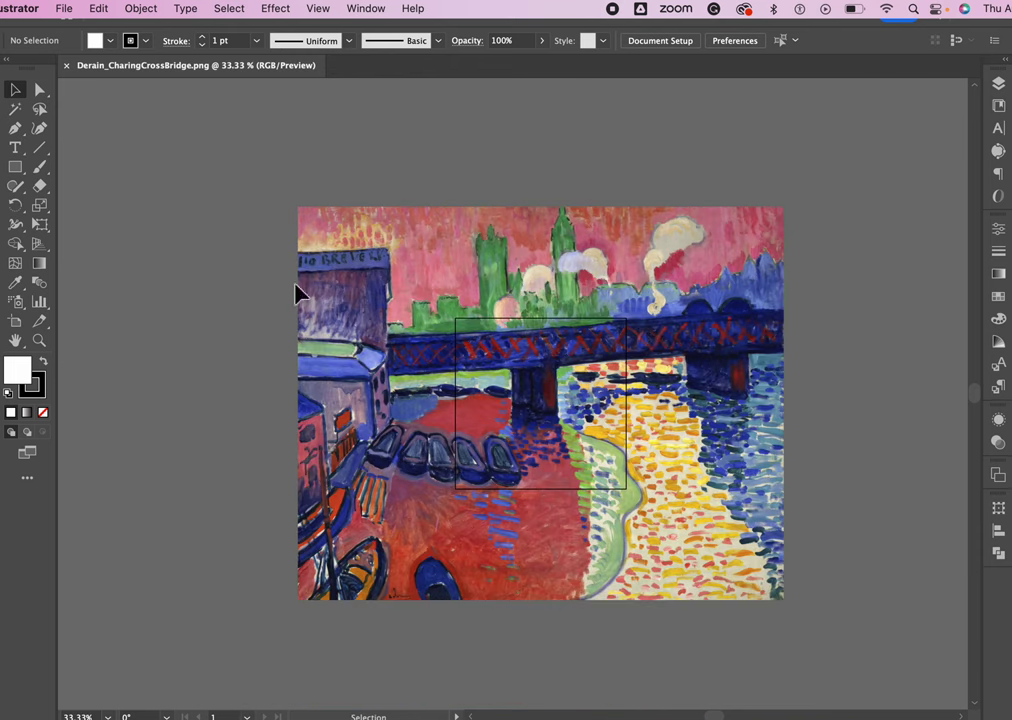
click(15, 324)
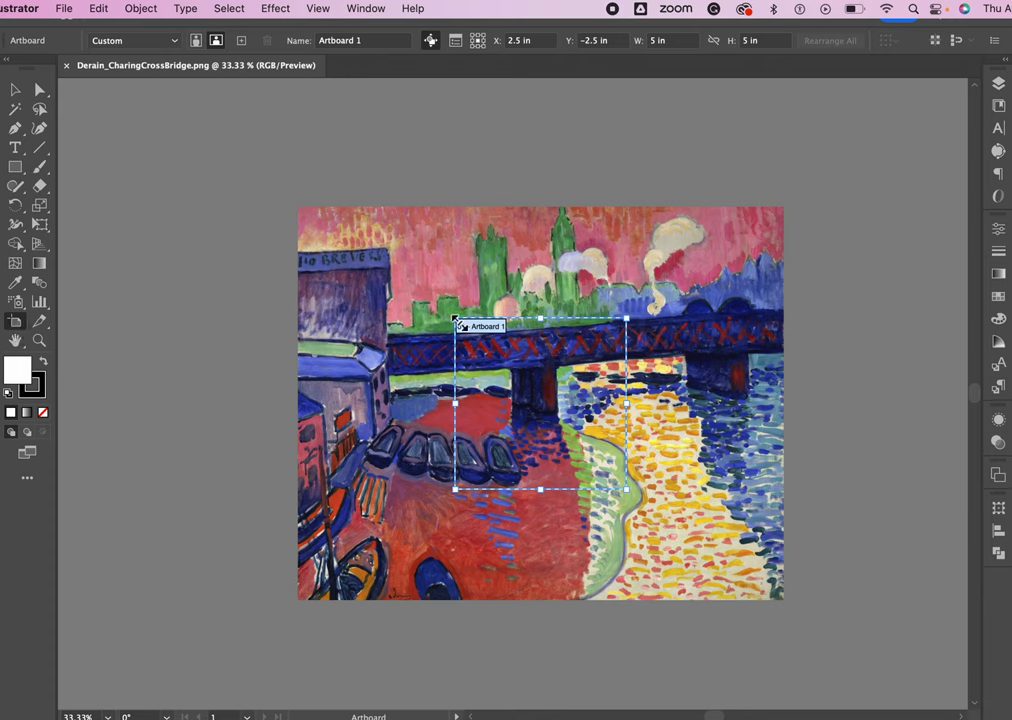
Stretch Artboard 1 to the painting's edges (14.234 × 11.5118 in) and delete the stray extra artboard
drag(455, 320, 298, 210)
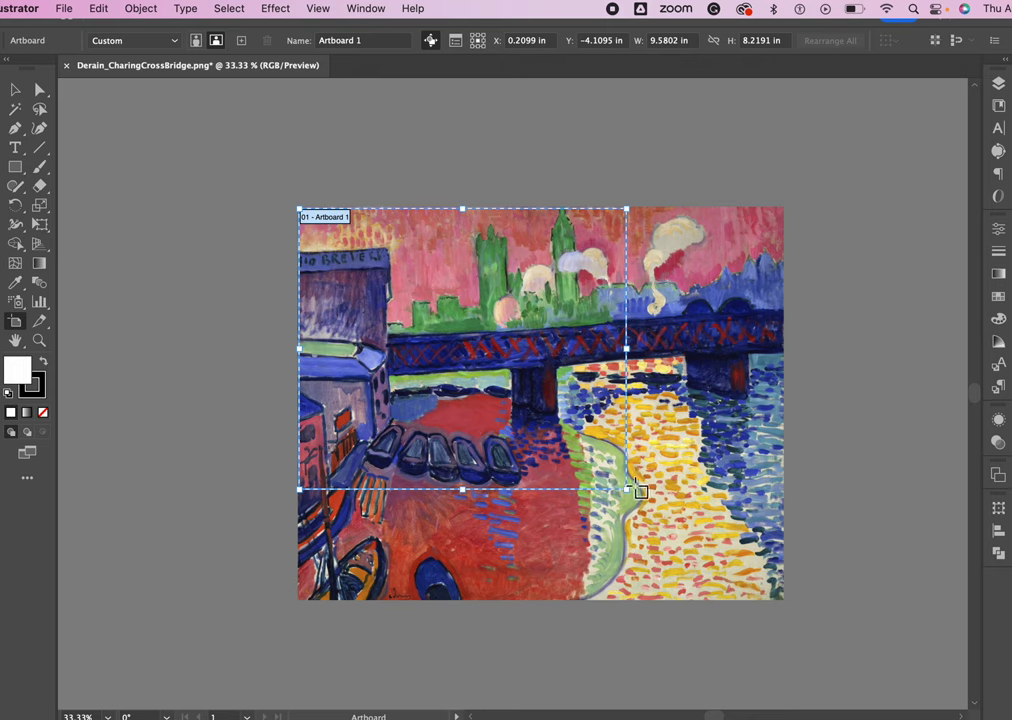
drag(639, 490, 679, 511)
key(Delete)
drag(627, 490, 786, 604)
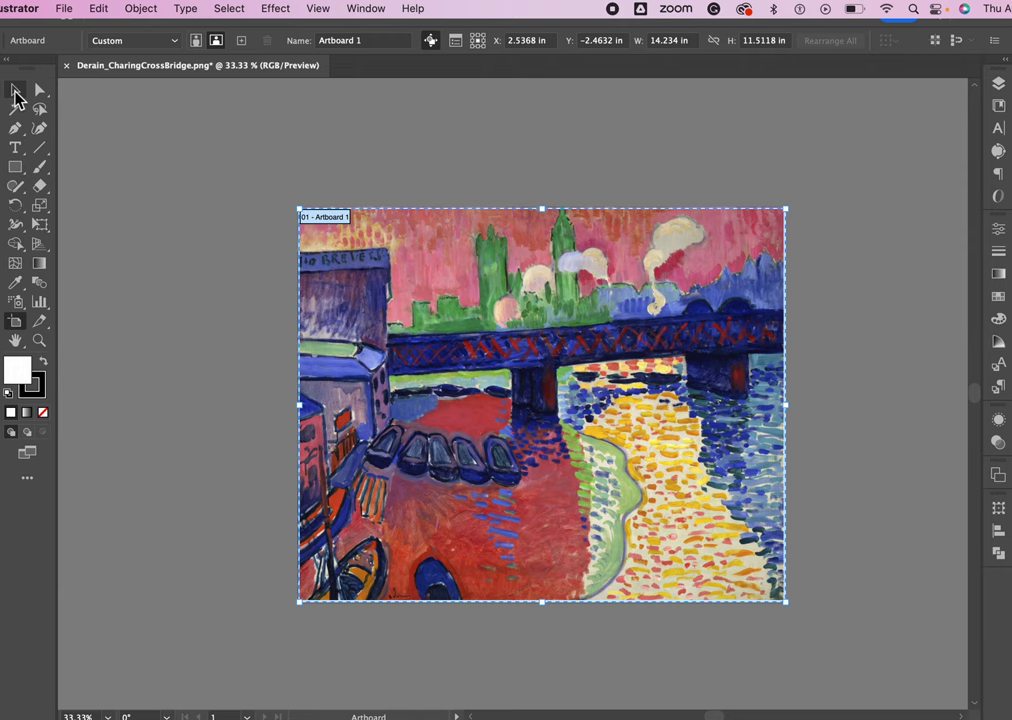
click(16, 92)
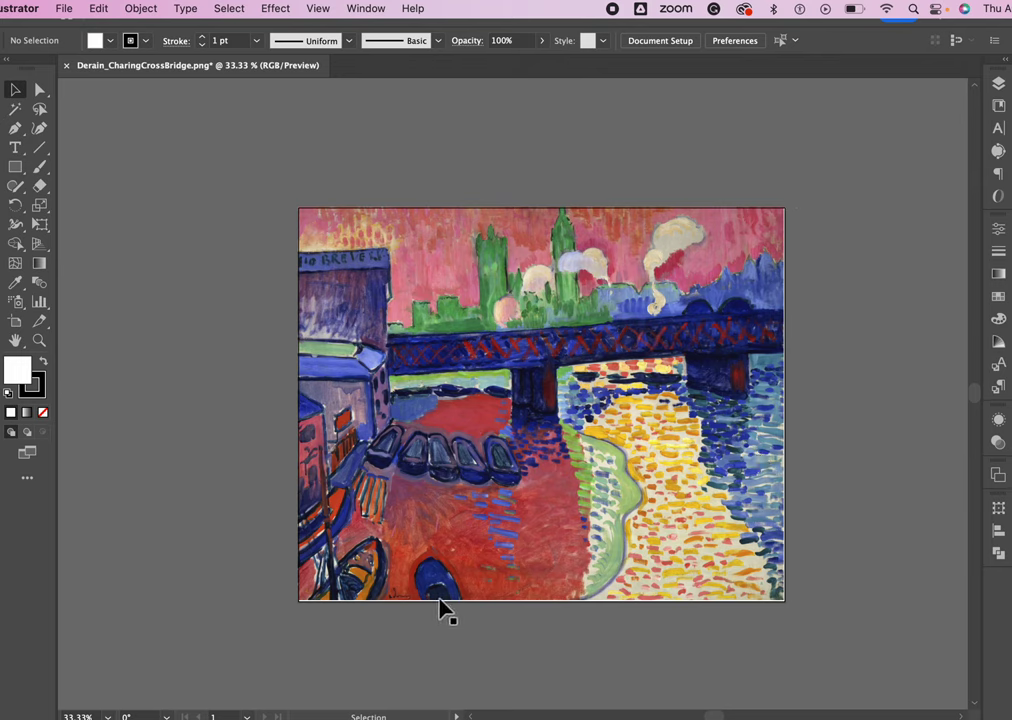
Add two new layers in the Layers panel
click(1000, 84)
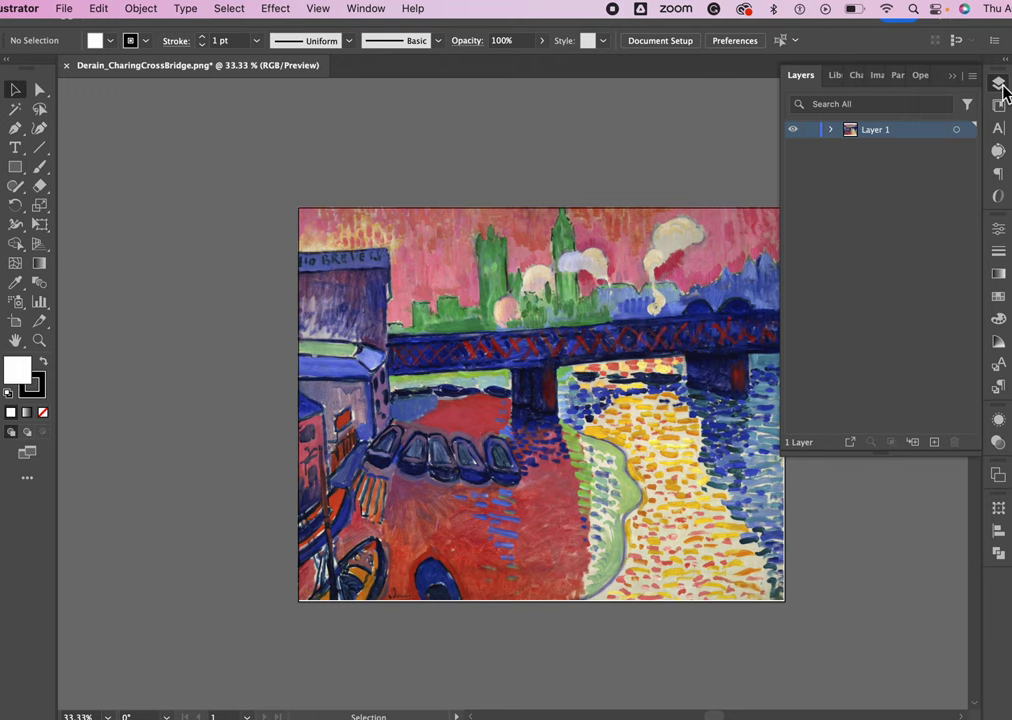
click(935, 444)
click(935, 444)
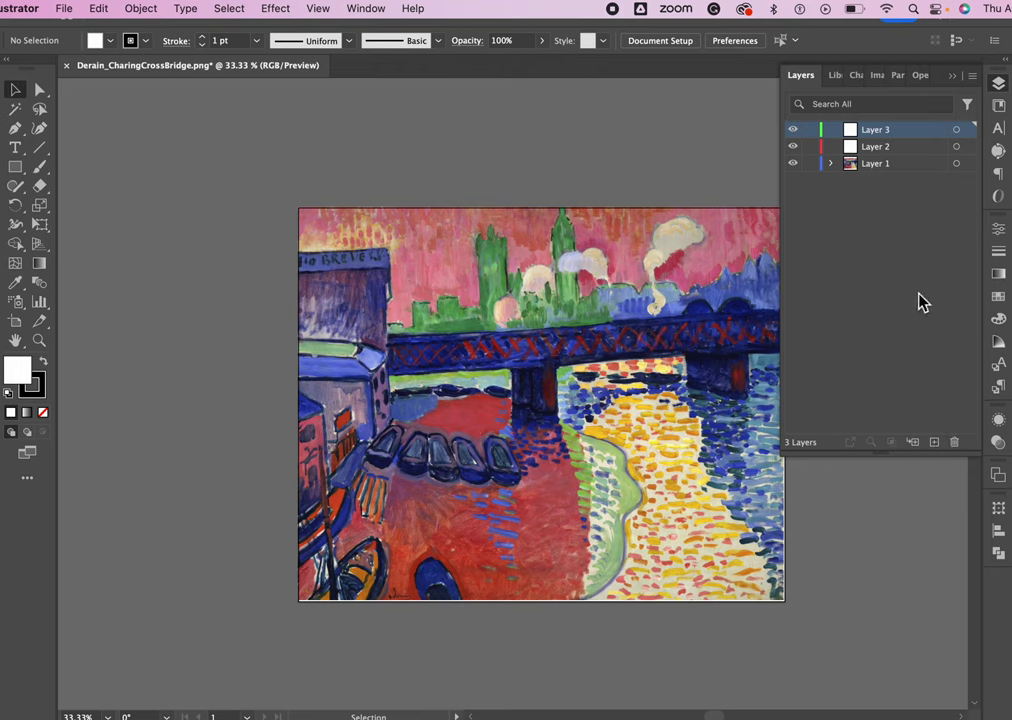
Rename the three layers Painting, BG and My Art from bottom to top
click(882, 165)
double_click(874, 165)
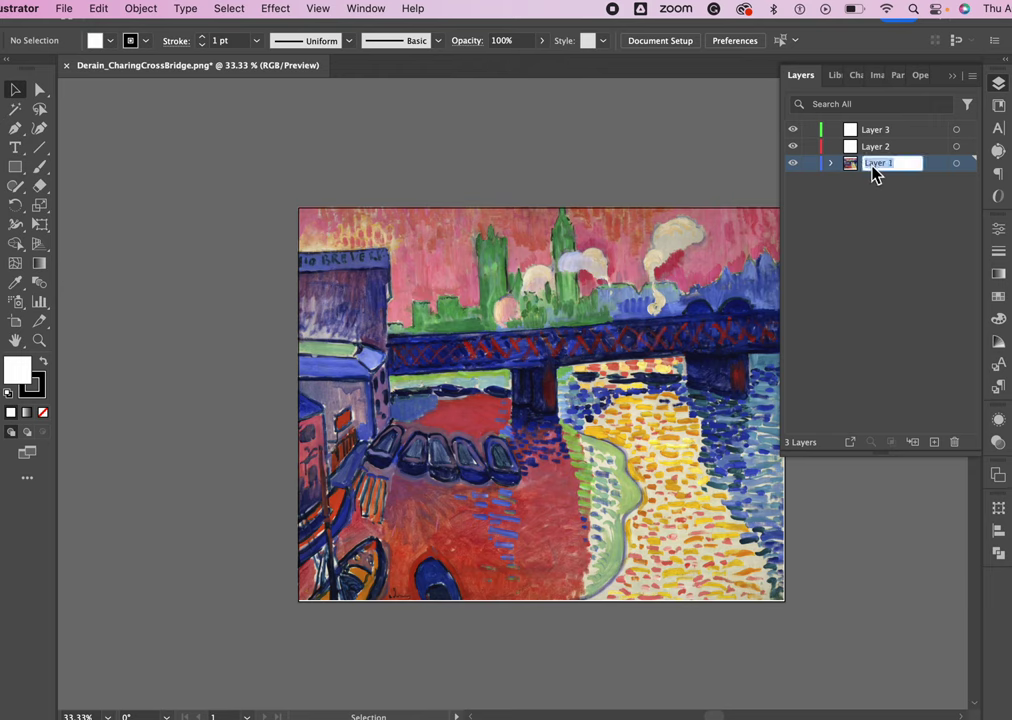
text(Painting)
double_click(880, 148)
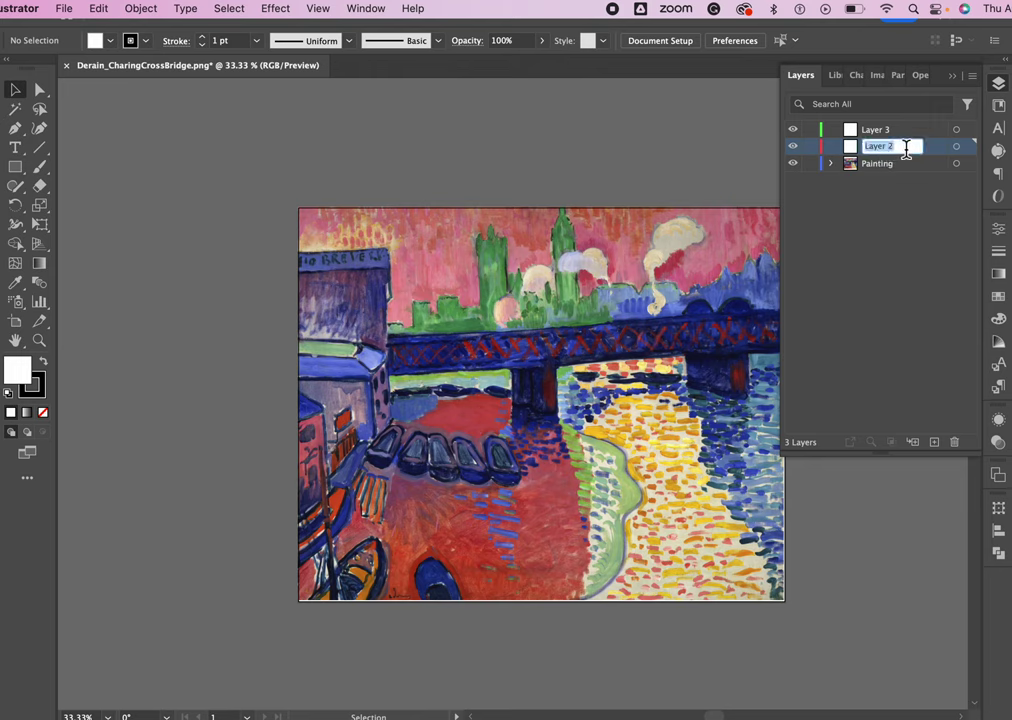
text(BG)
click(884, 131)
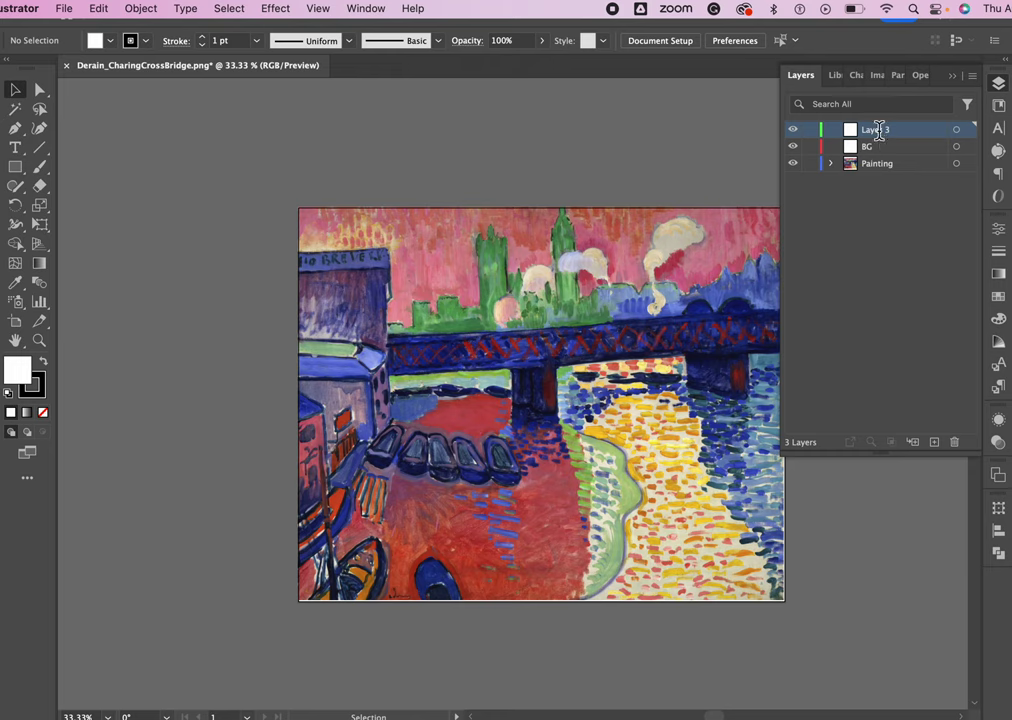
double_click(884, 131)
text(My Ar)
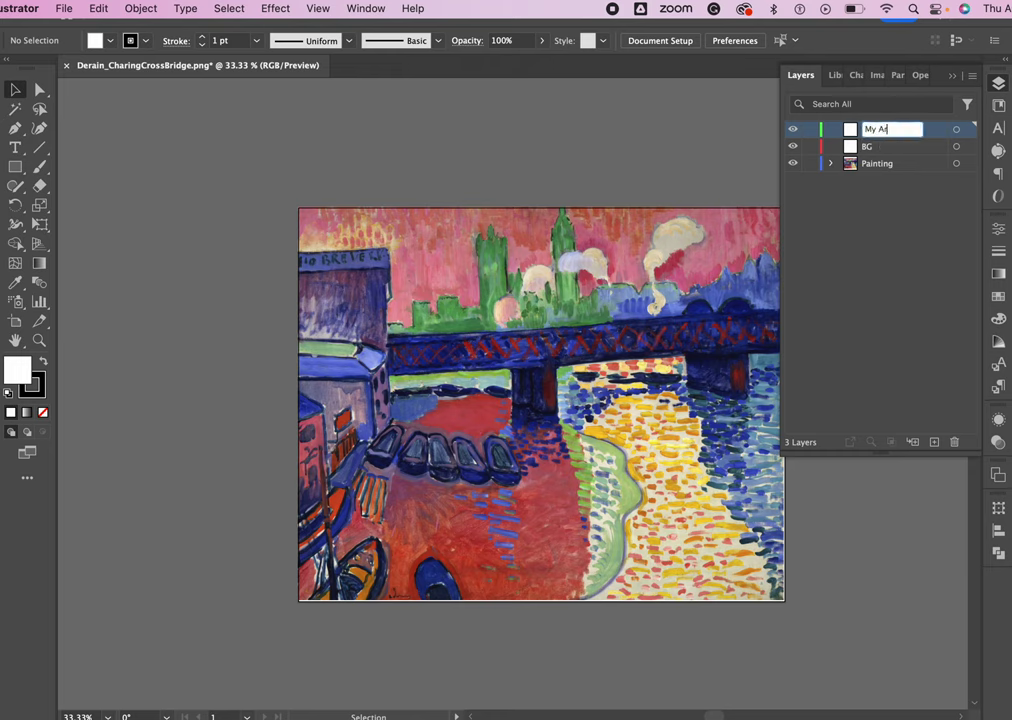
text(t)
click(899, 234)
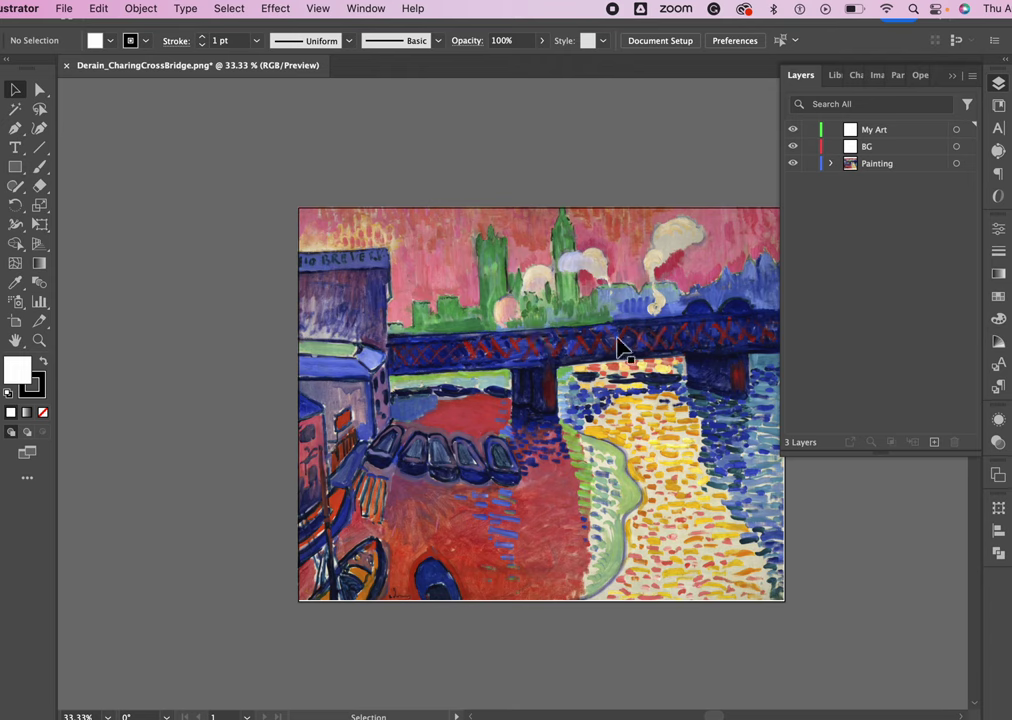
Draw a white test rectangle, cut it from the Painting layer, and paste it onto My Art over the bridge
click(885, 167)
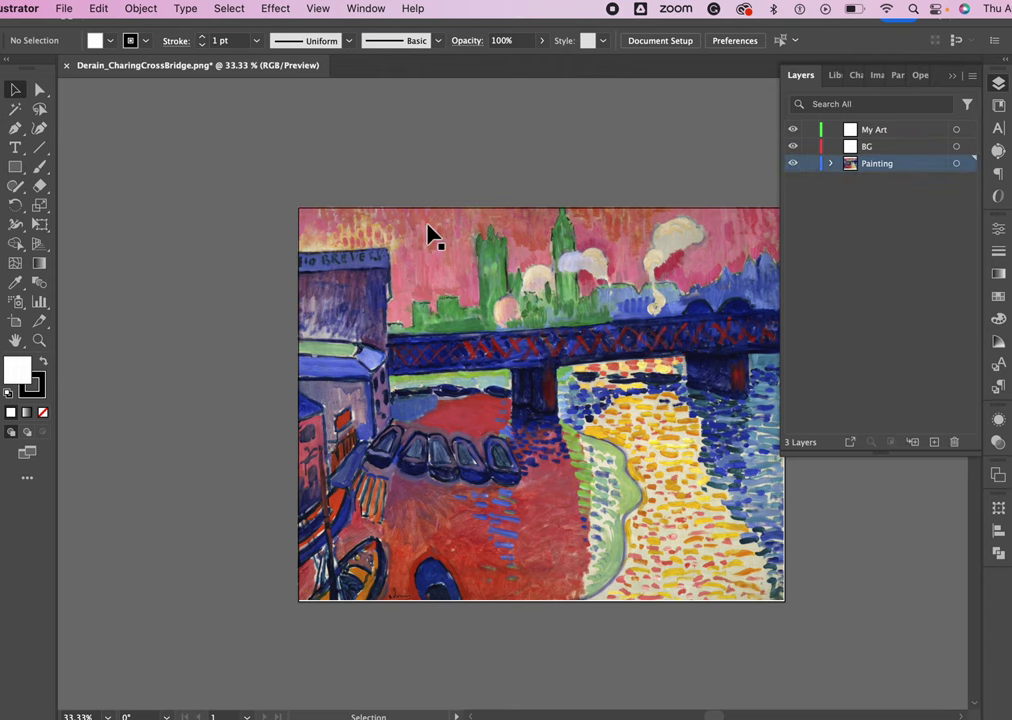
click(15, 166)
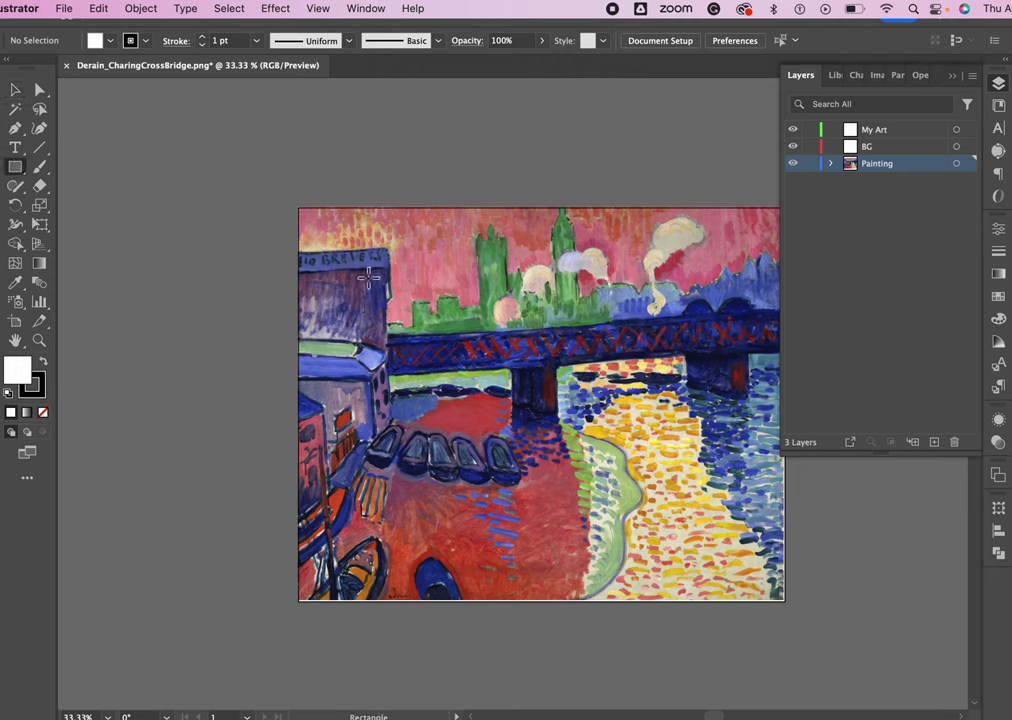
drag(499, 335, 515, 338)
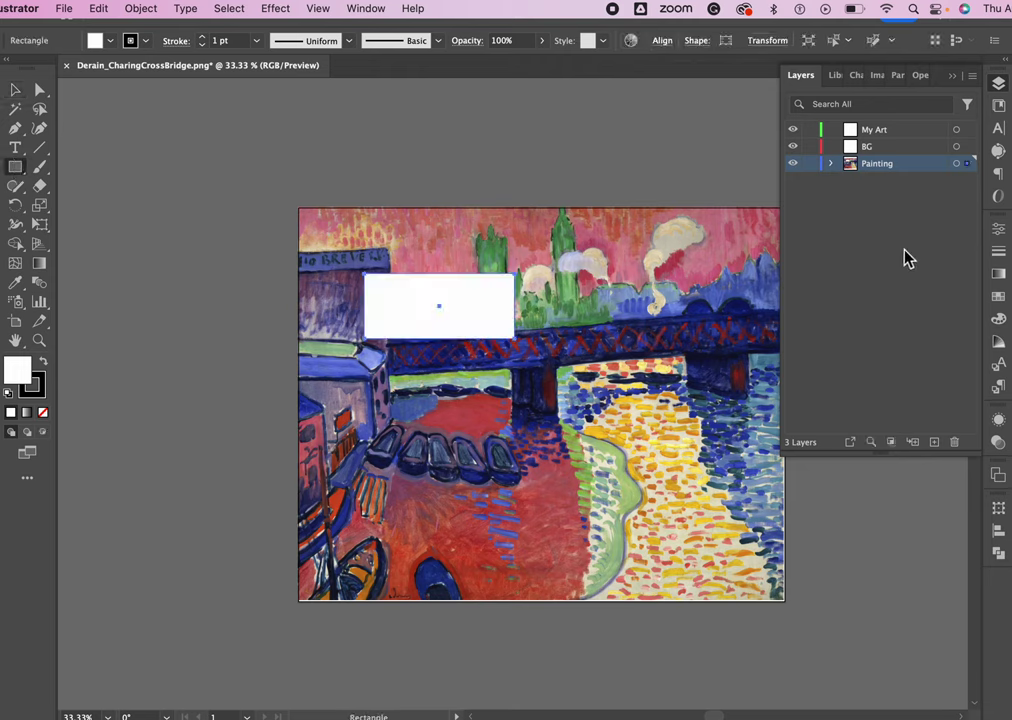
click(15, 92)
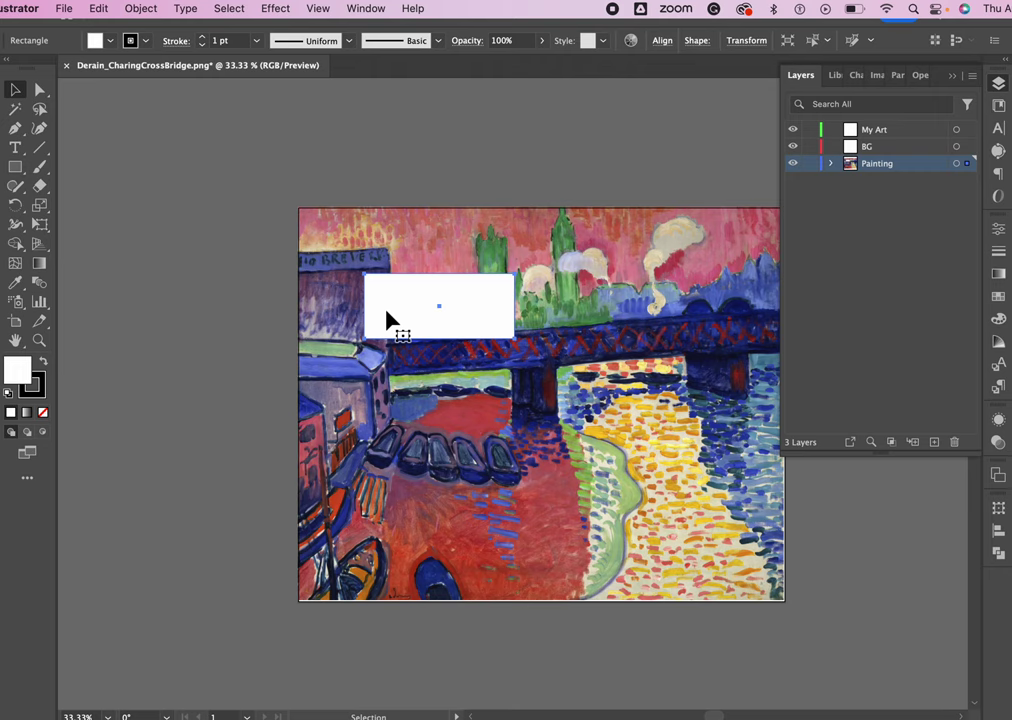
click(98, 9)
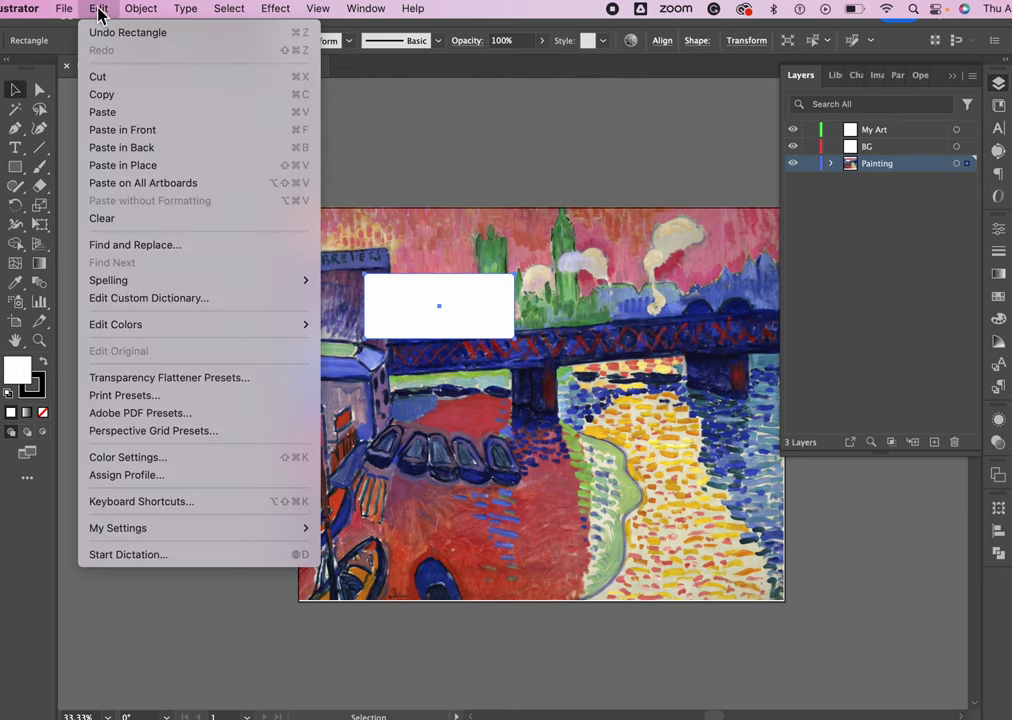
click(97, 76)
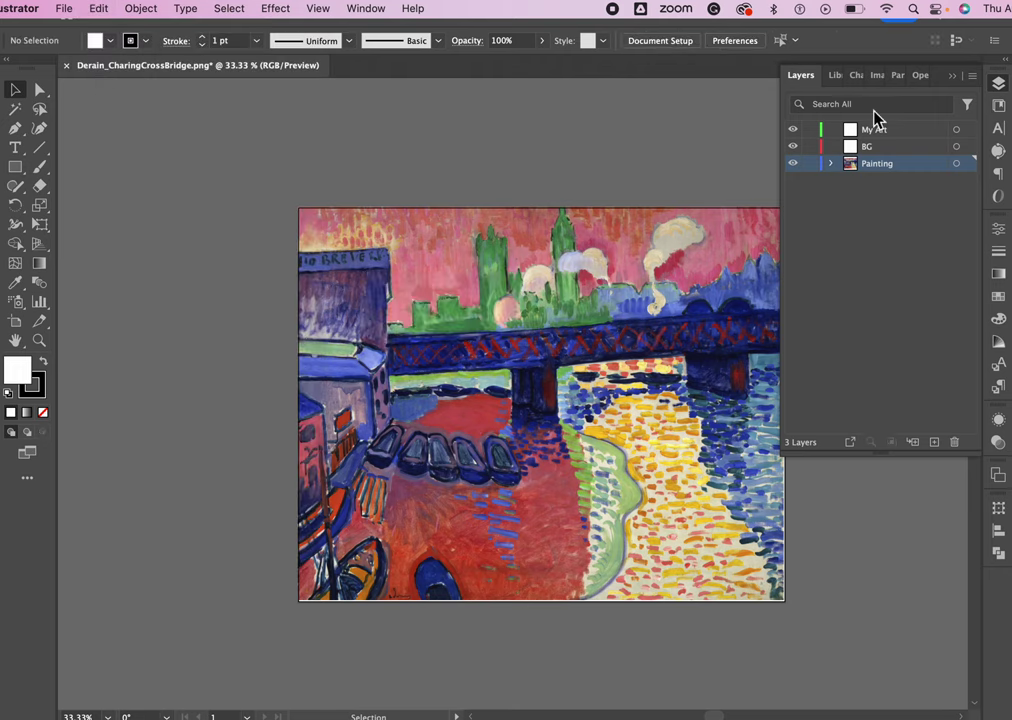
click(893, 135)
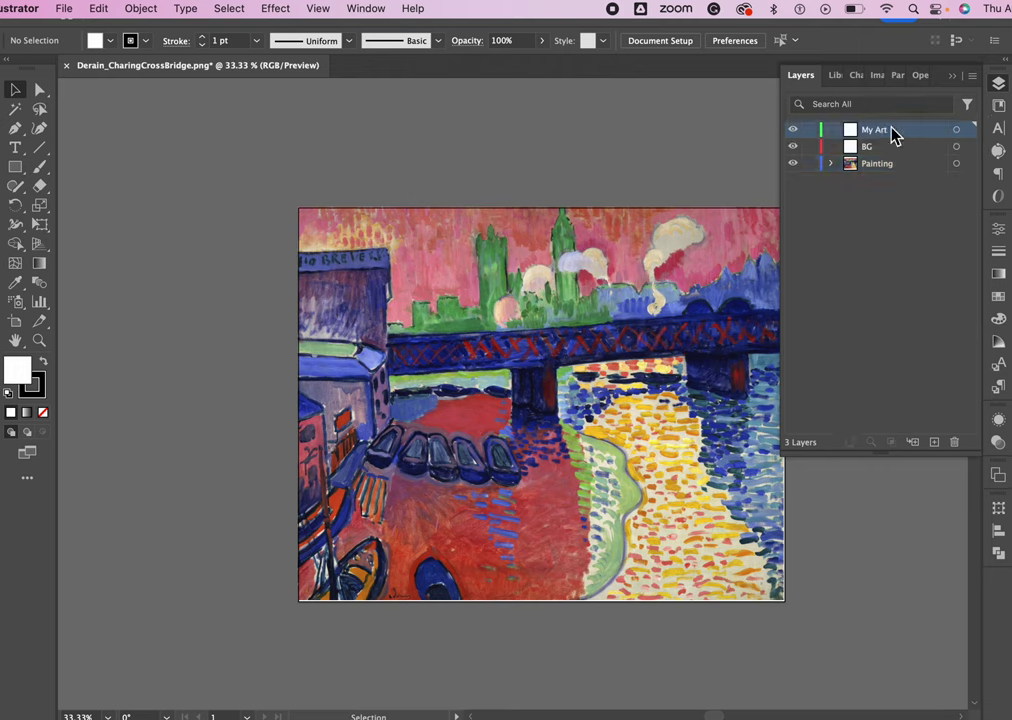
key(super+v)
drag(542, 421, 517, 344)
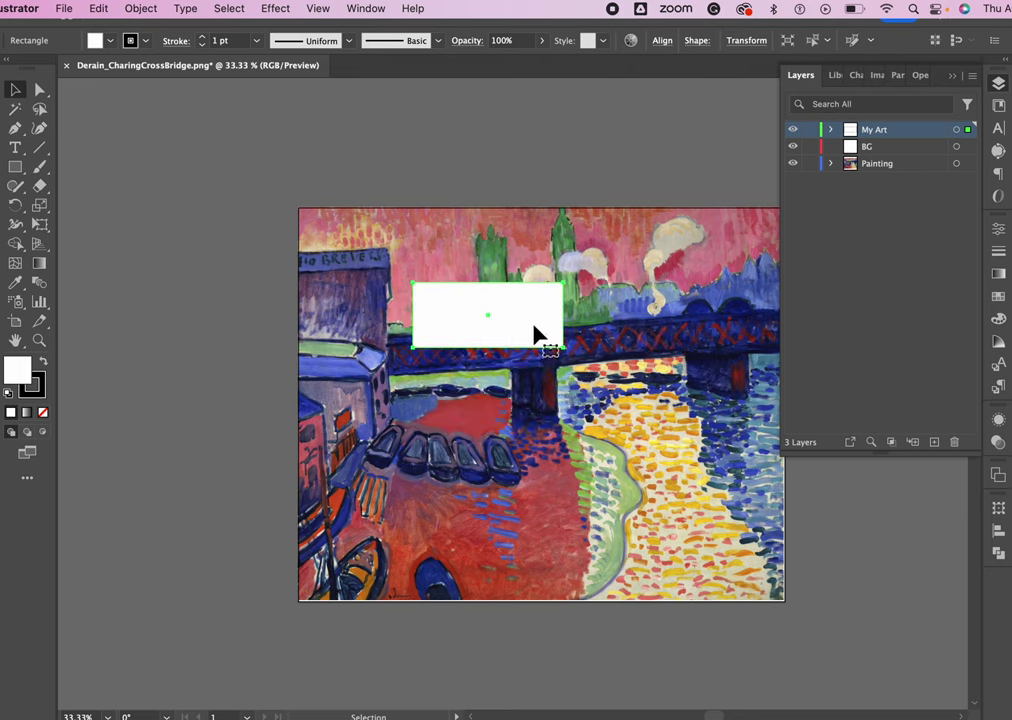
Toggle the My Art and Painting layers' visibility, then make the BG layer visible
click(794, 130)
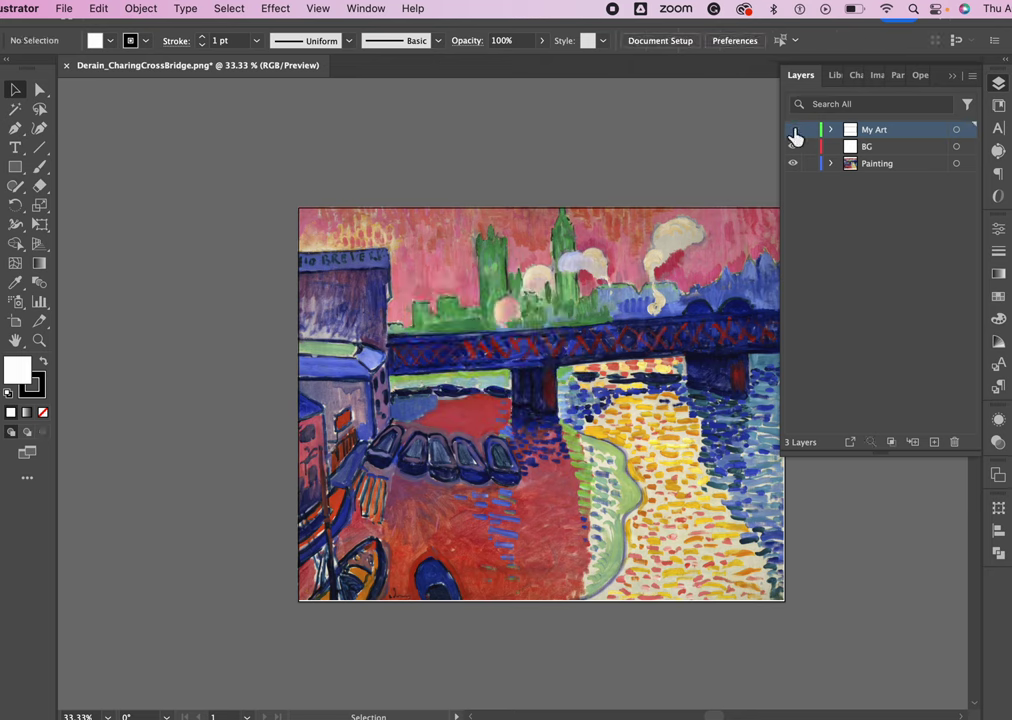
click(794, 131)
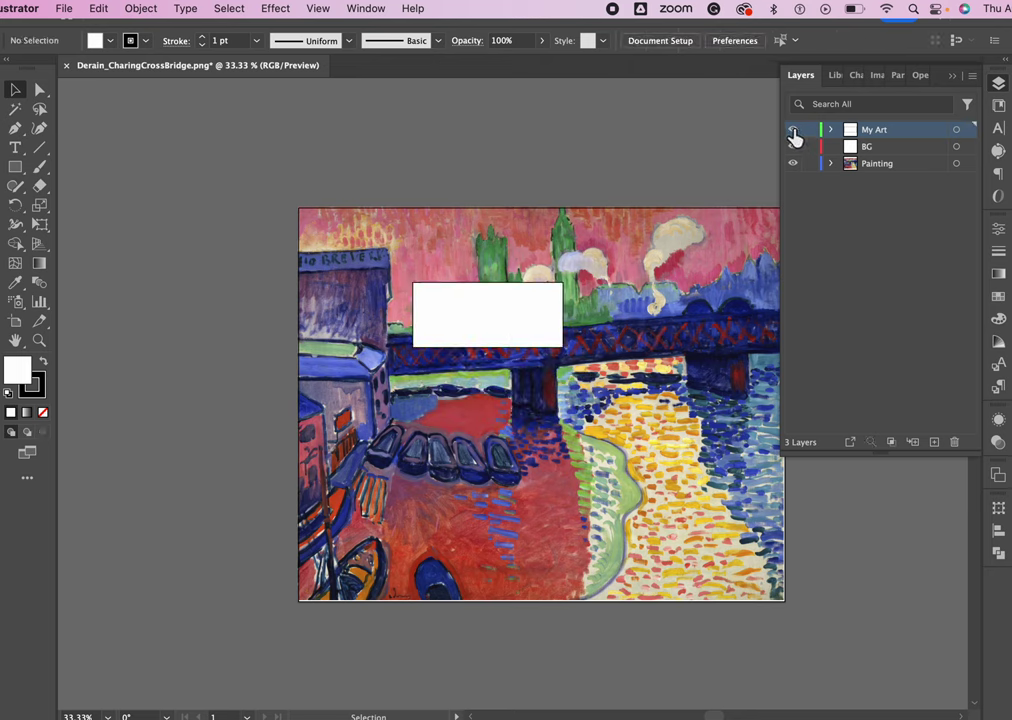
click(794, 131)
click(794, 131)
click(794, 163)
click(793, 164)
click(793, 164)
click(793, 164)
click(793, 146)
Delete the white test rectangle and decline unlocking the locked Painting layer
click(538, 320)
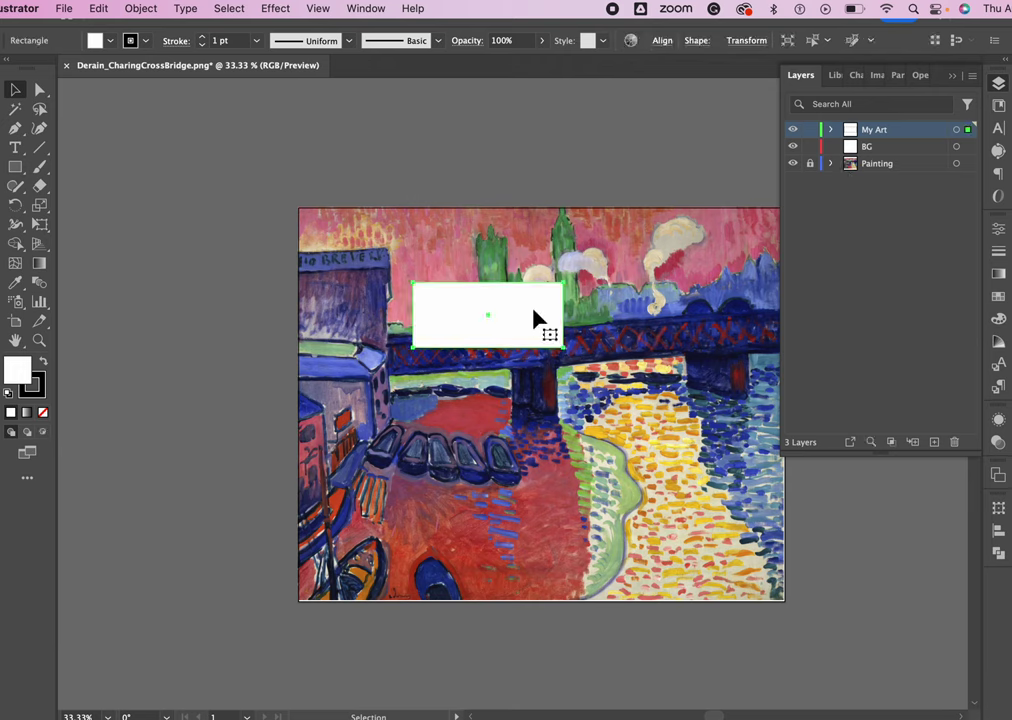
key(Delete)
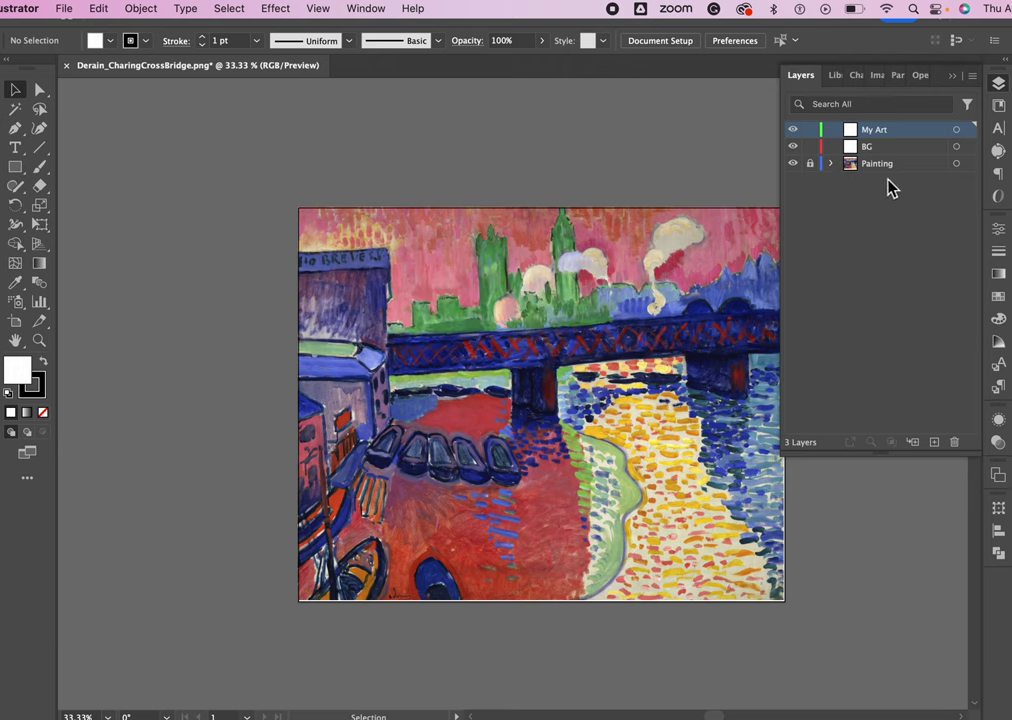
click(909, 166)
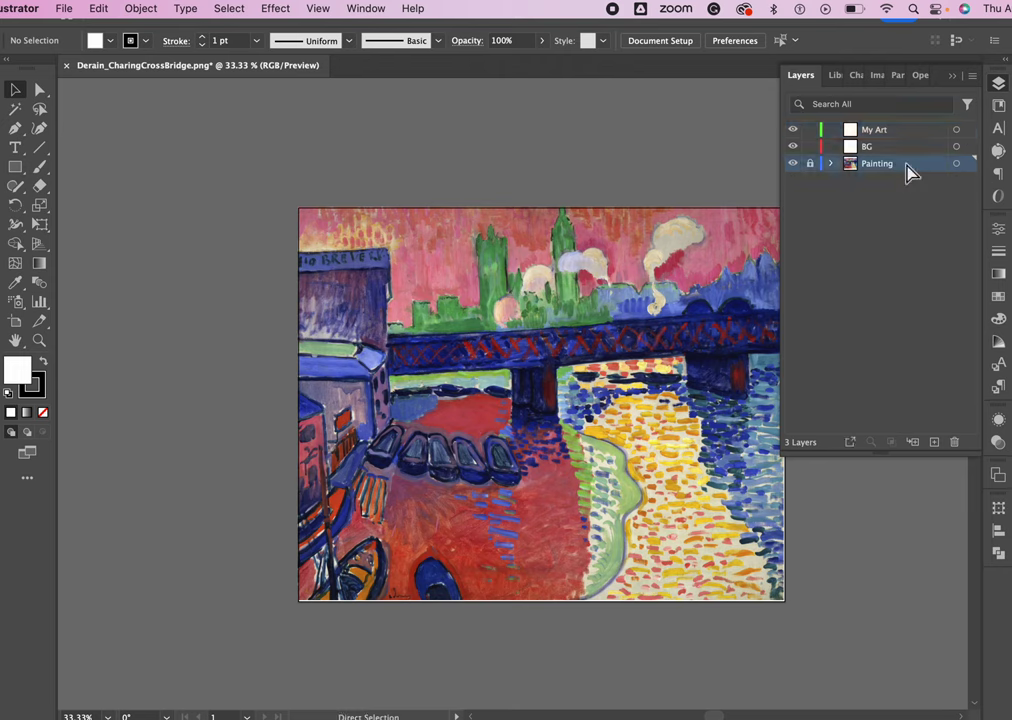
key(super+v)
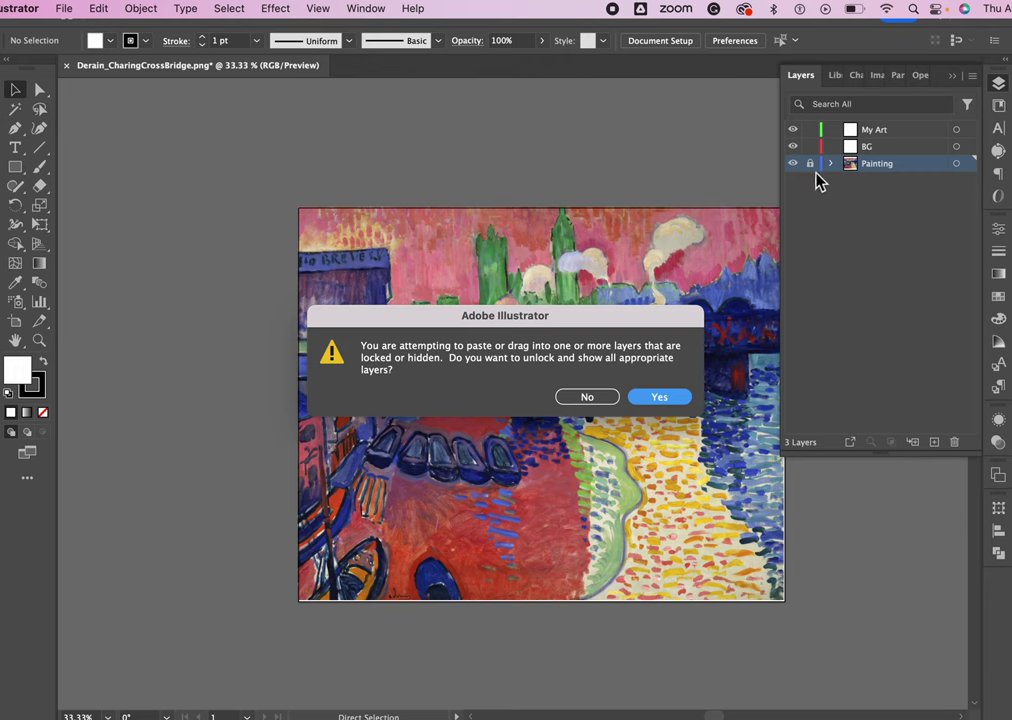
click(588, 400)
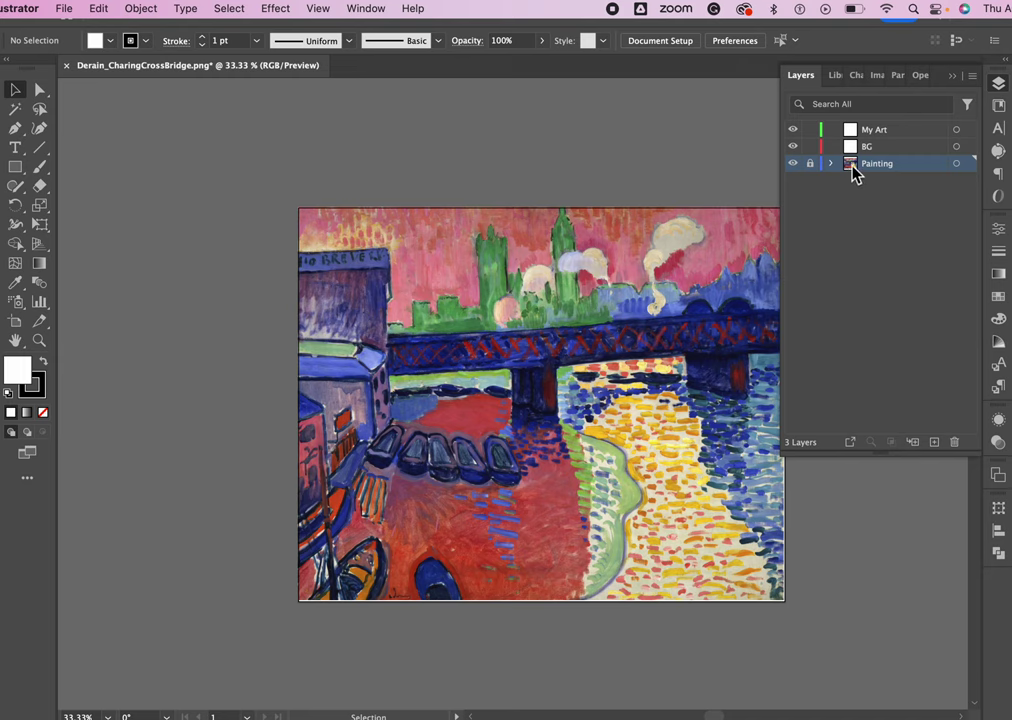
Eyedropper the red of the water and save it as a new swatch
scroll(637, 205, right, 5)
scroll(637, 205, down, 2)
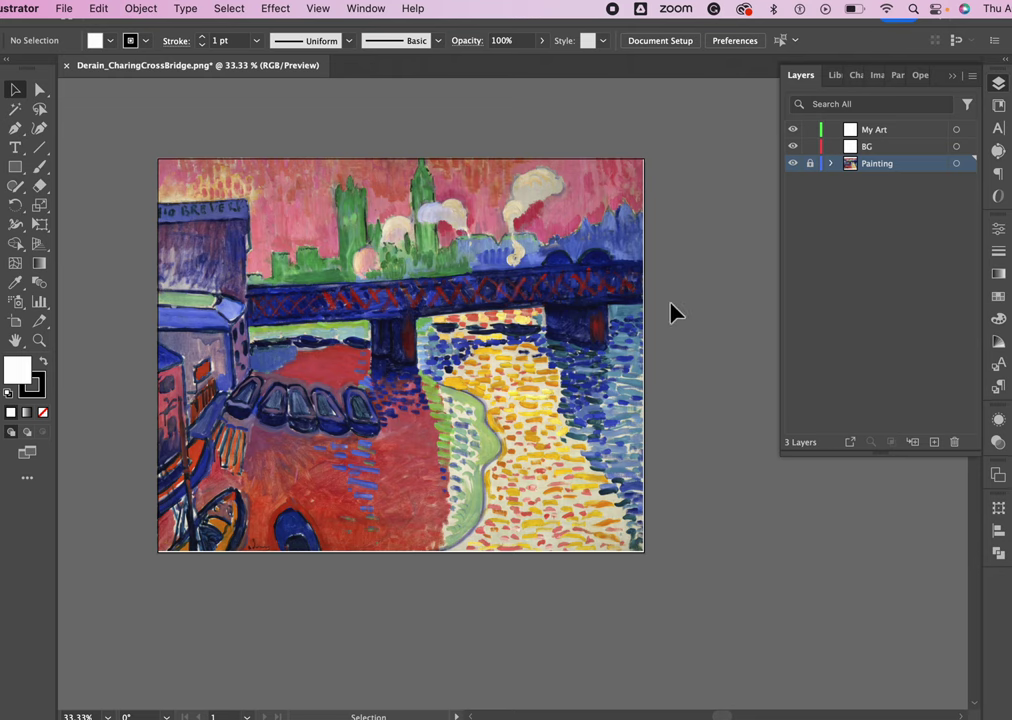
click(999, 297)
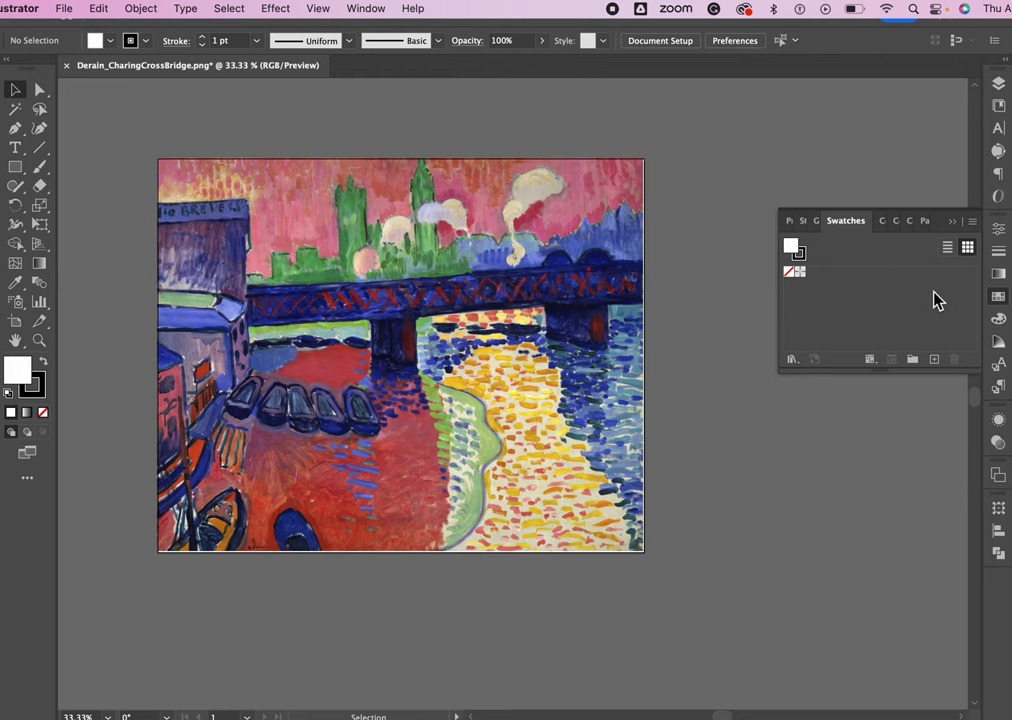
click(804, 256)
click(792, 245)
click(791, 246)
click(14, 283)
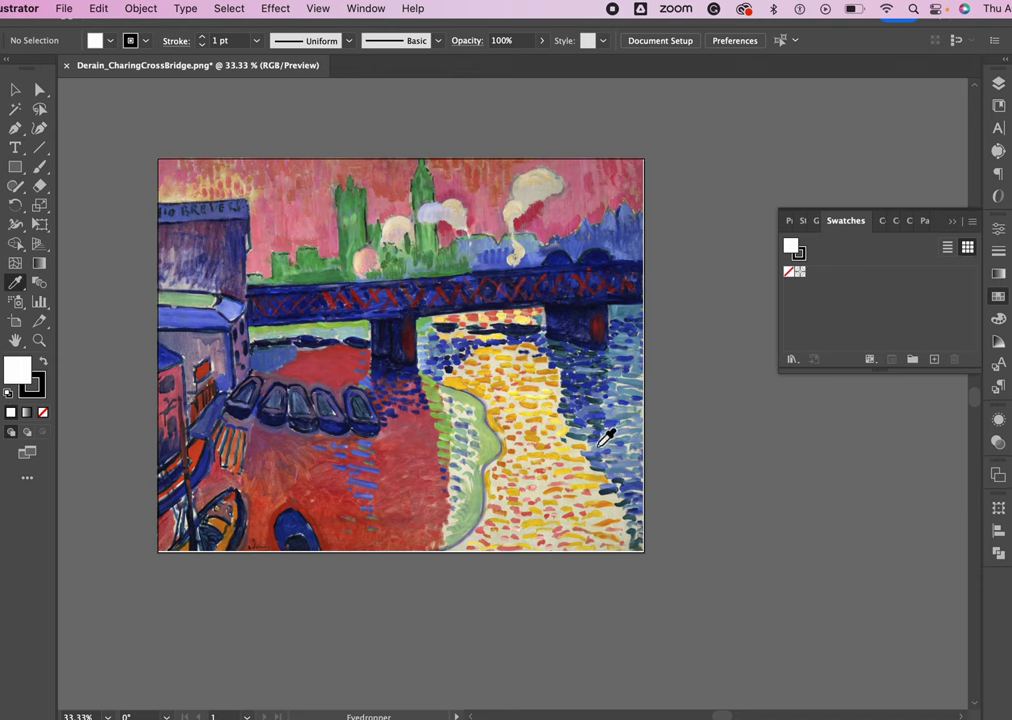
click(418, 431)
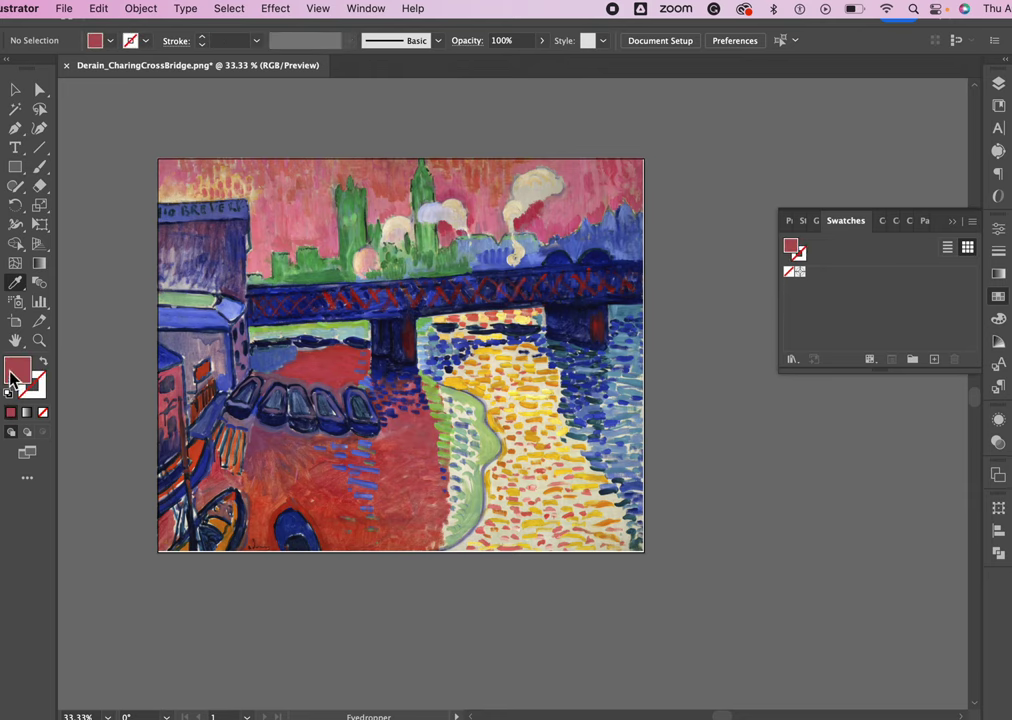
click(973, 222)
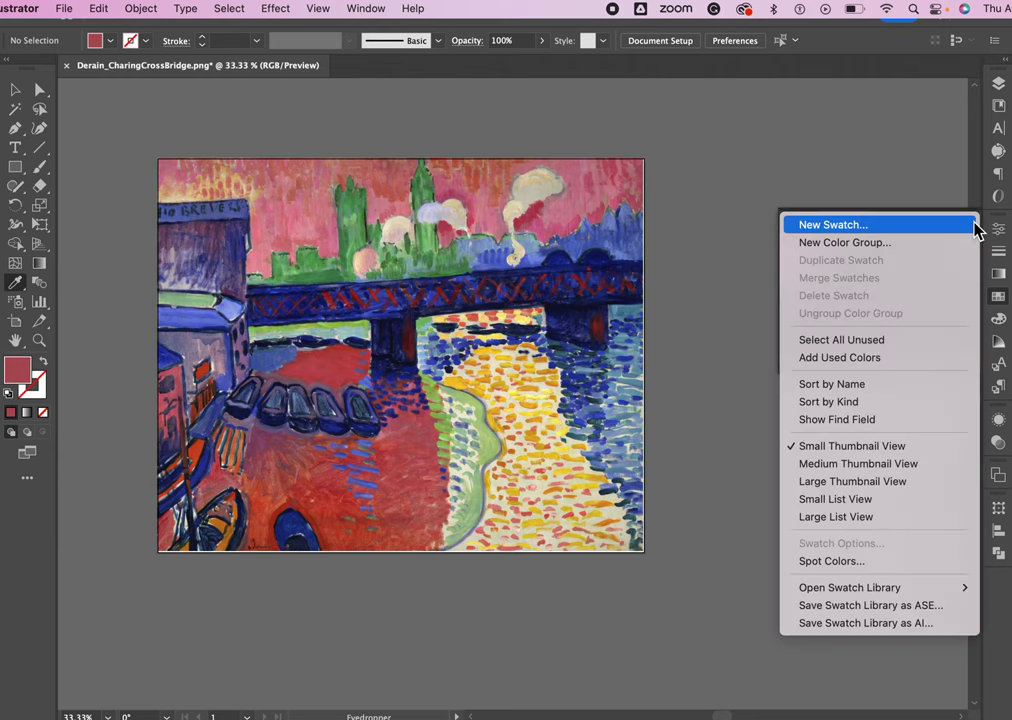
click(856, 230)
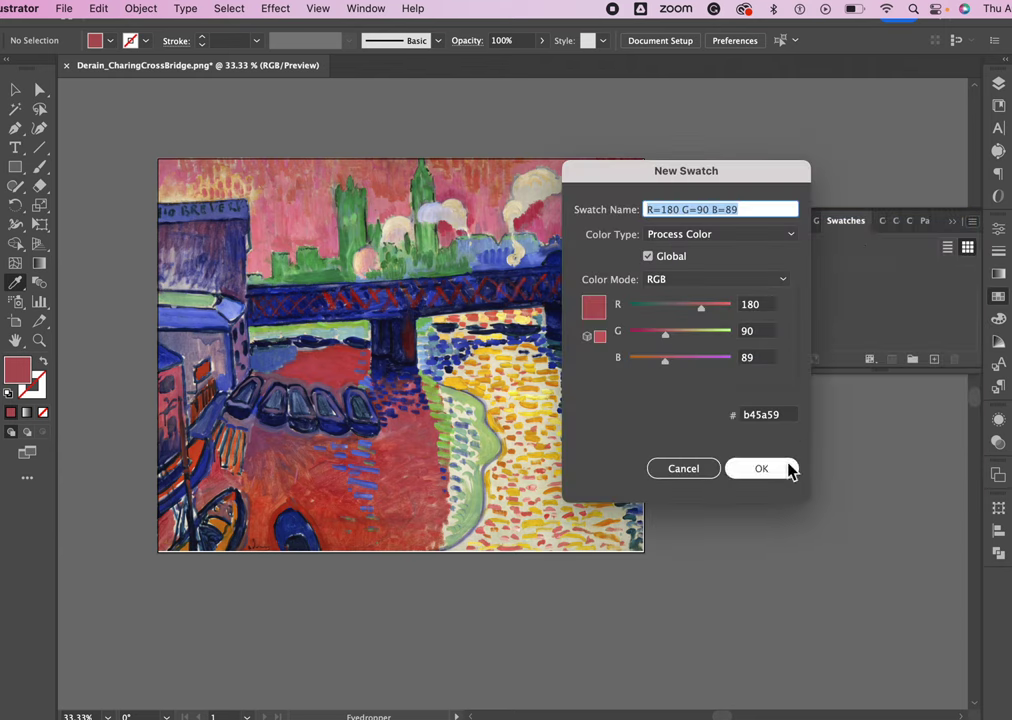
click(785, 470)
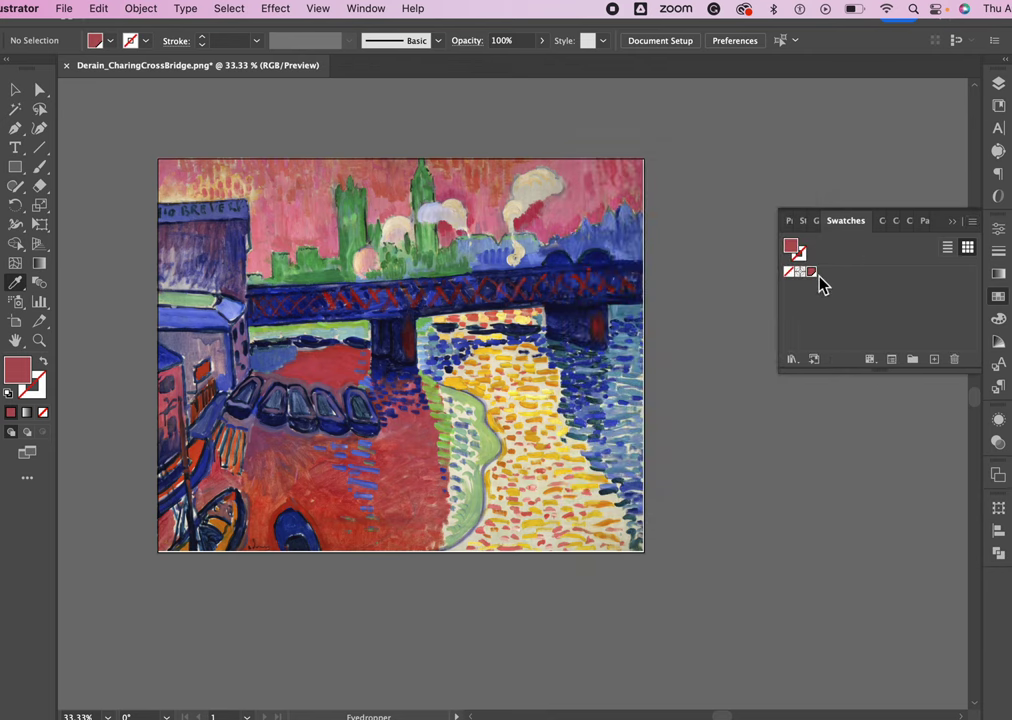
Sample and save the river's light blue, dark blue and orange-yellow as new swatches
click(637, 372)
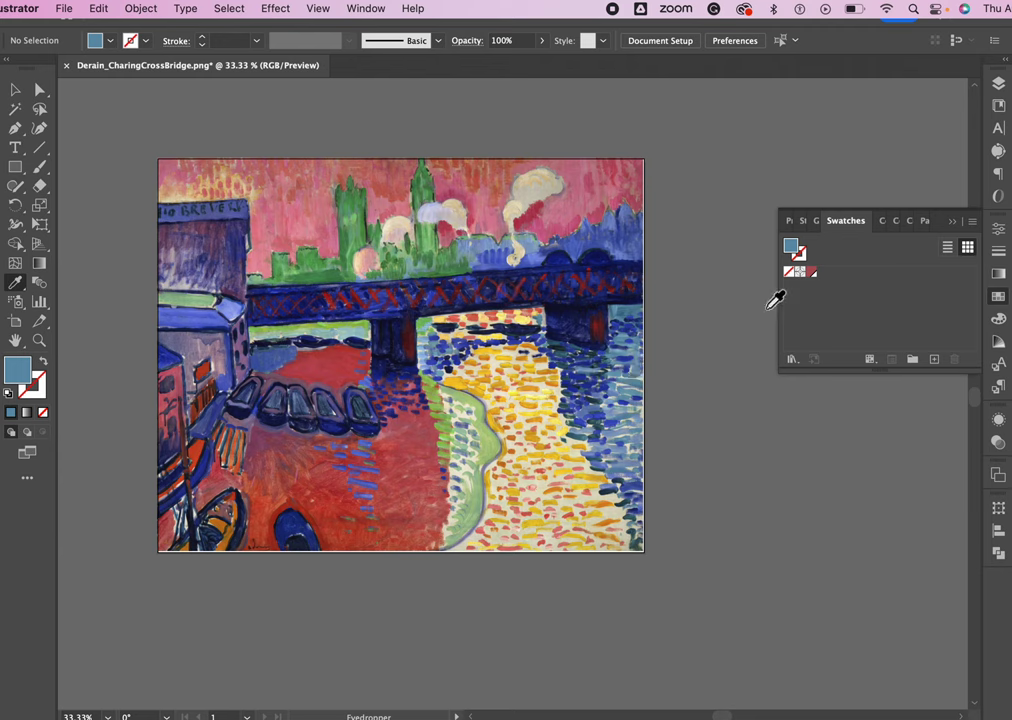
click(974, 222)
click(897, 226)
click(761, 470)
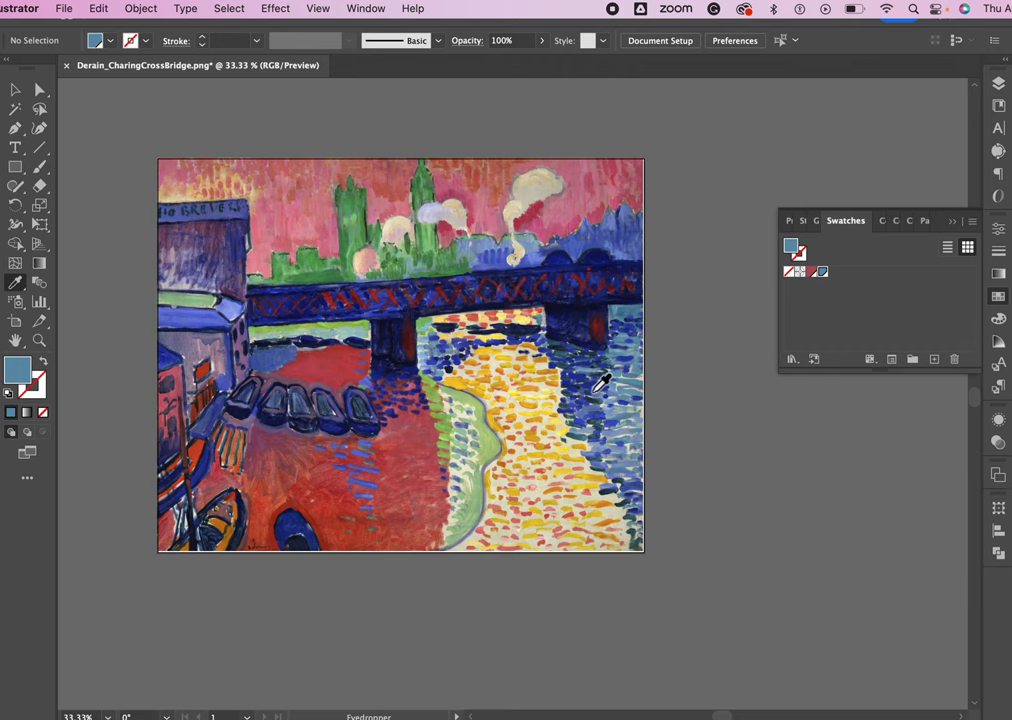
click(595, 388)
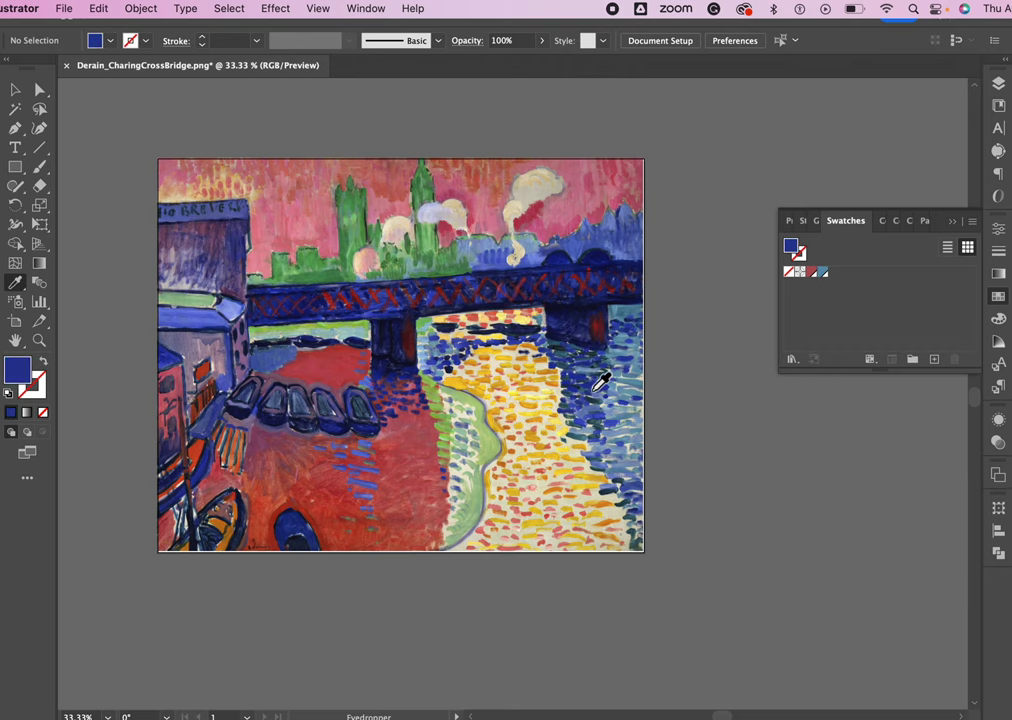
click(972, 221)
click(897, 230)
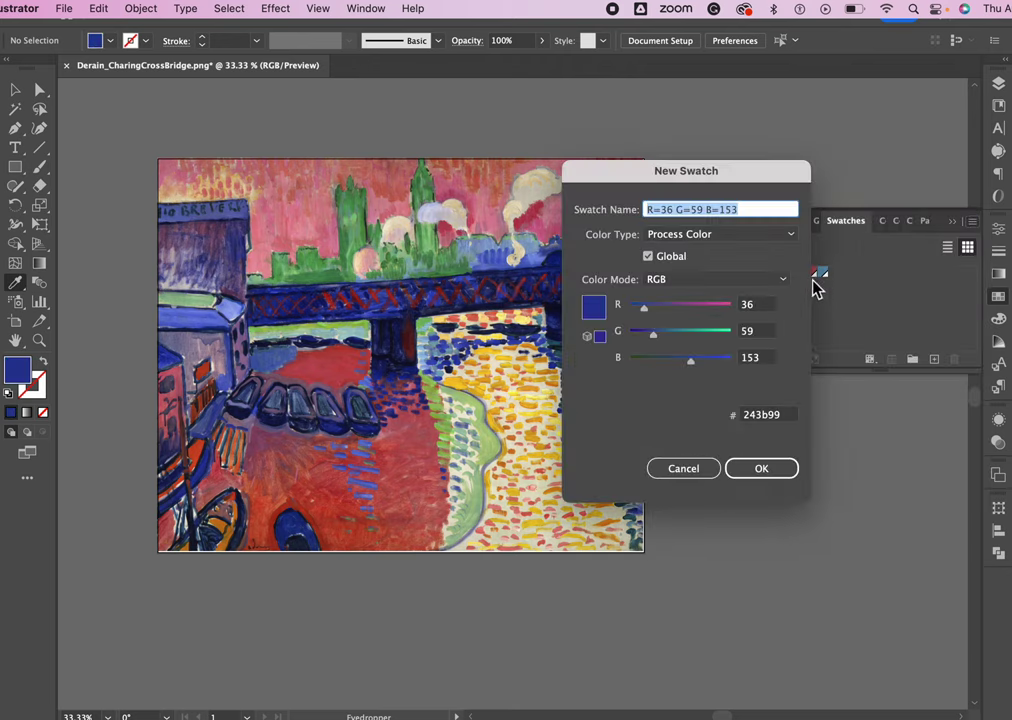
click(766, 474)
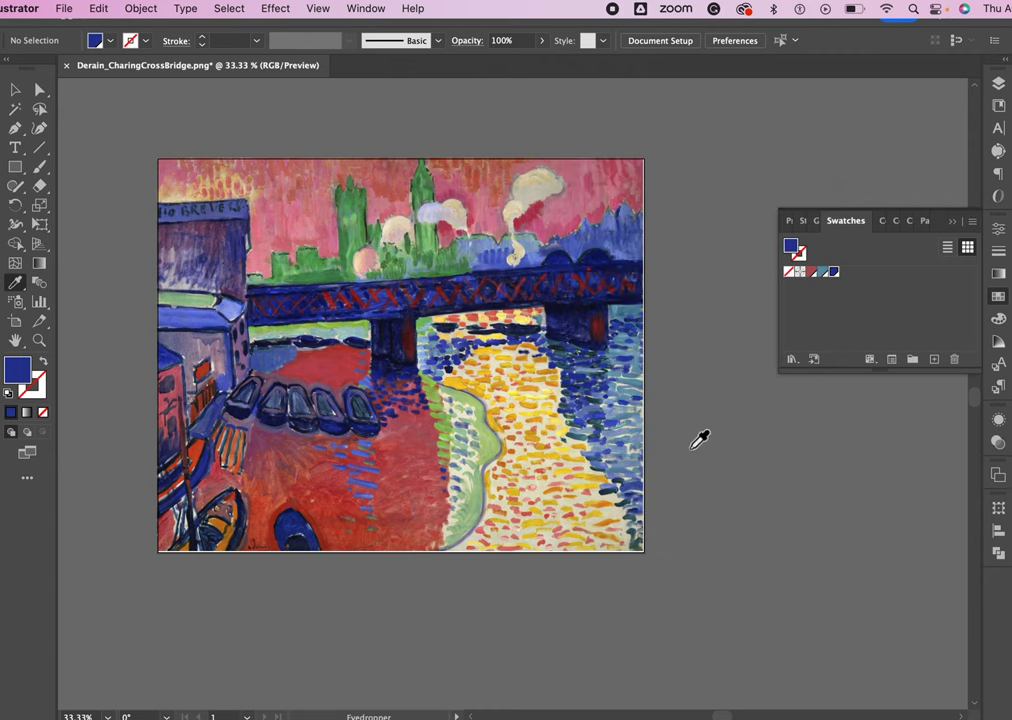
click(535, 409)
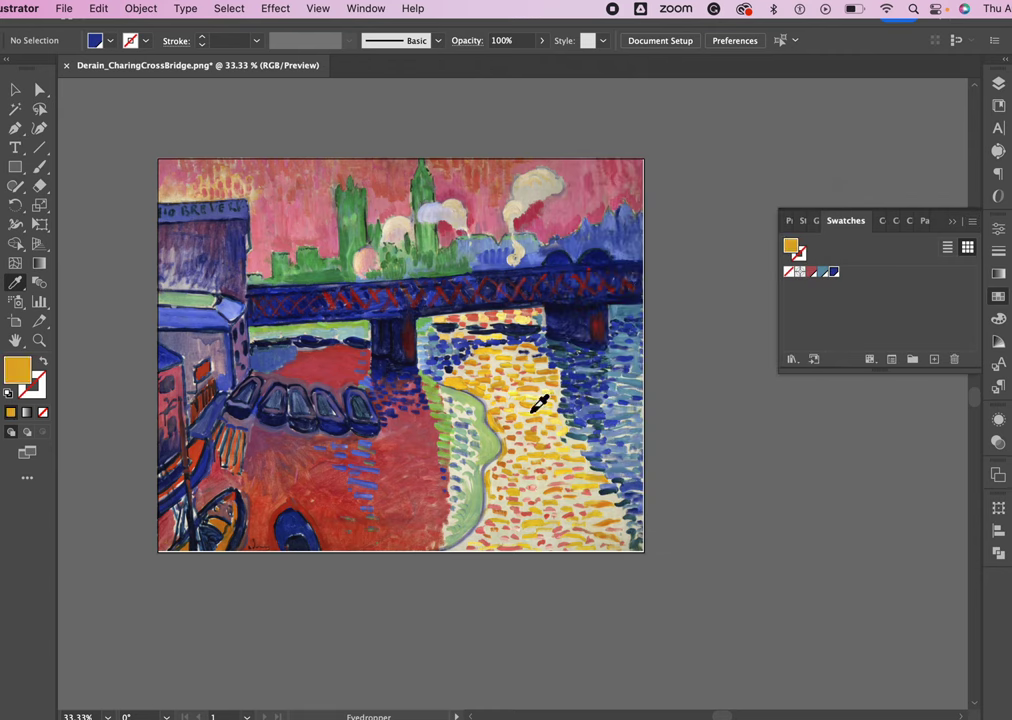
click(972, 222)
click(897, 234)
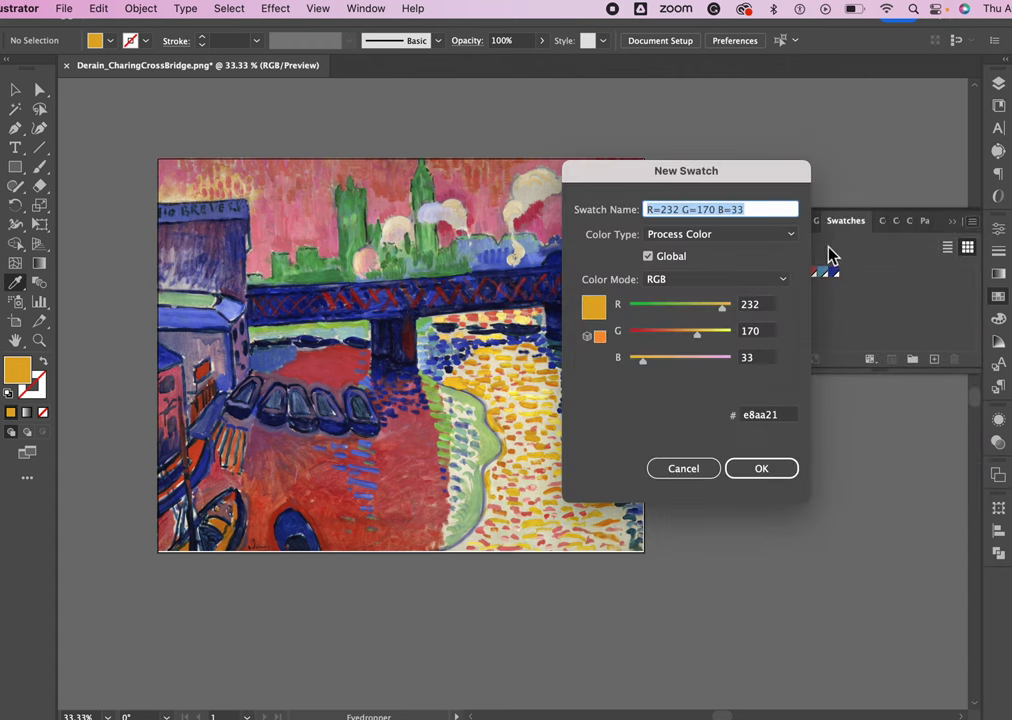
click(766, 468)
Sample and save the light yellow, foreground-water red and green as new swatches
click(538, 403)
click(972, 221)
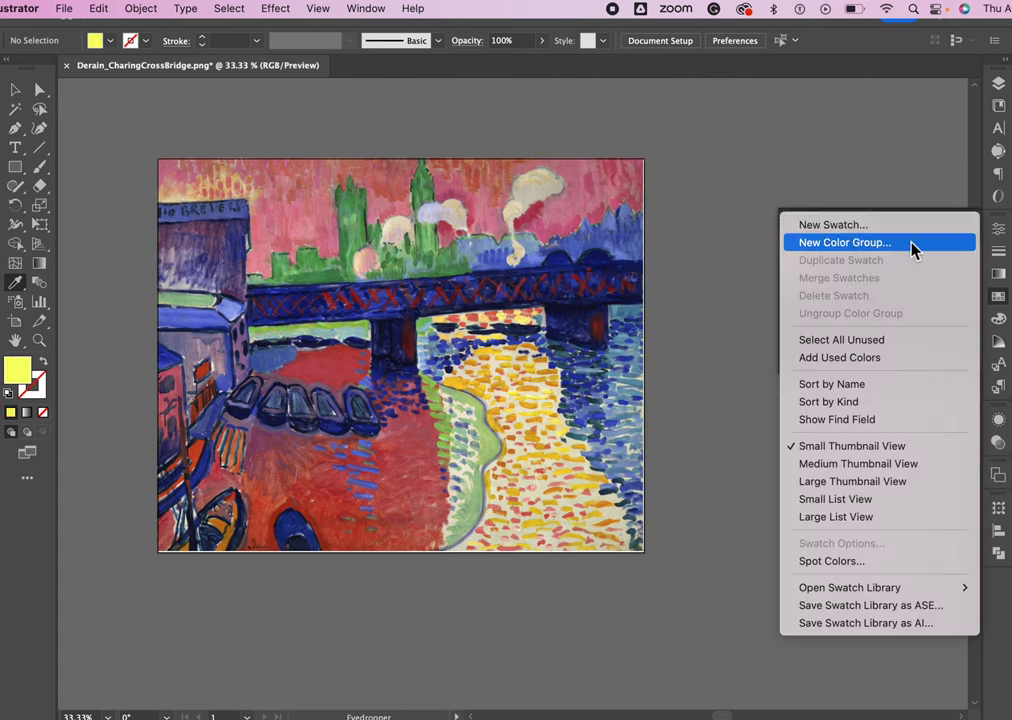
click(897, 228)
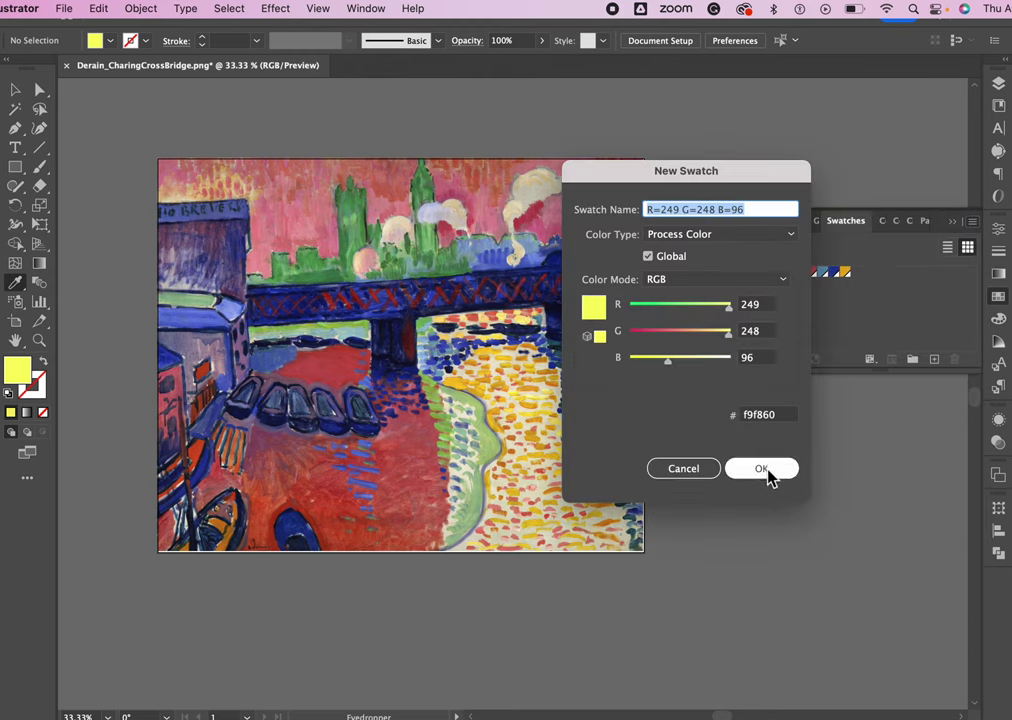
click(766, 470)
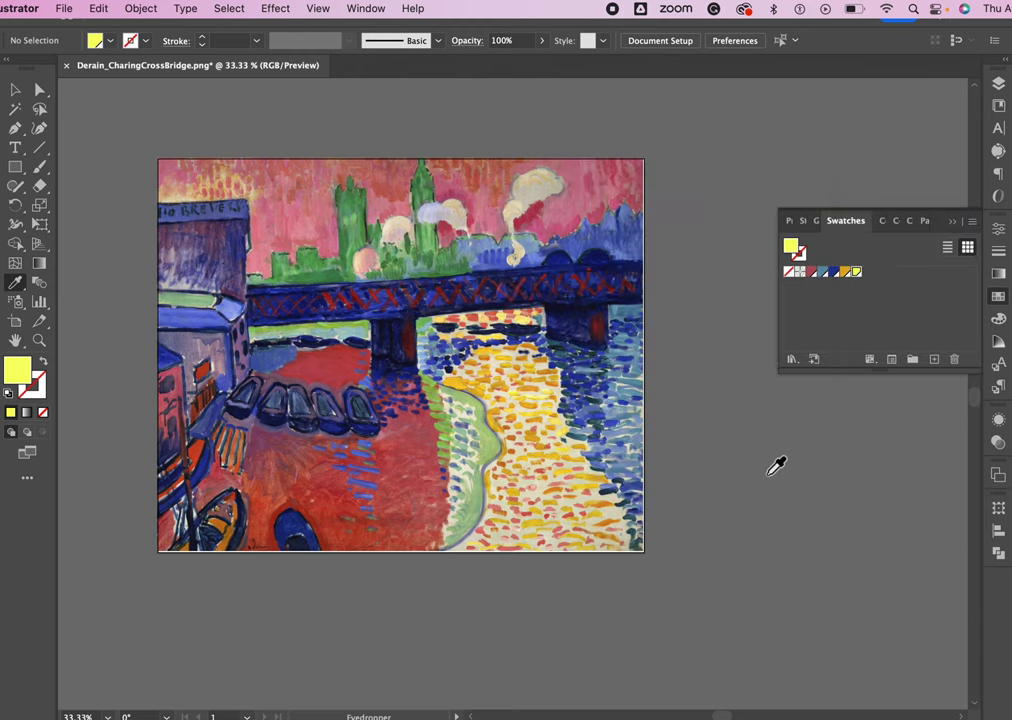
click(324, 516)
click(972, 221)
click(880, 228)
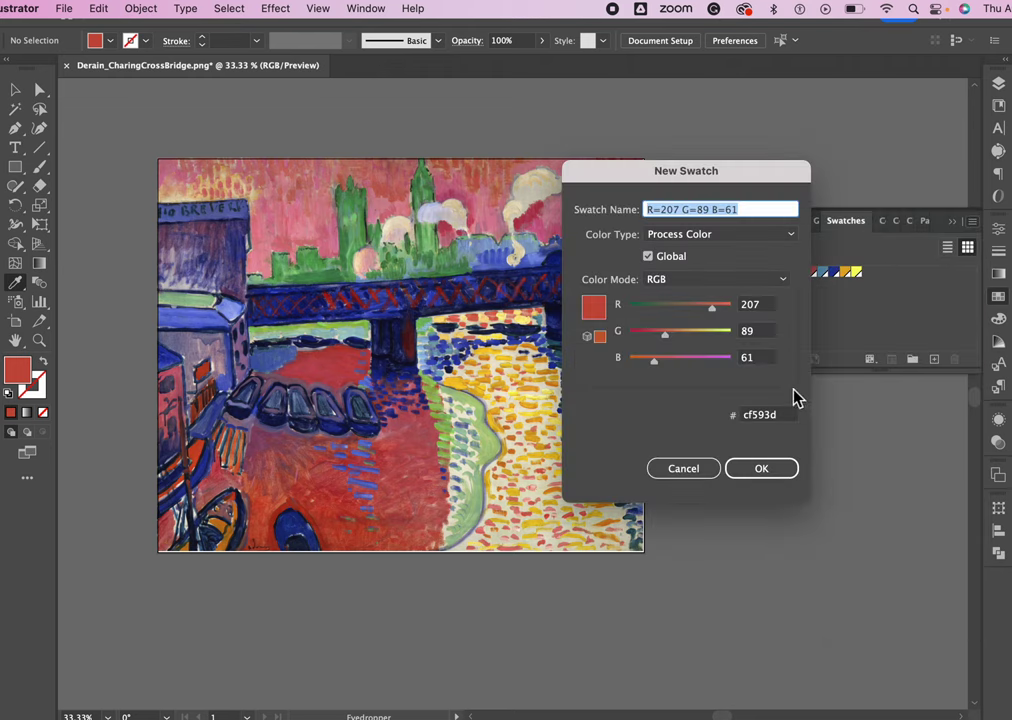
click(768, 477)
click(325, 279)
click(972, 221)
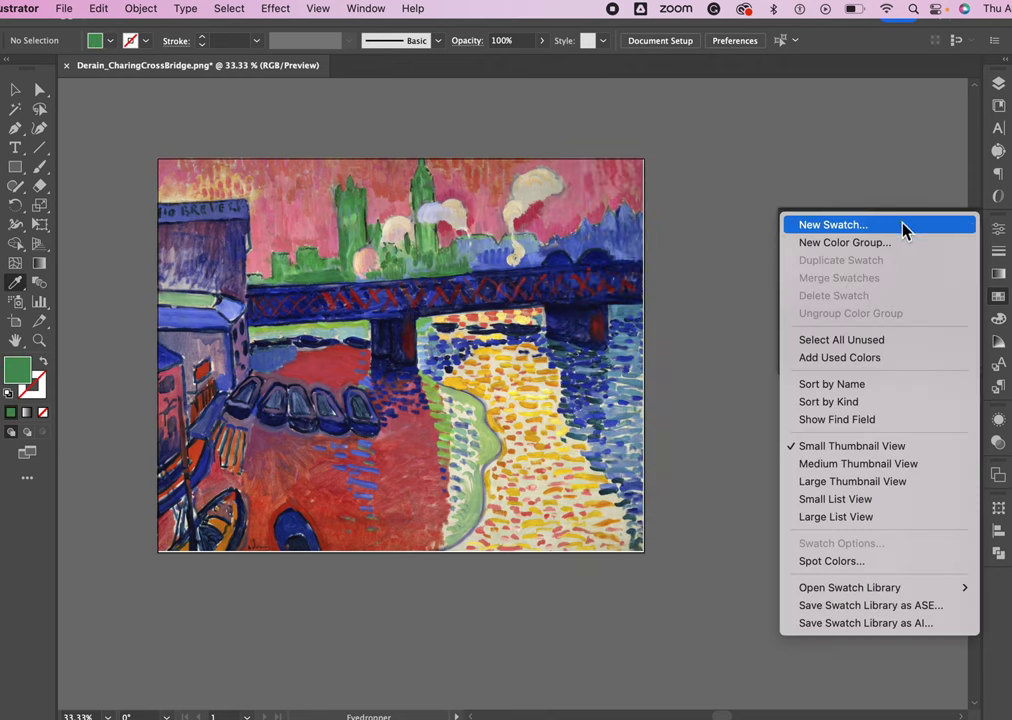
click(903, 228)
click(779, 471)
Sample and save the riverside light green, sky pink and building-wall lavender-grey as swatches
click(492, 452)
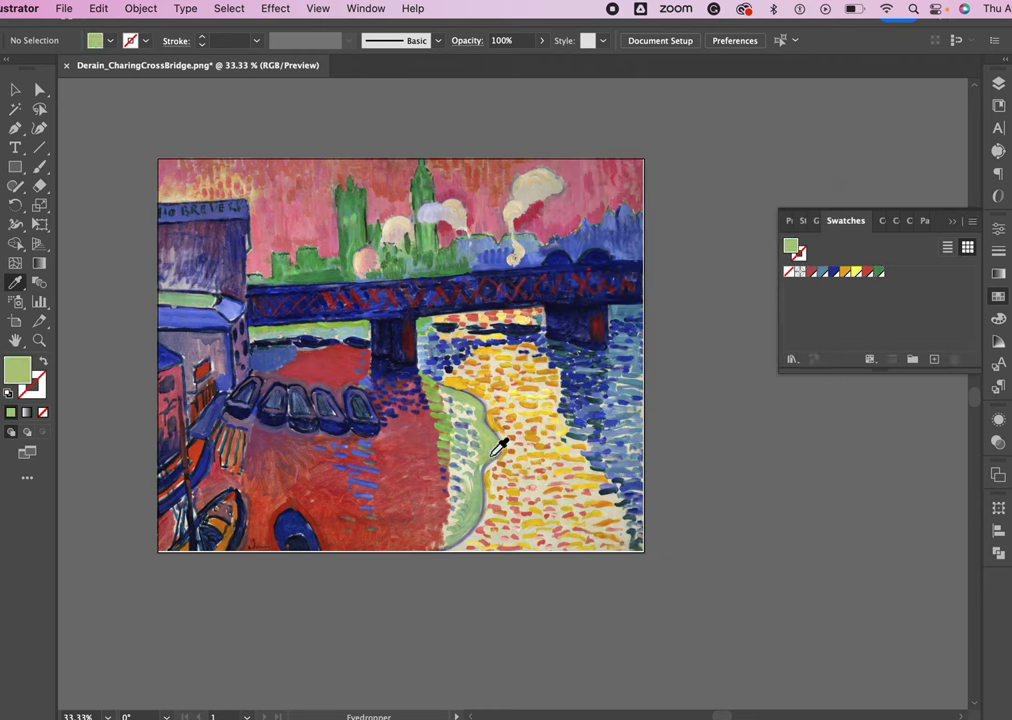
click(973, 223)
click(903, 228)
click(784, 472)
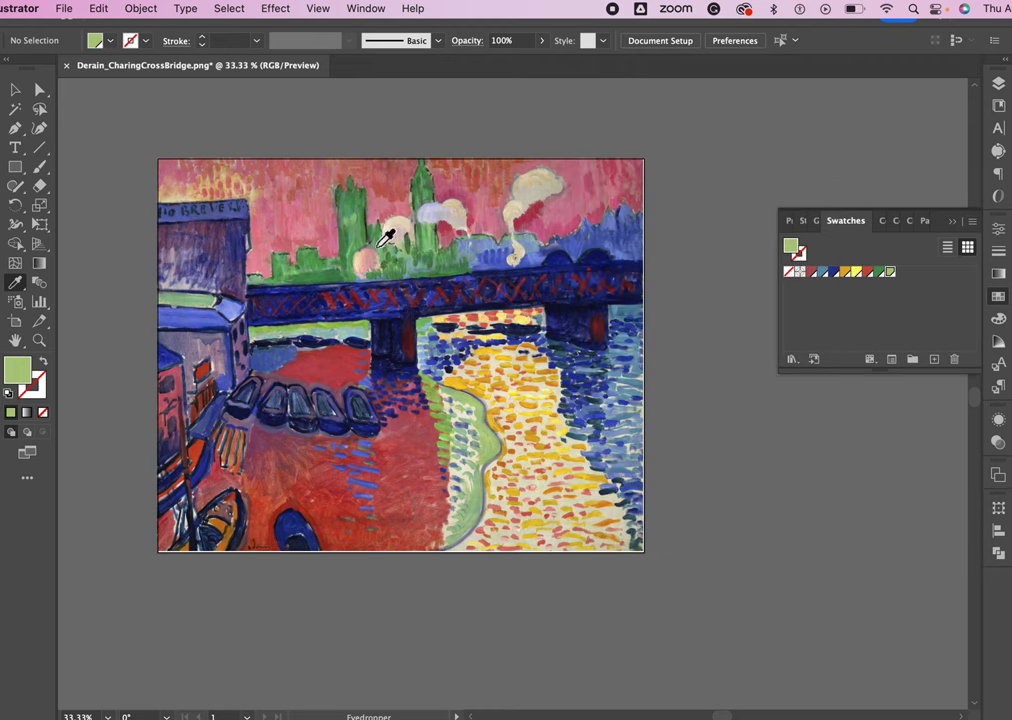
click(320, 230)
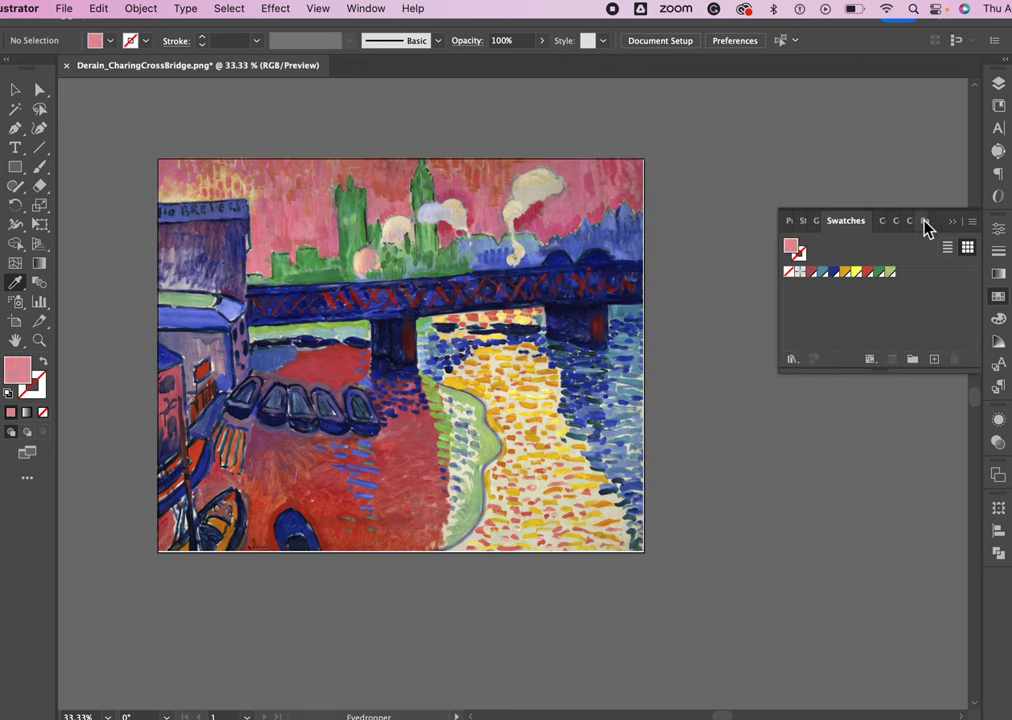
click(972, 222)
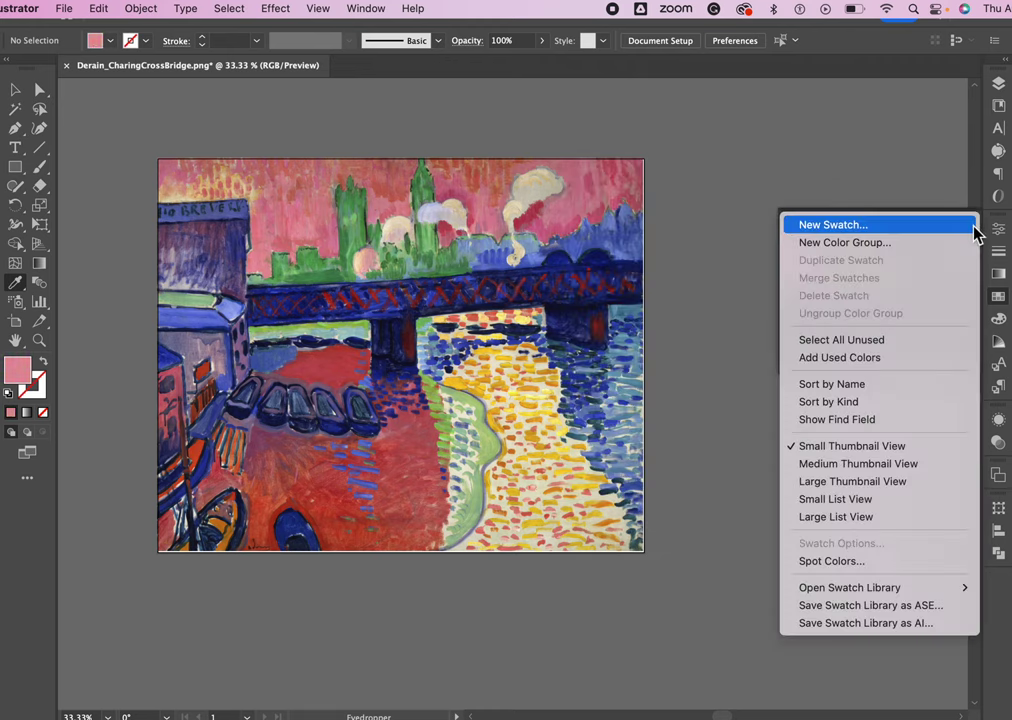
click(895, 228)
click(761, 469)
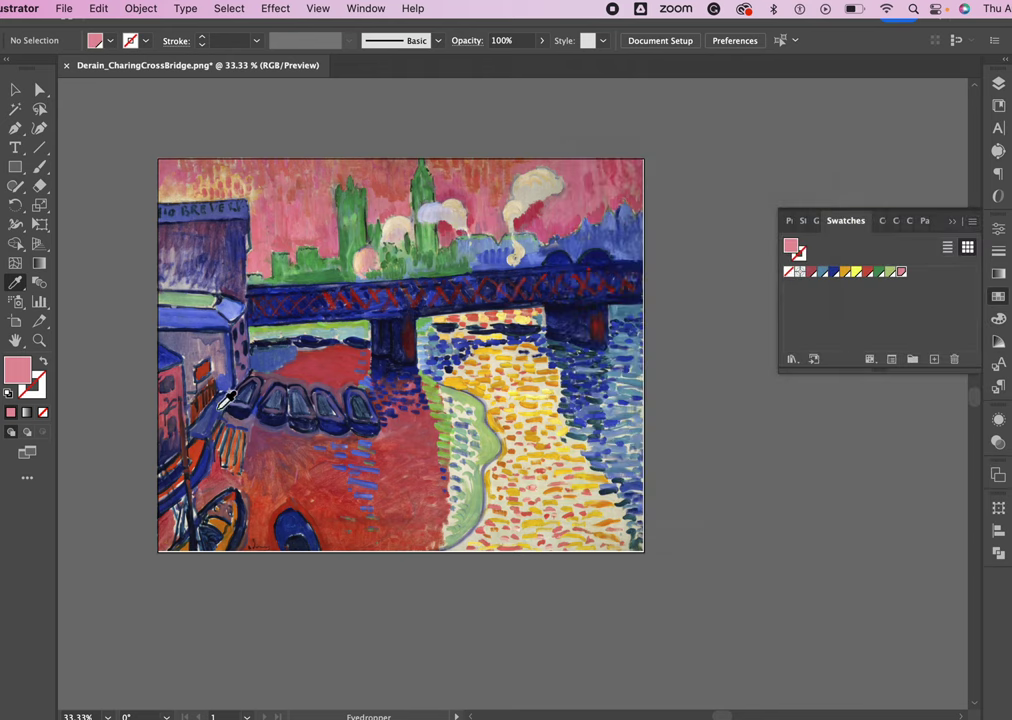
click(194, 337)
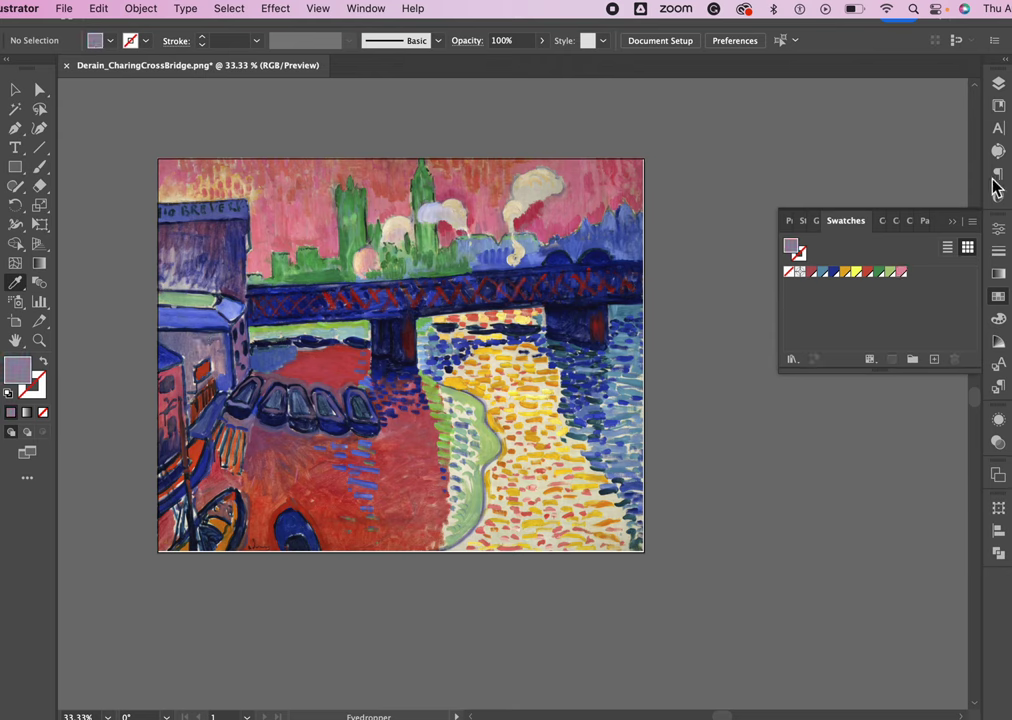
click(972, 221)
click(910, 226)
click(785, 474)
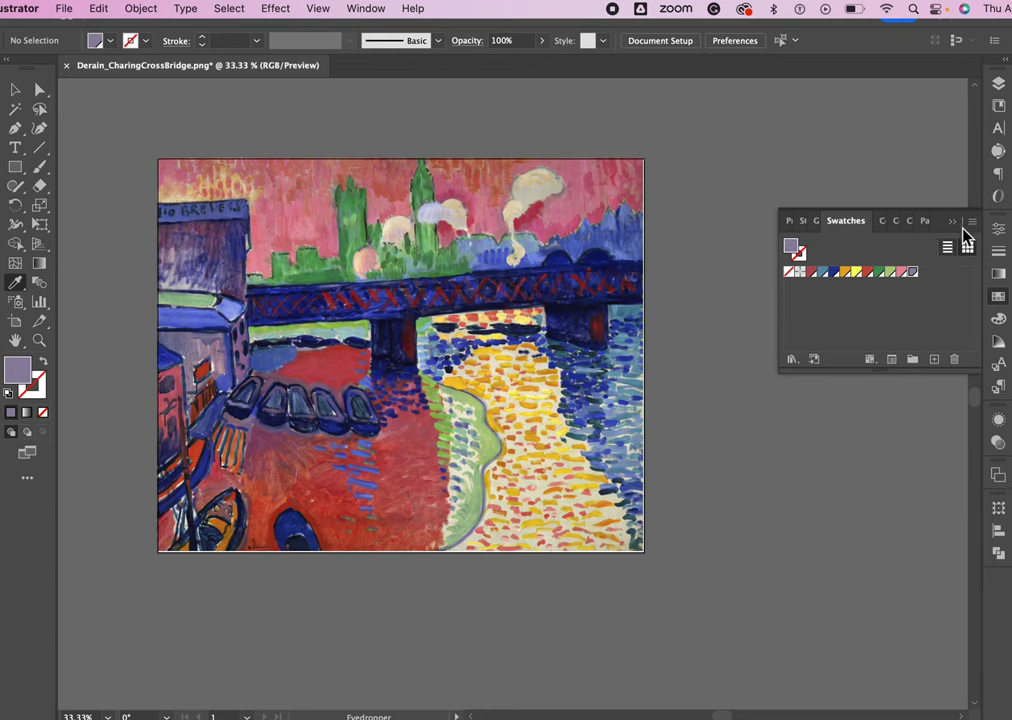
click(999, 84)
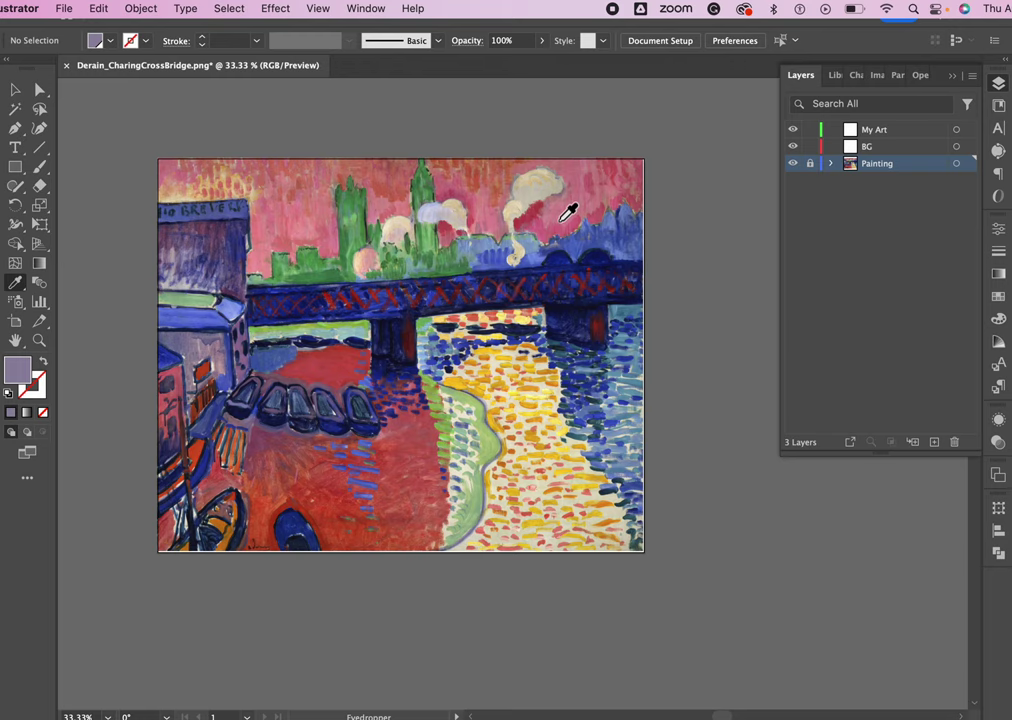
Save another sky pink (R=211 G=138 B=155) as a global swatch, then return to Layers
click(560, 213)
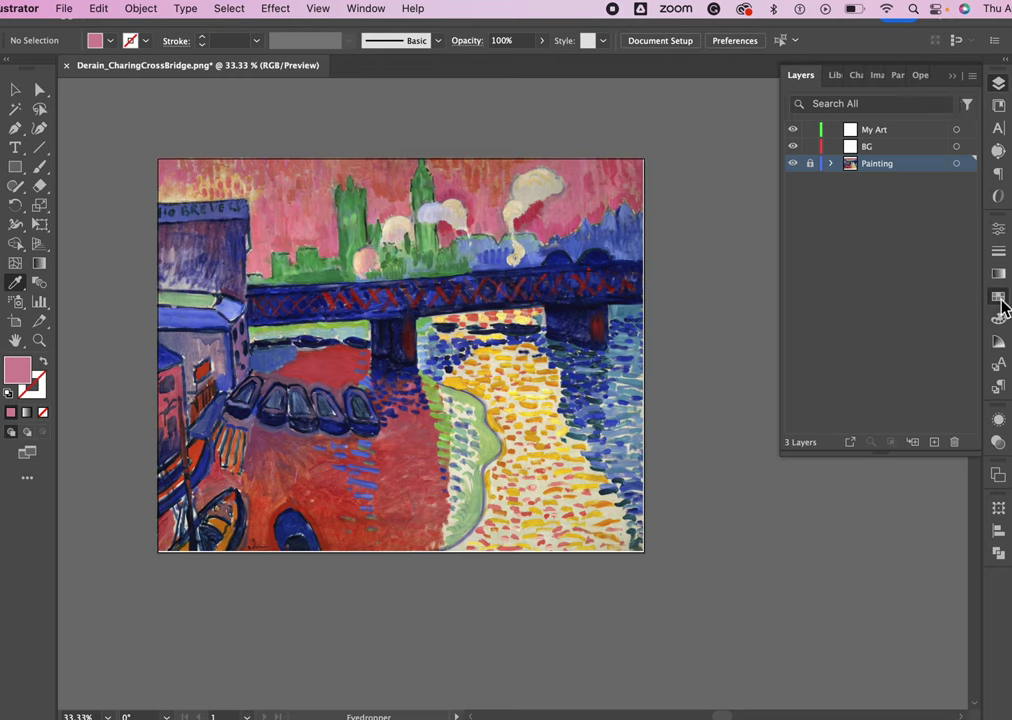
click(999, 298)
click(977, 222)
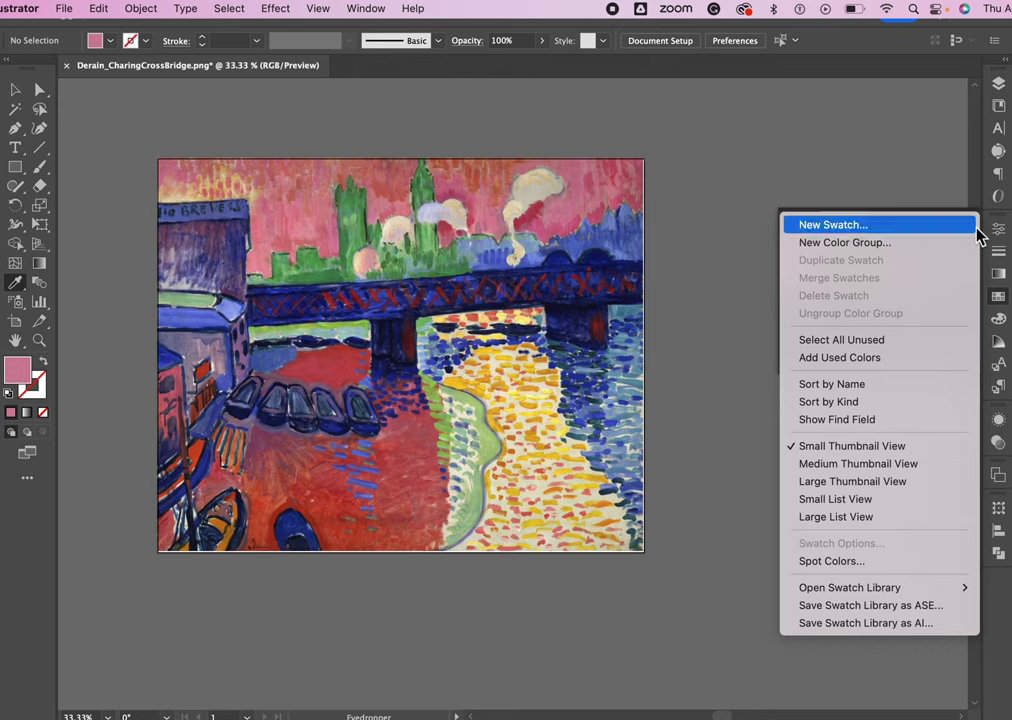
click(900, 227)
click(784, 470)
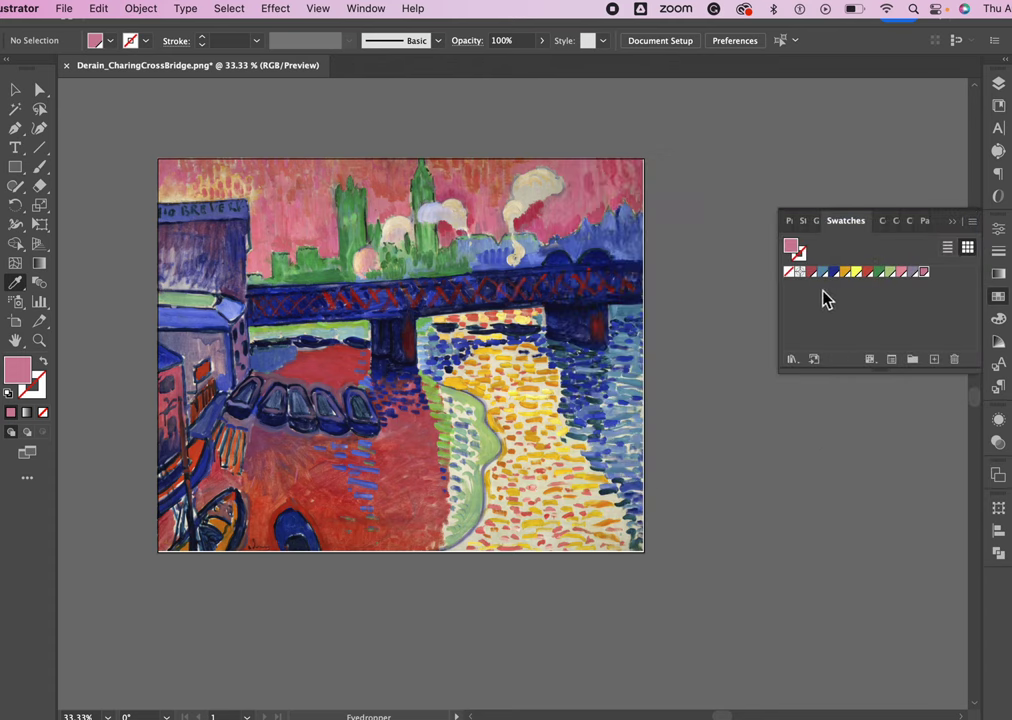
click(999, 84)
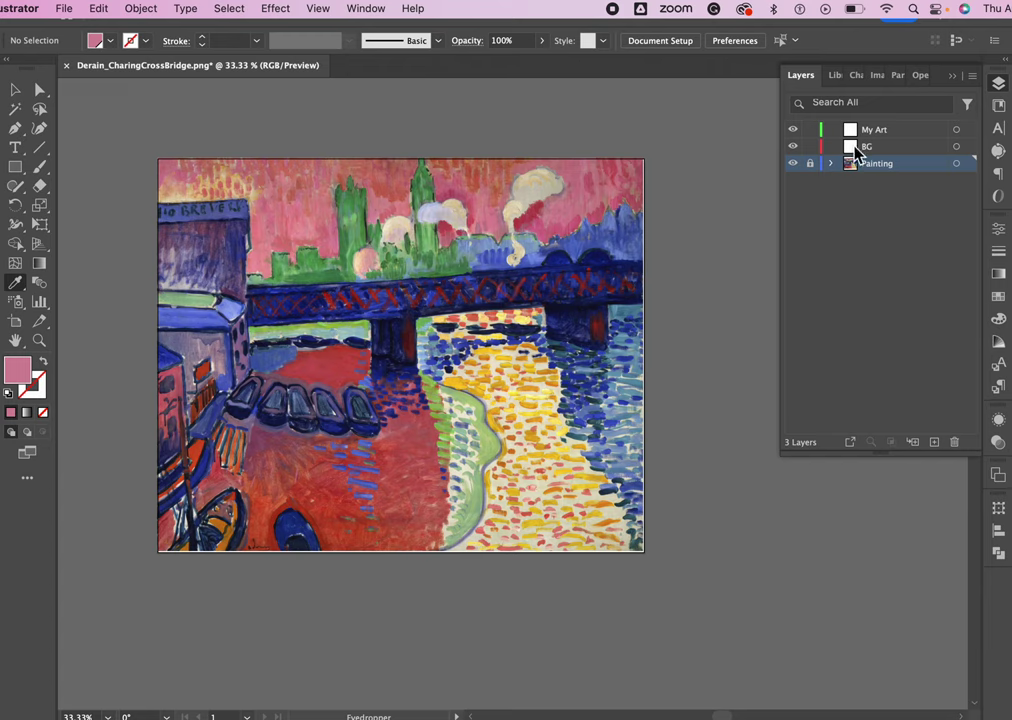
Draw a pink rectangle across the full artboard on BG, lock BG, and make My Art active
click(881, 133)
click(881, 148)
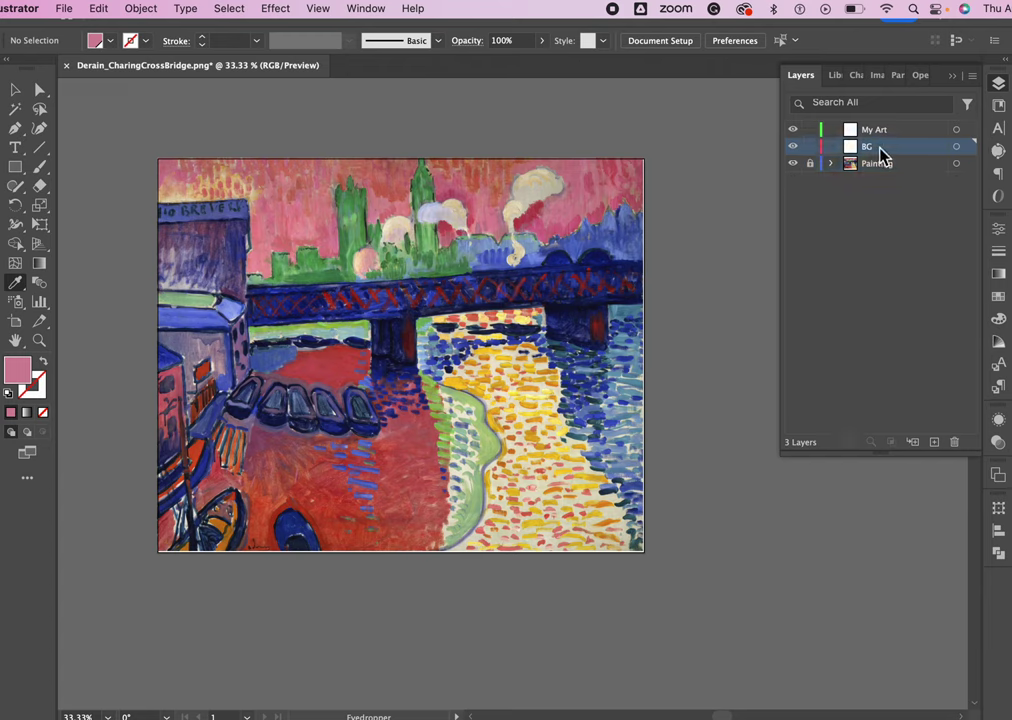
click(16, 168)
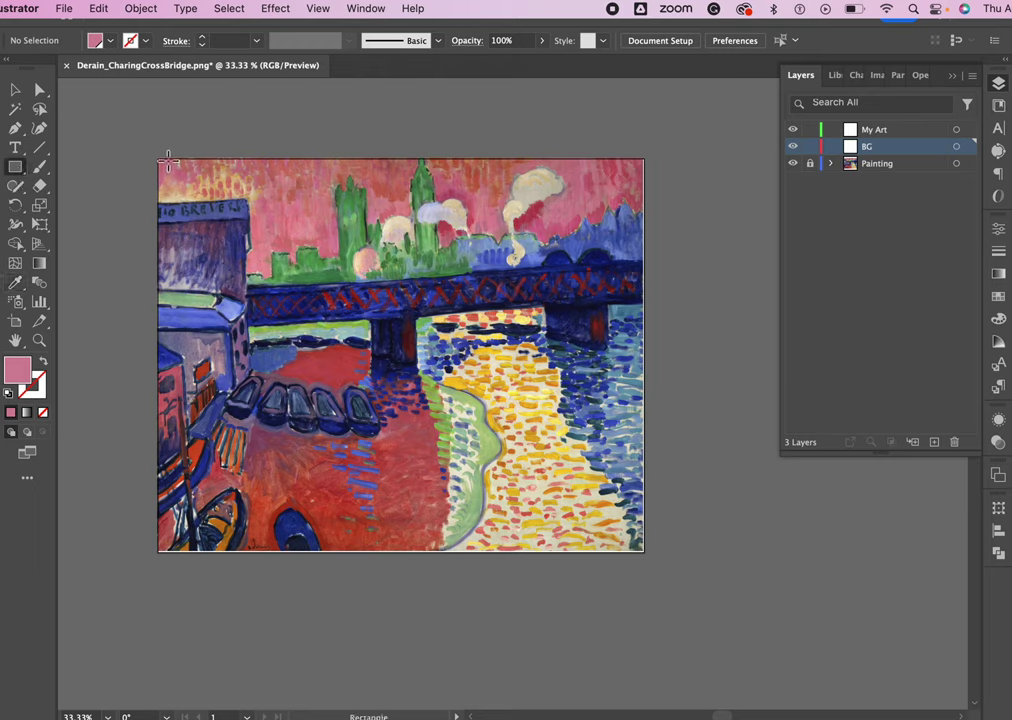
mouse_move(160, 157)
mouse_down()
mouse_move(350, 282)
mouse_move(655, 577)
mouse_move(652, 558)
mouse_up()
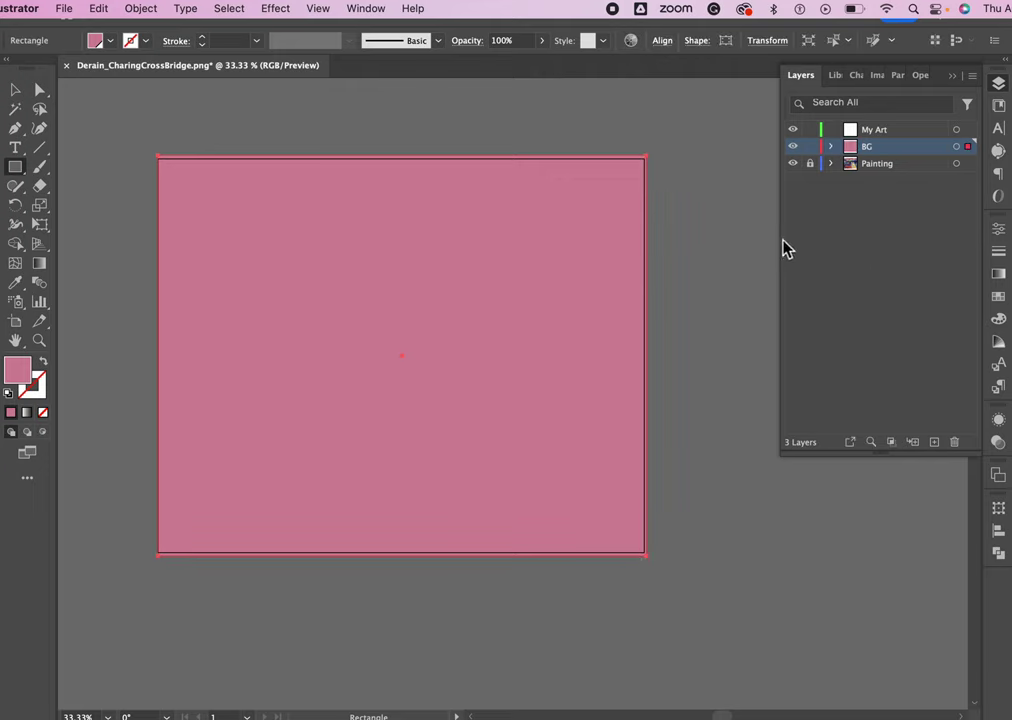
click(810, 147)
click(904, 130)
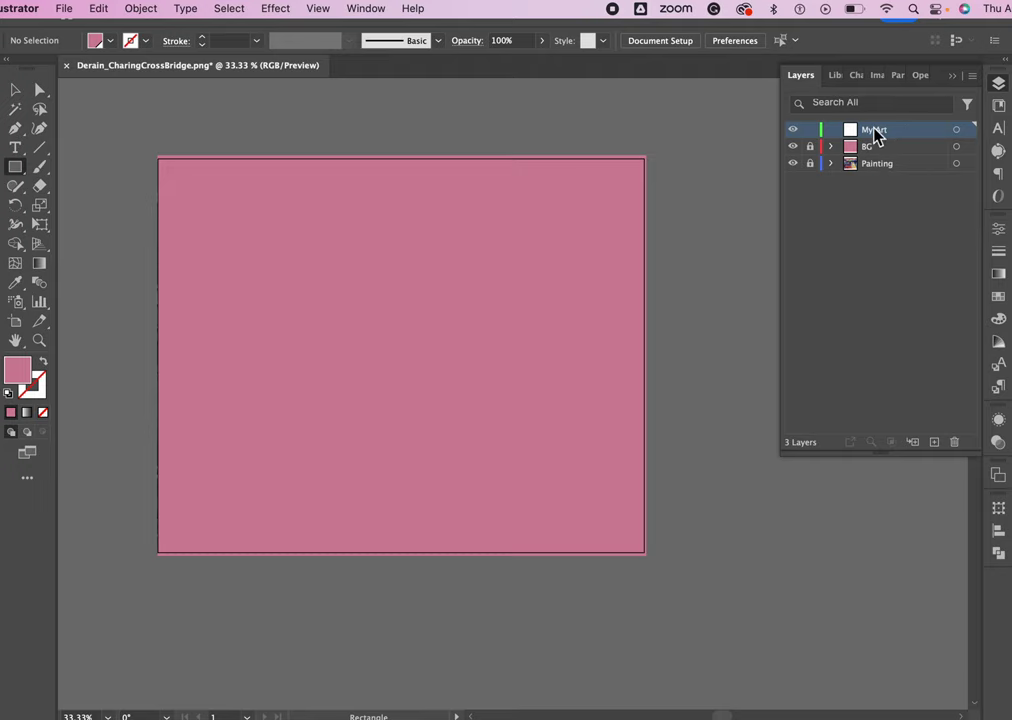
Hide the BG layer and draw a long rectangle across the bridge deck
click(793, 148)
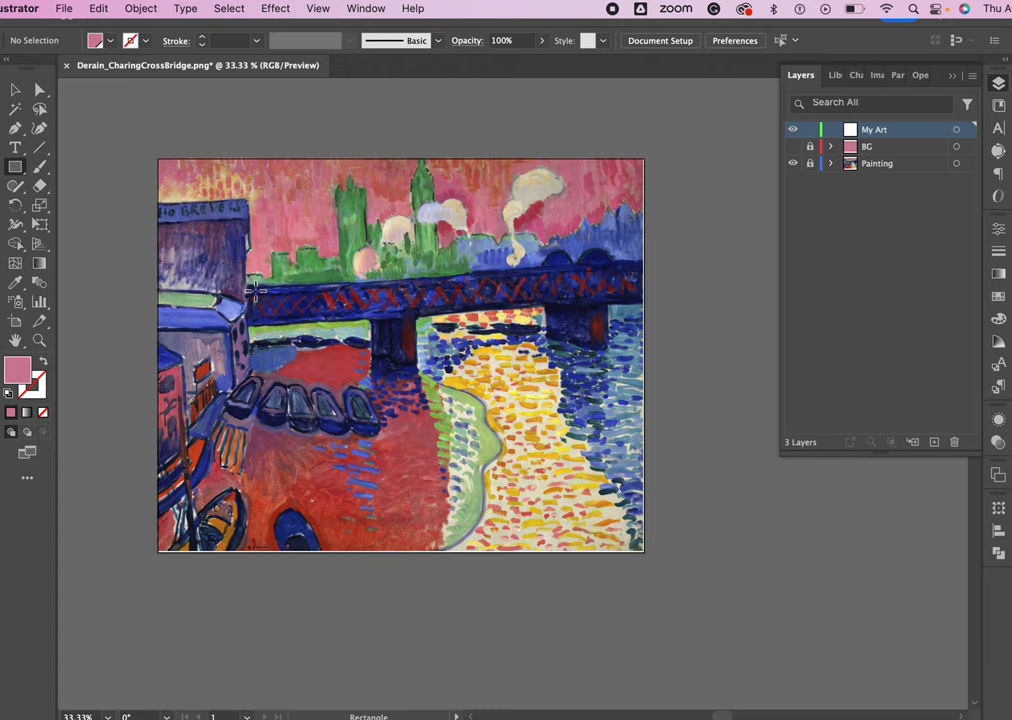
drag(255, 290, 643, 322)
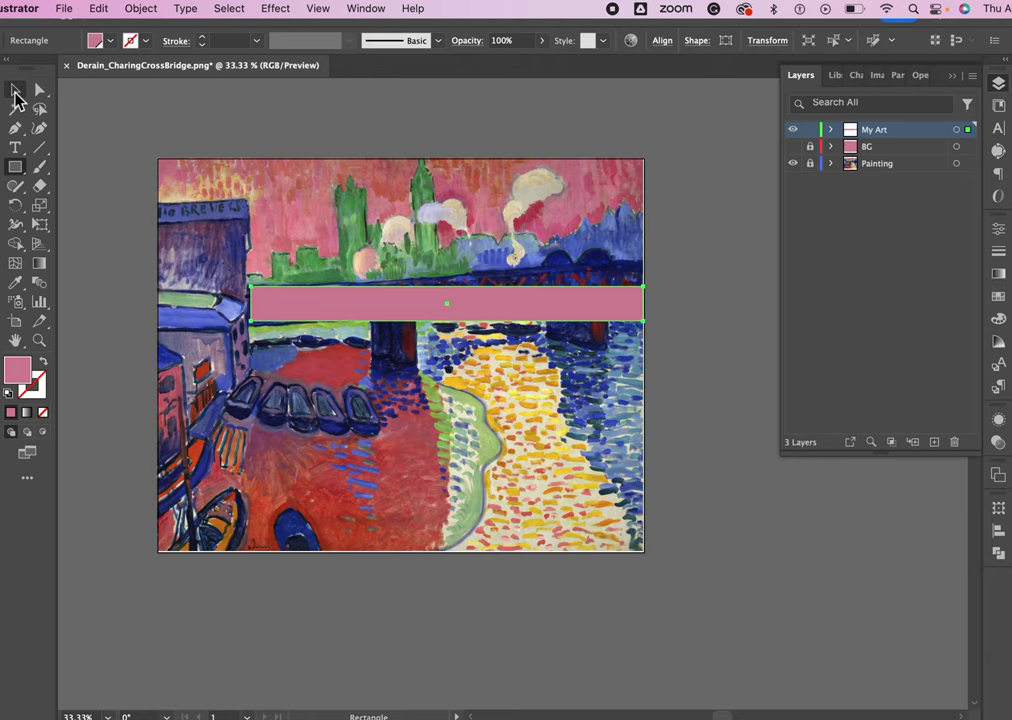
click(16, 95)
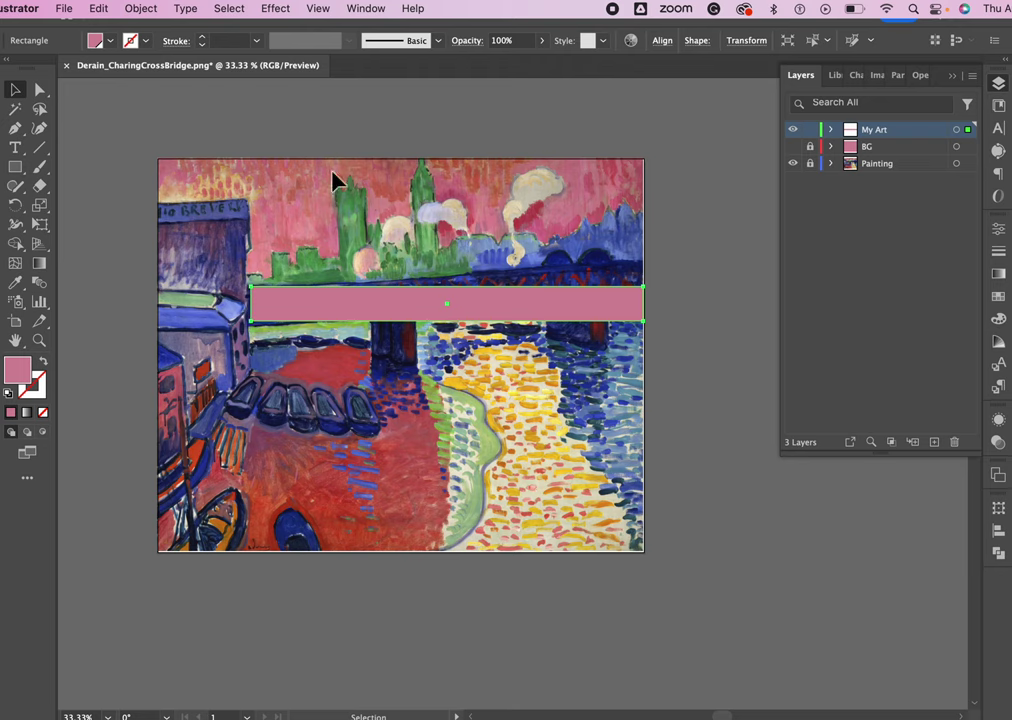
Tilt the rectangle to the bridge's slope, nudge it into place, and fill it dark blue
click(15, 207)
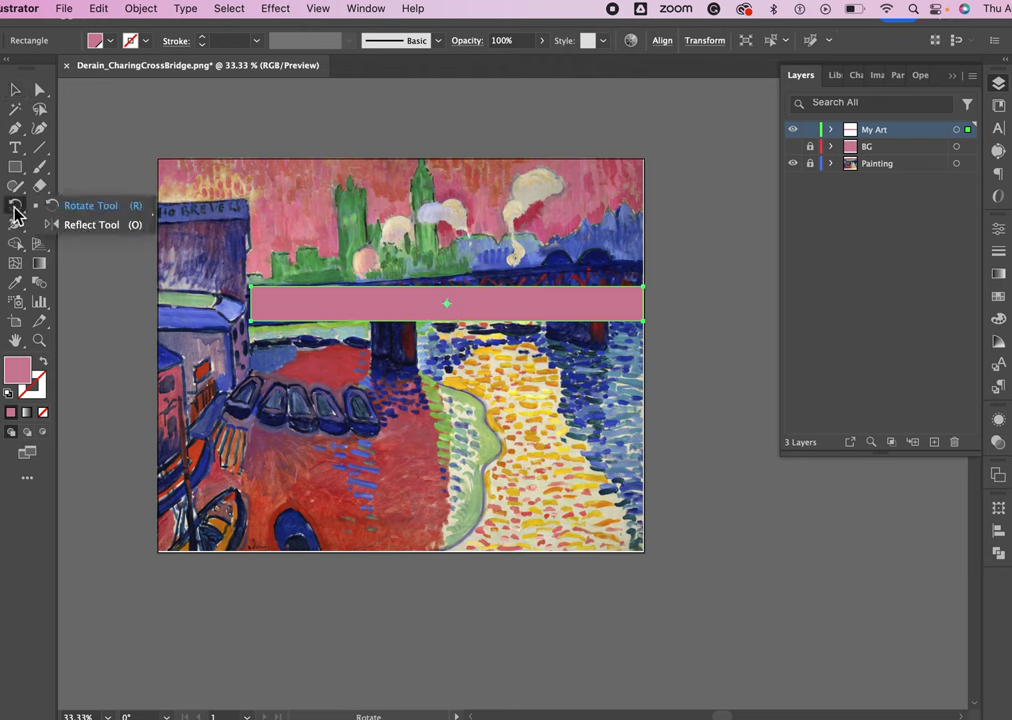
click(80, 207)
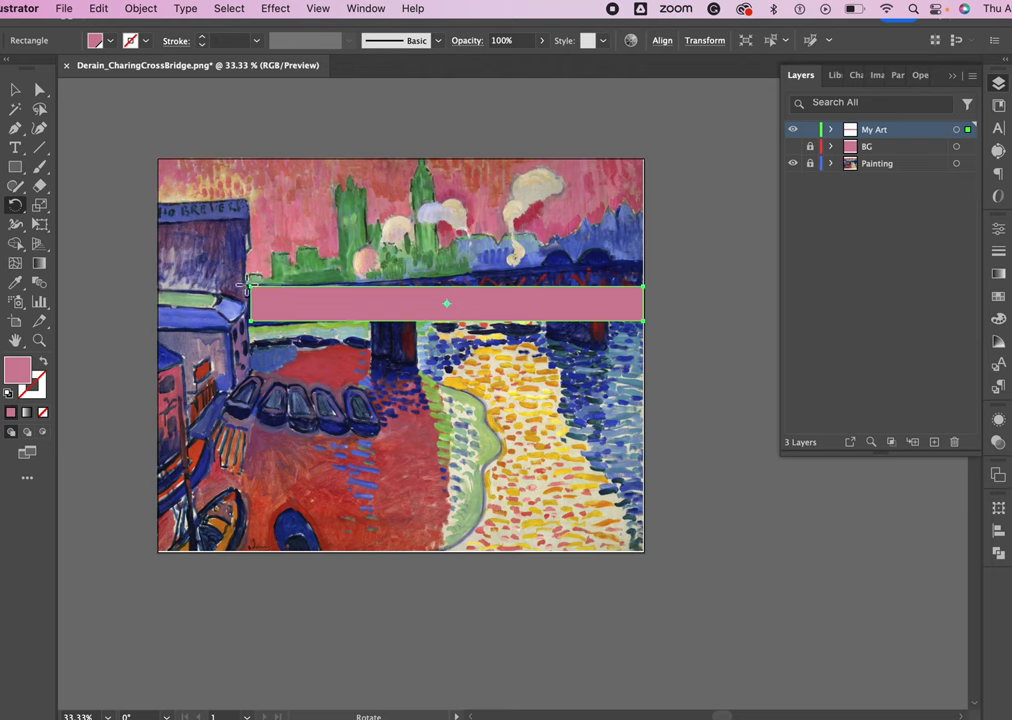
drag(244, 286, 233, 300)
click(15, 90)
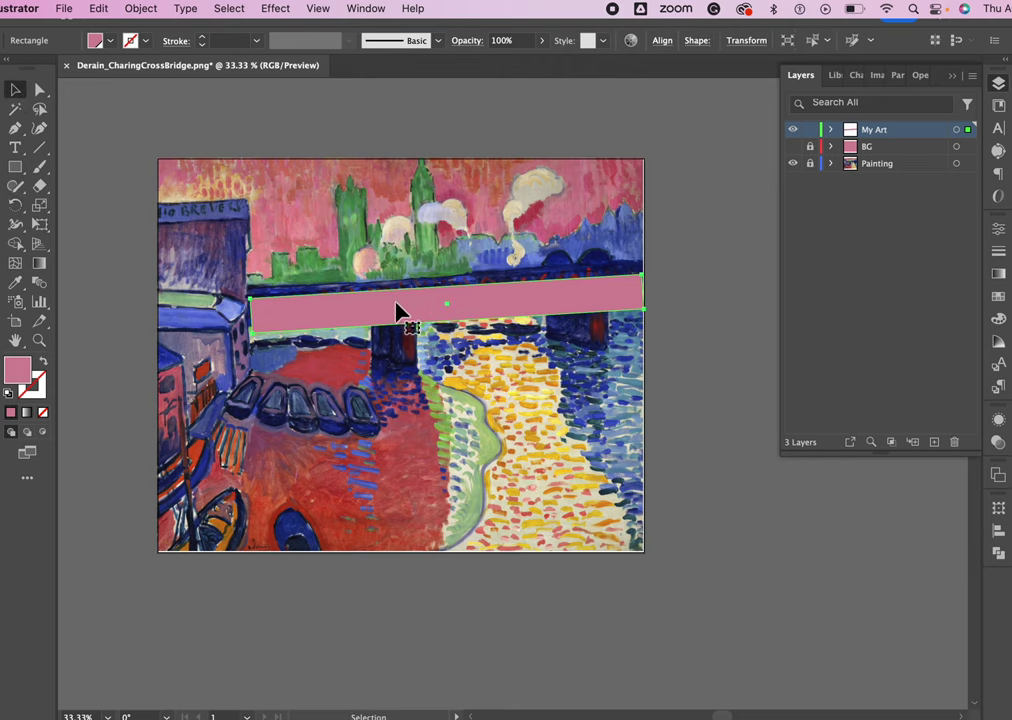
drag(398, 308, 395, 300)
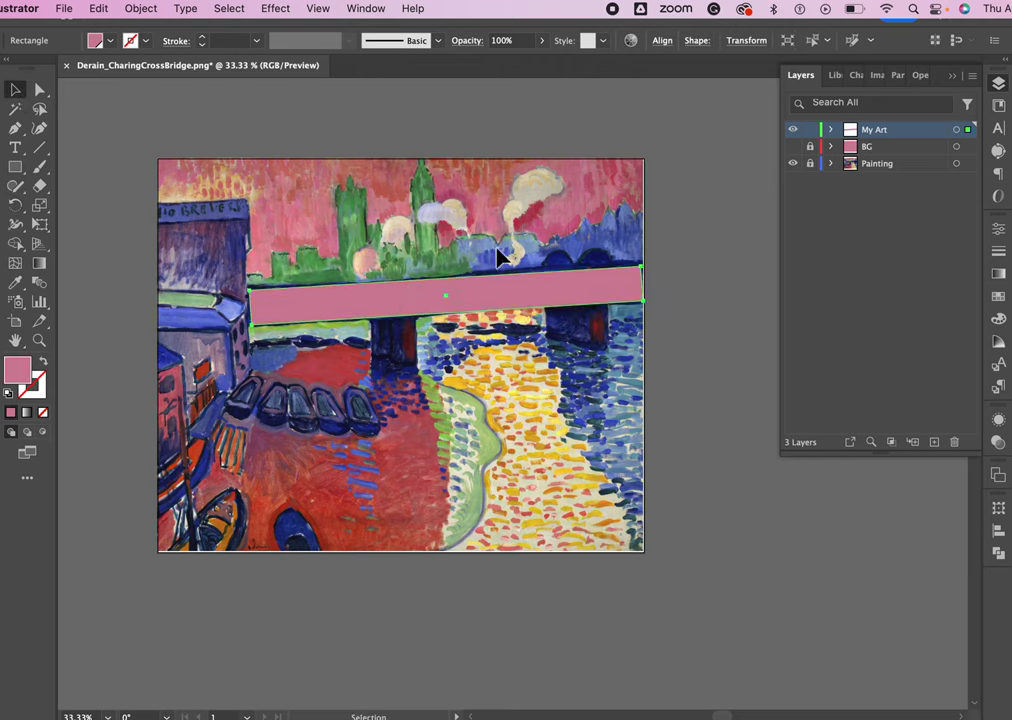
click(998, 297)
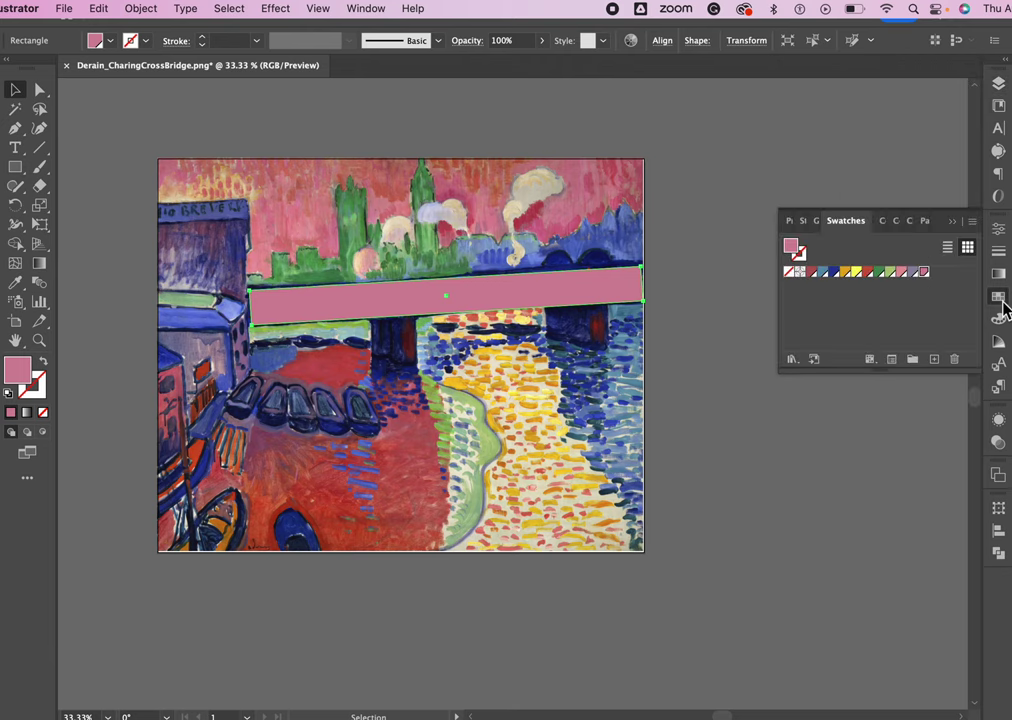
click(834, 273)
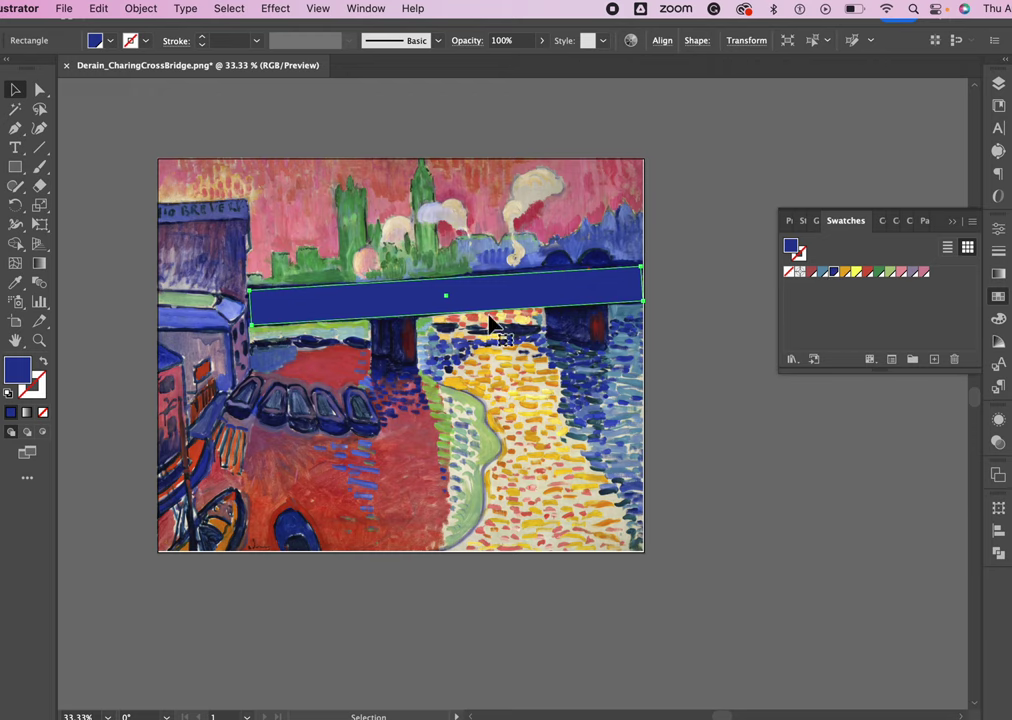
click(15, 167)
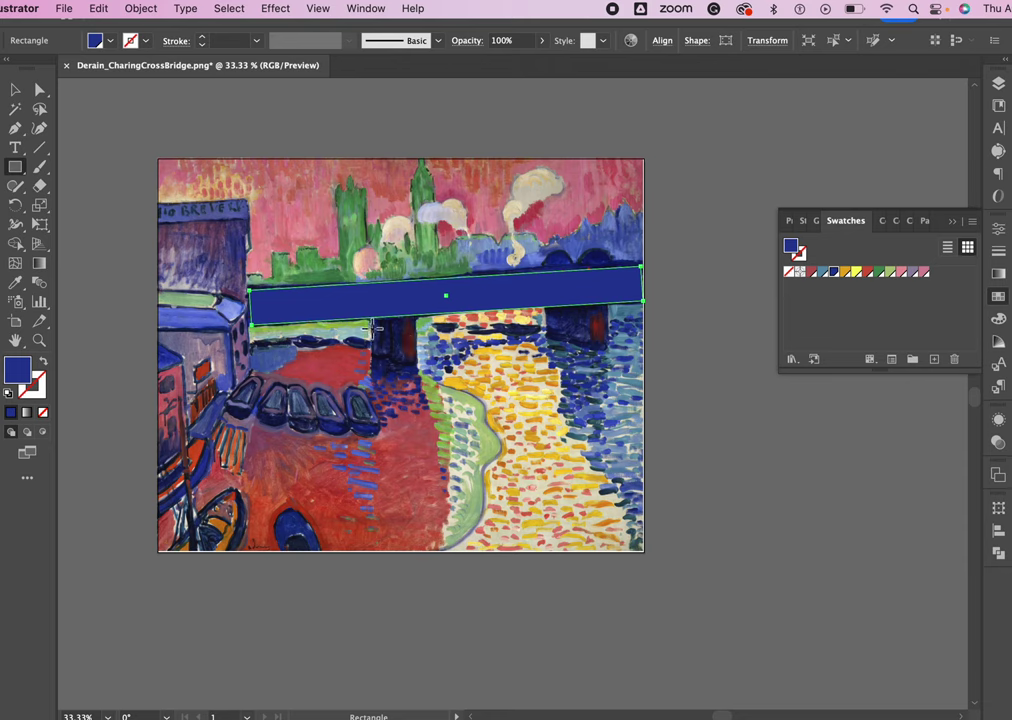
Draw blue rectangles for the two bridge piers, a small block atop the bridge, and the bottom boat
drag(372, 320, 416, 372)
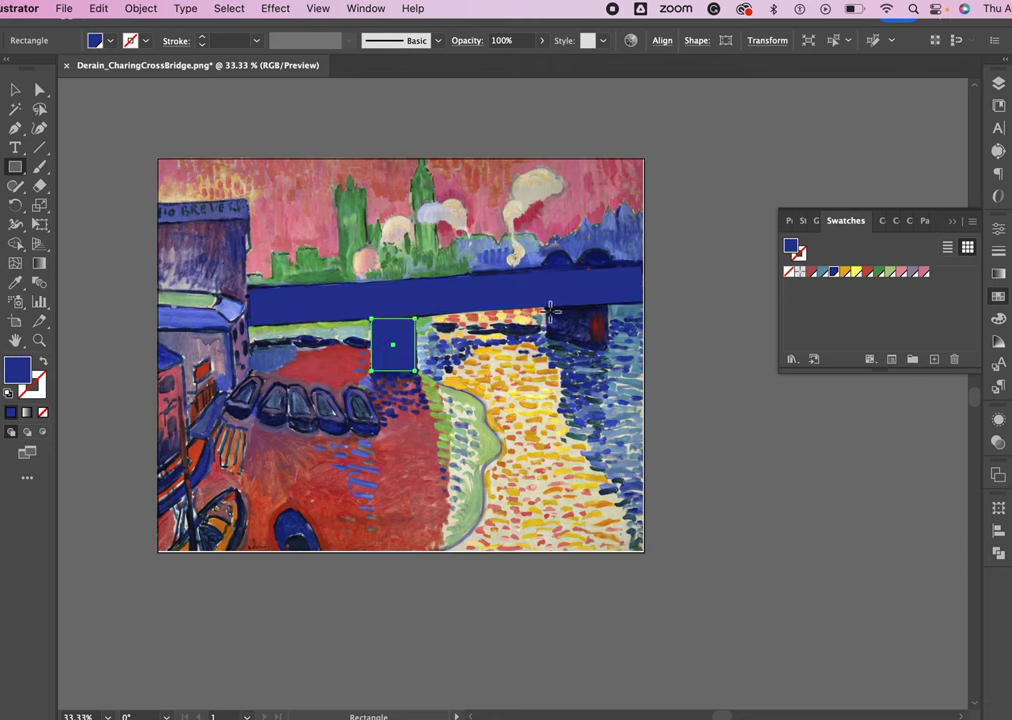
drag(548, 309, 611, 357)
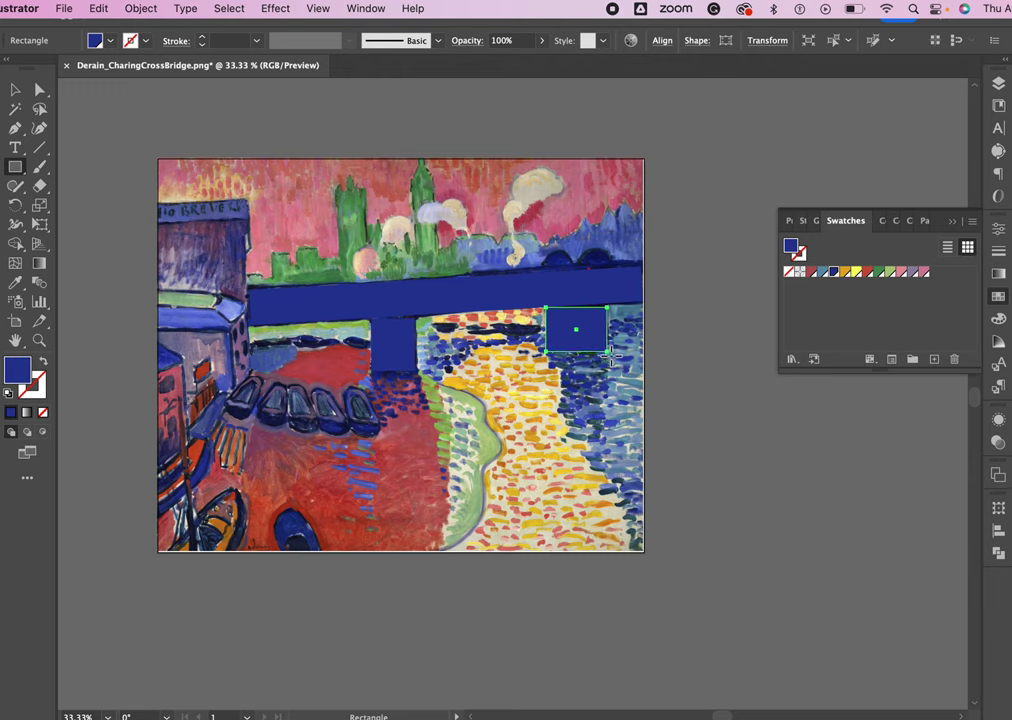
super+click(556, 261)
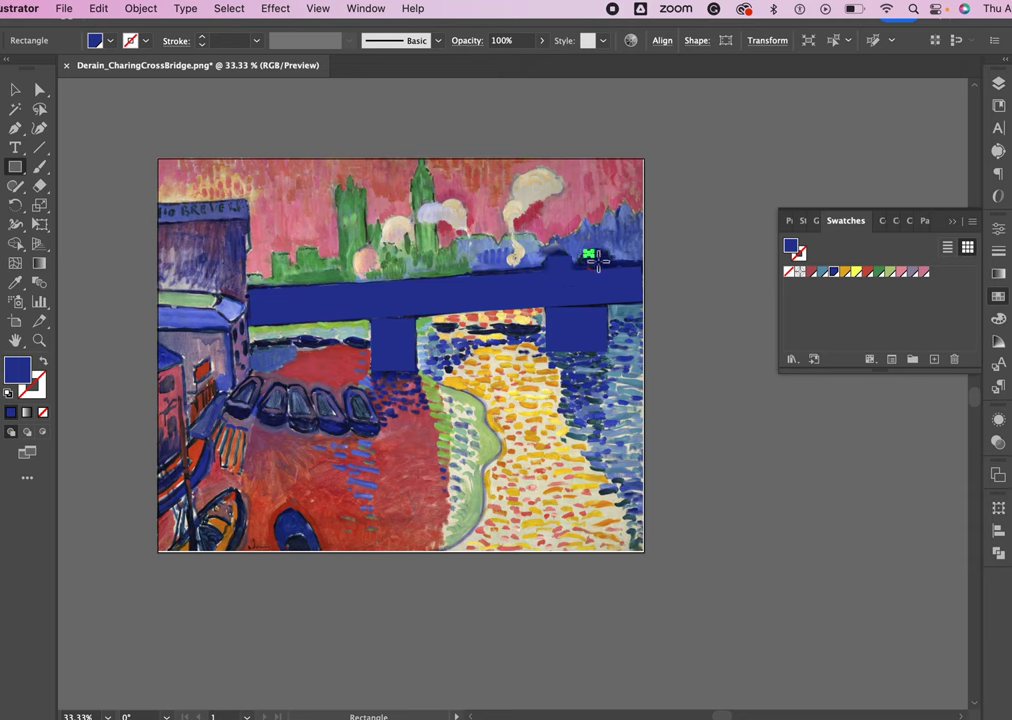
drag(598, 261, 614, 271)
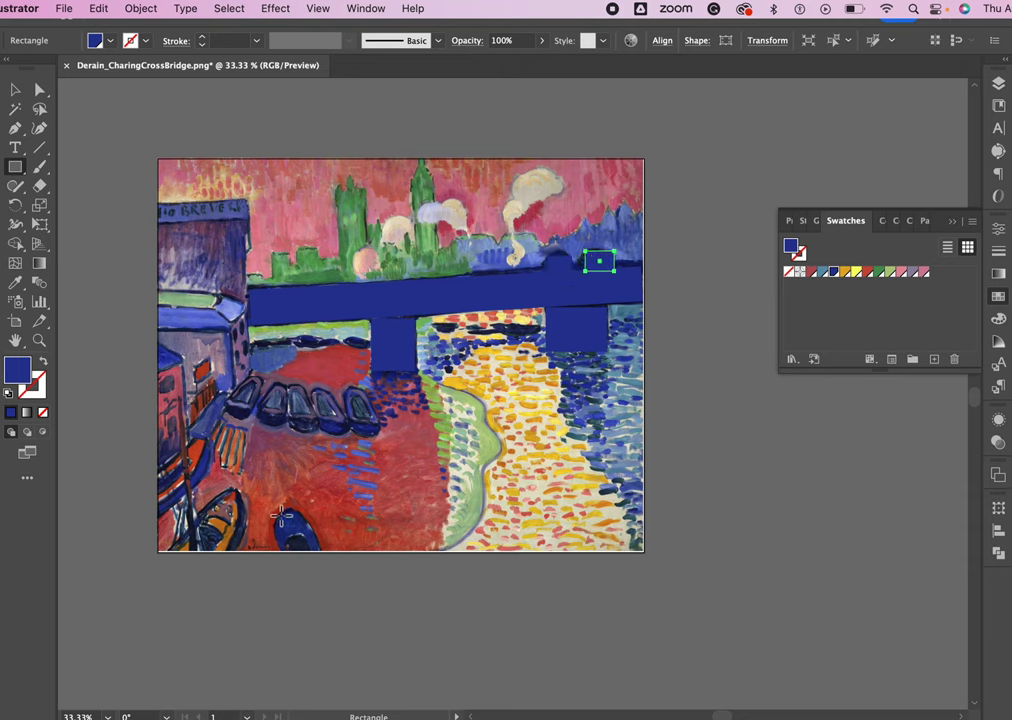
drag(279, 512, 309, 556)
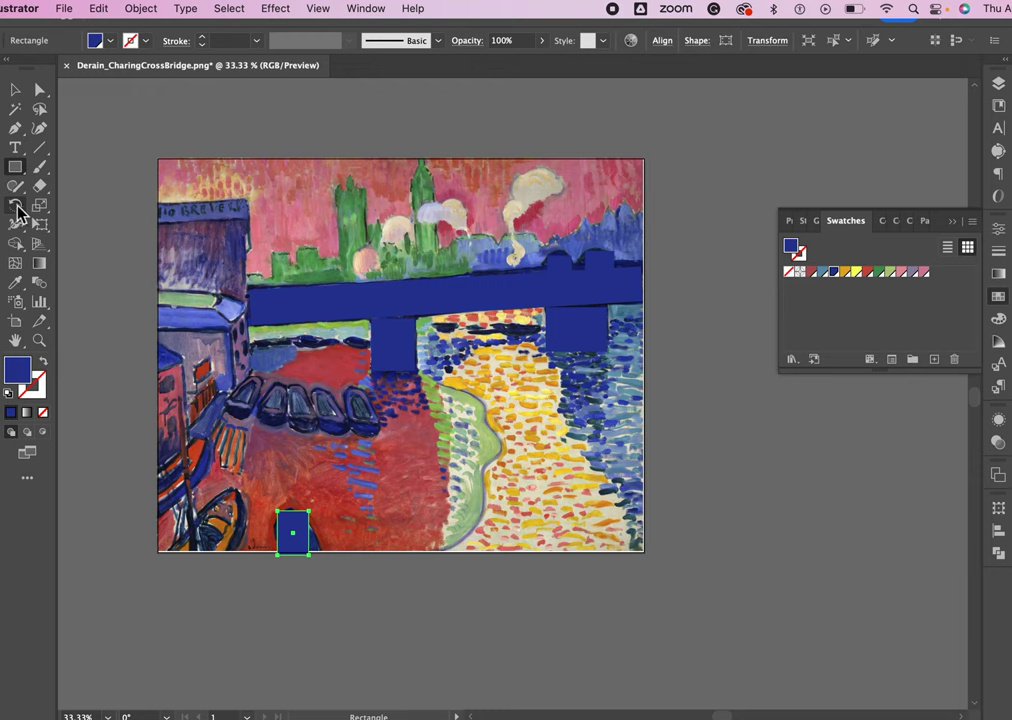
Rotate the small bottom rectangle about 20° counter-clockwise
key(super+shift+a)
click(15, 89)
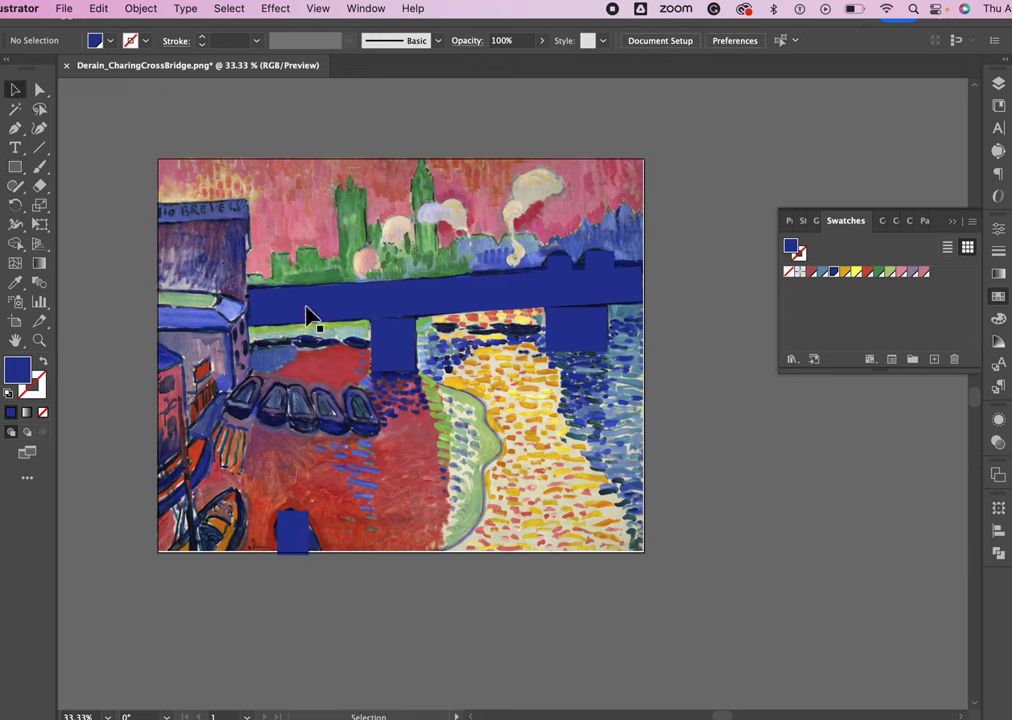
click(297, 541)
click(15, 204)
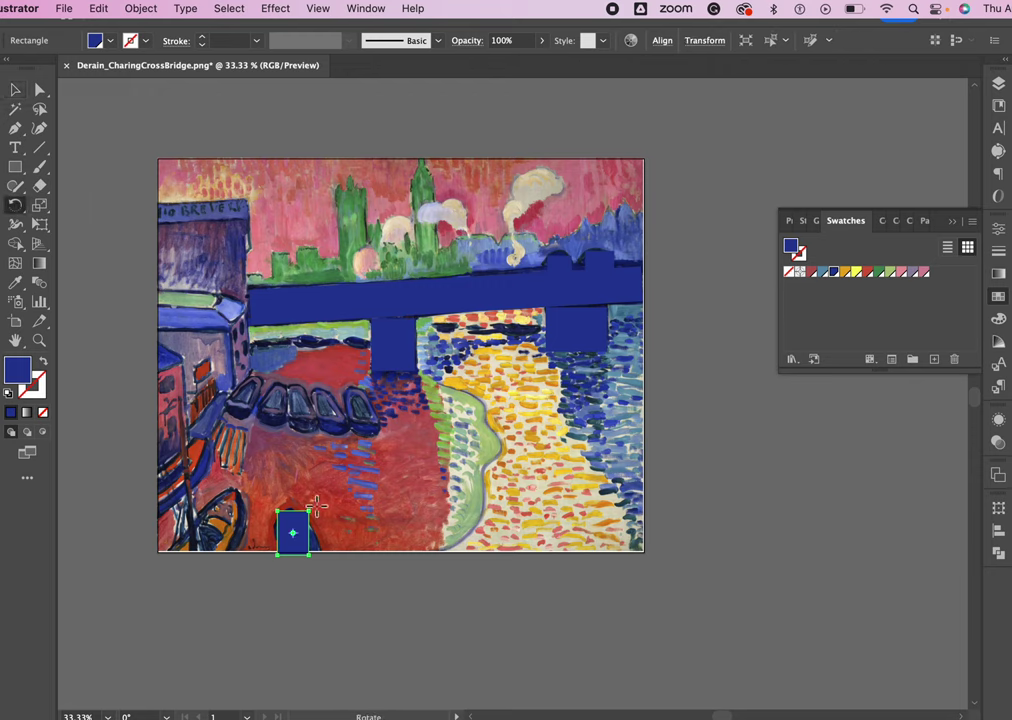
drag(238, 420, 242, 396)
Draw a tall tilted rectangle over the rightmost boat and duplicate it onto the other boats
click(15, 167)
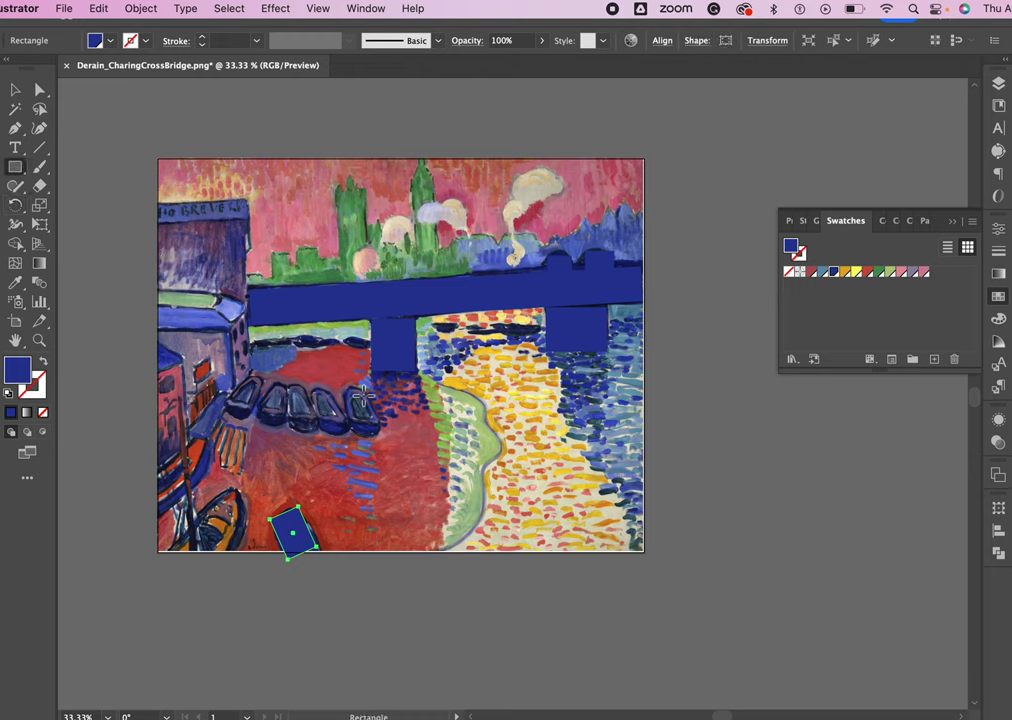
drag(348, 389, 373, 434)
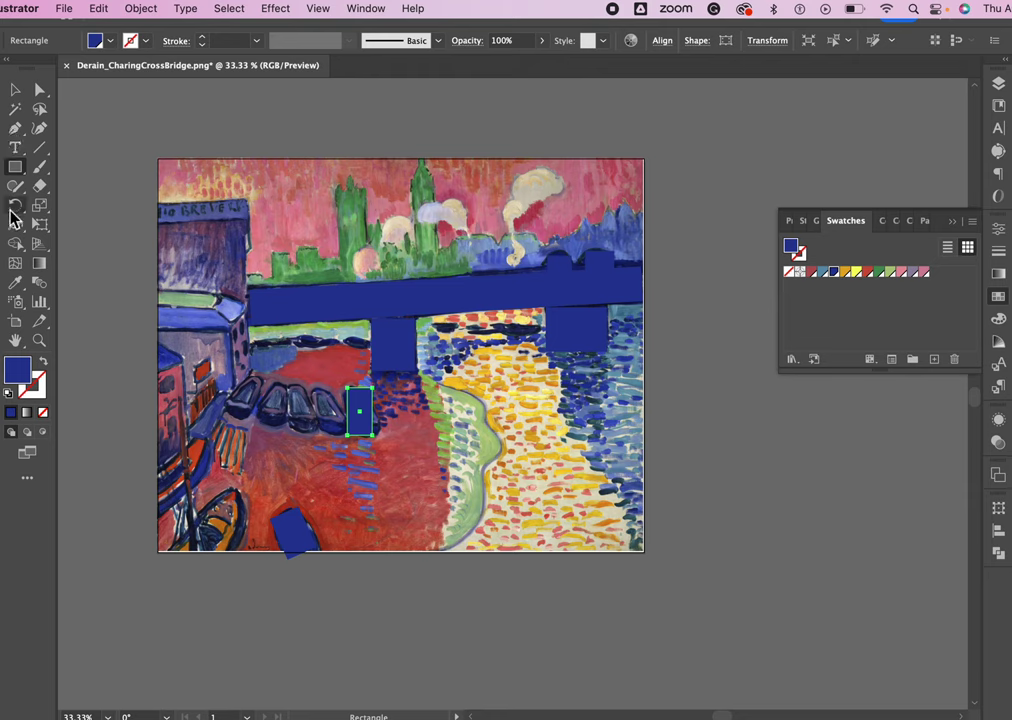
click(15, 204)
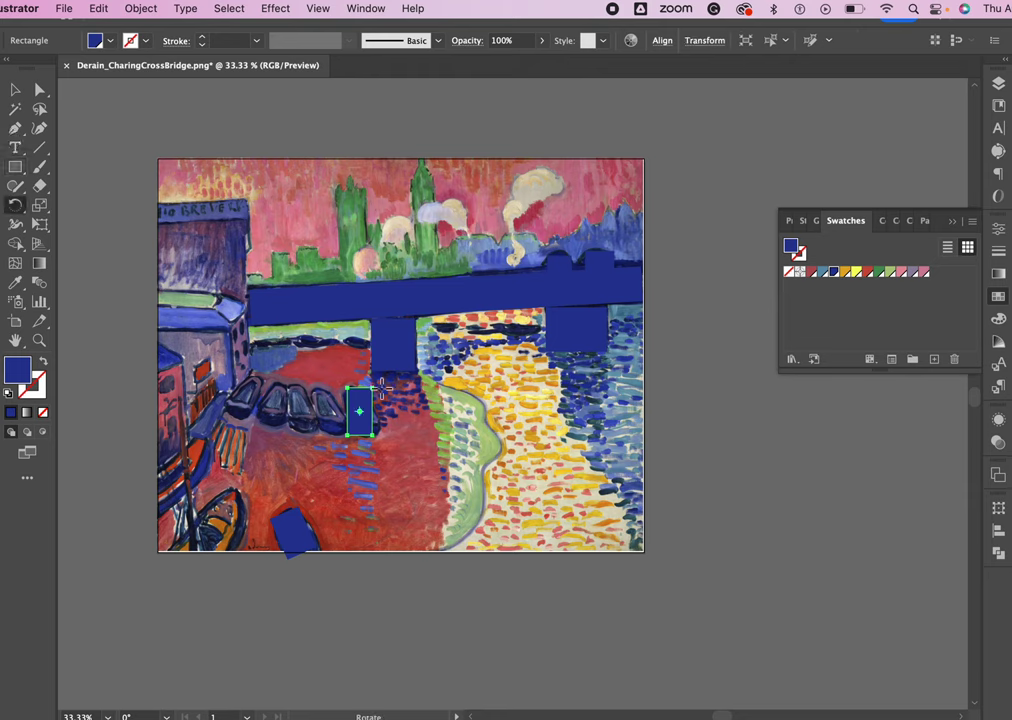
drag(382, 389, 367, 386)
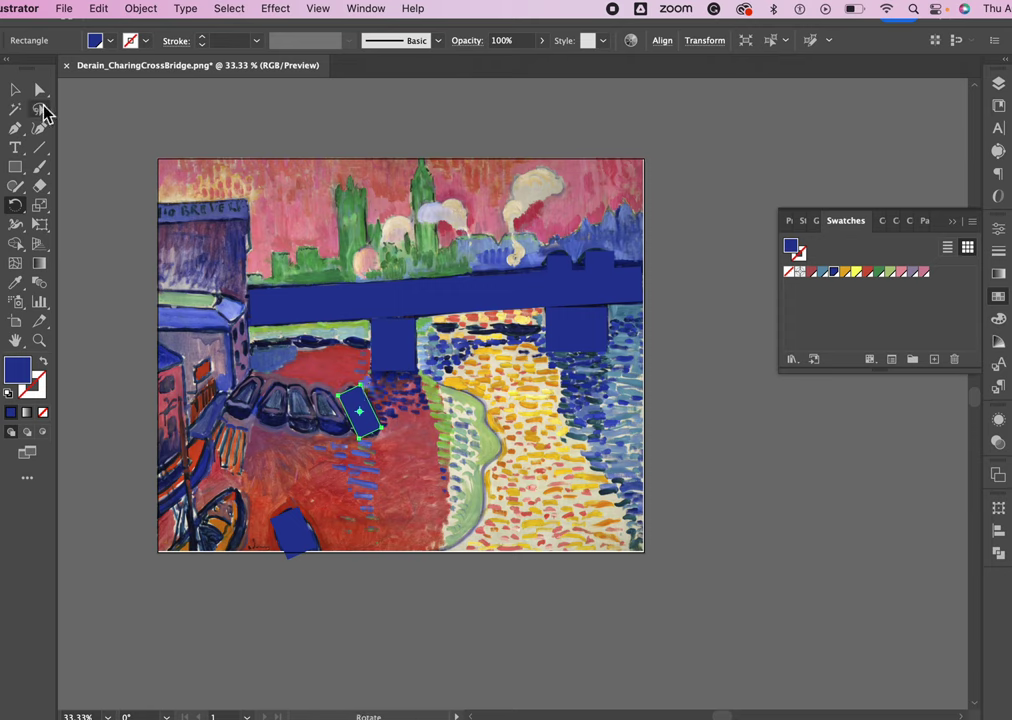
click(15, 90)
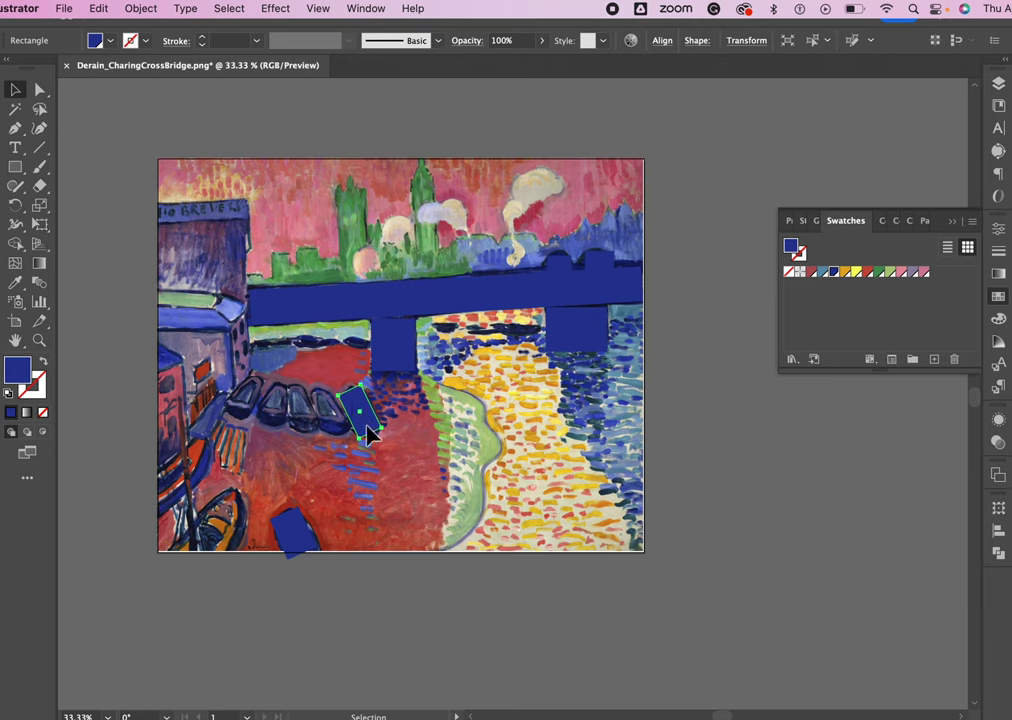
drag(370, 432, 251, 416)
Rotate the first two boat rectangles to match their boats' angles
click(15, 204)
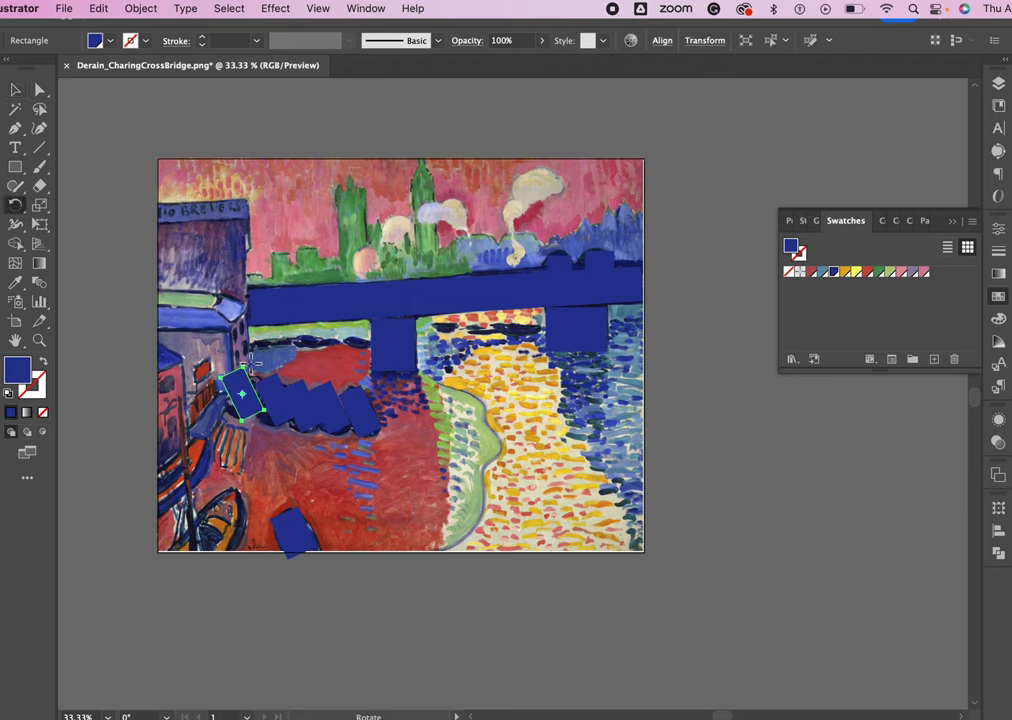
drag(276, 378, 280, 405)
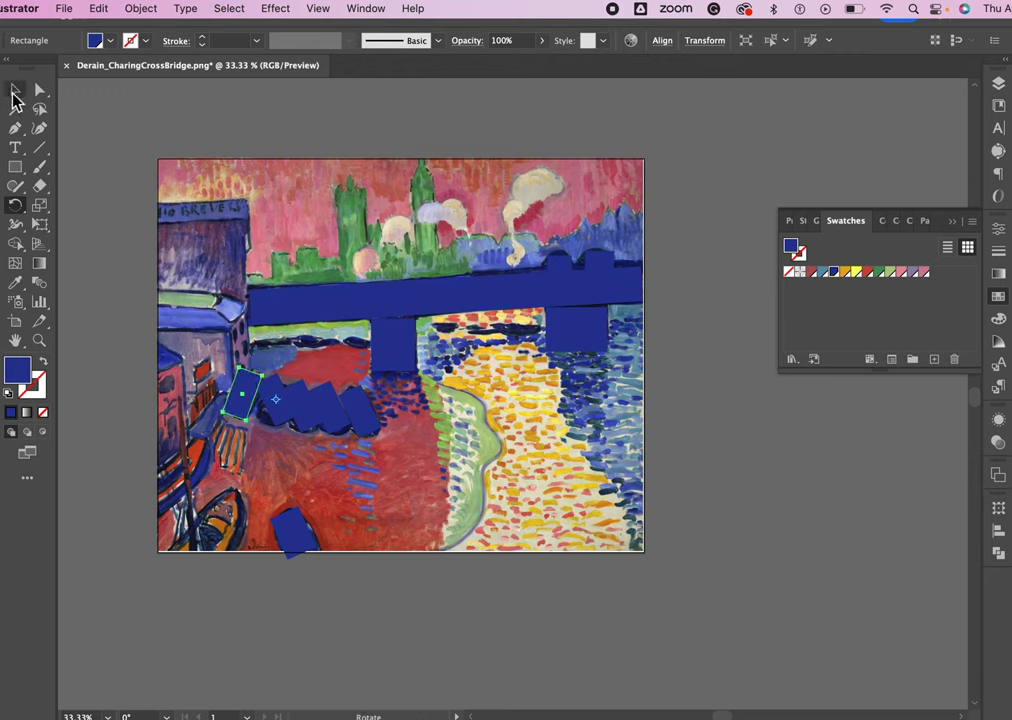
click(15, 90)
click(278, 408)
click(22, 207)
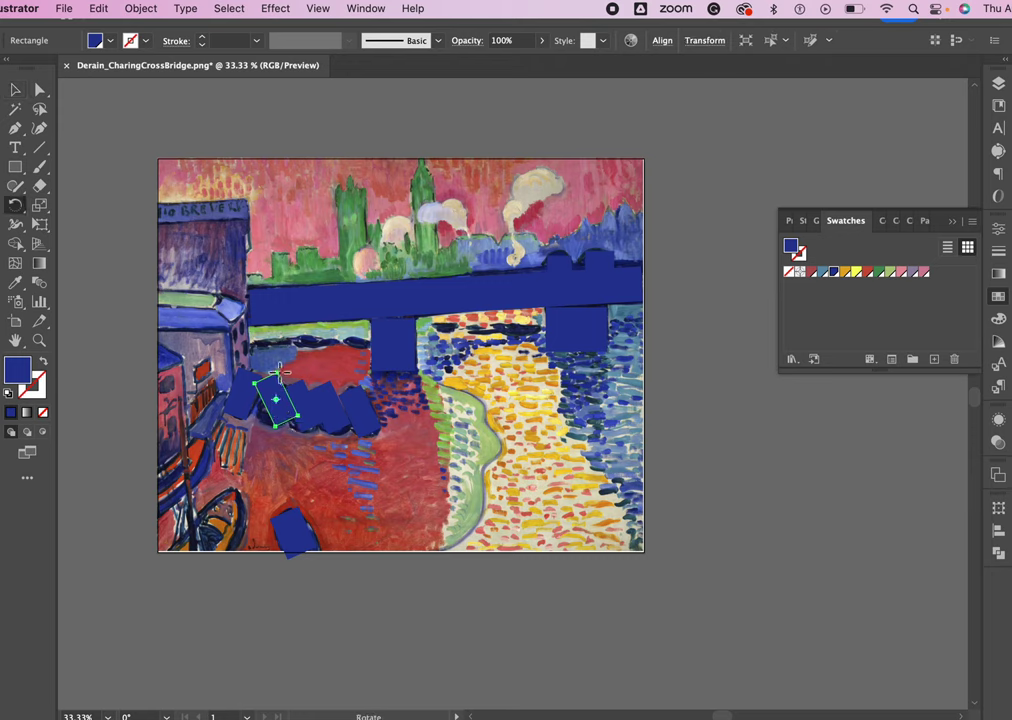
drag(285, 370, 296, 377)
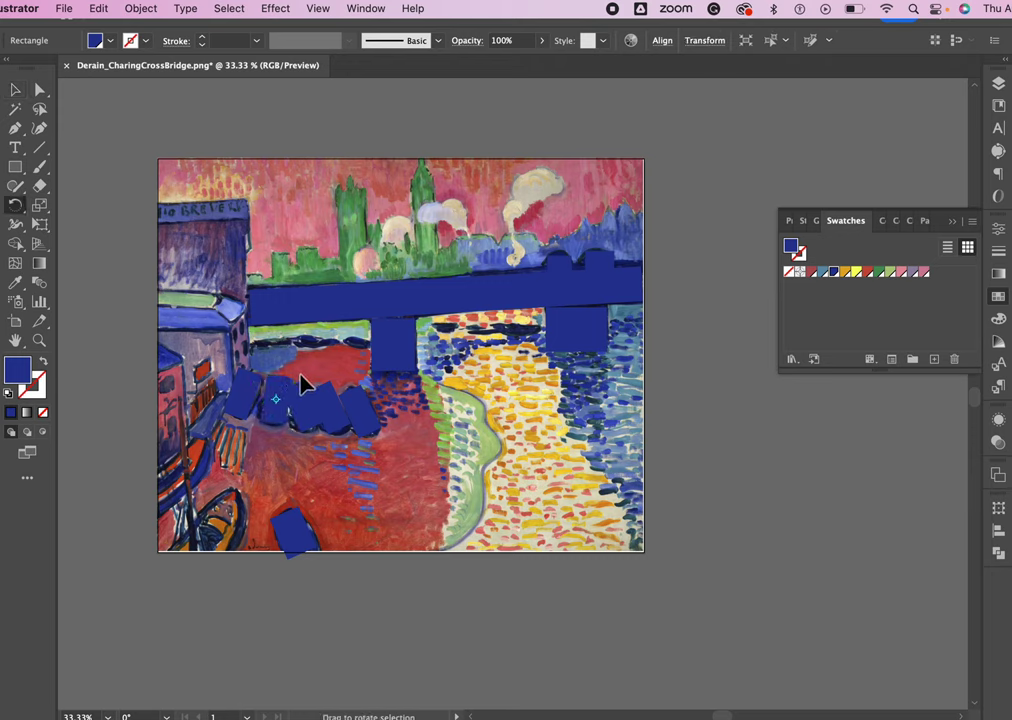
click(15, 92)
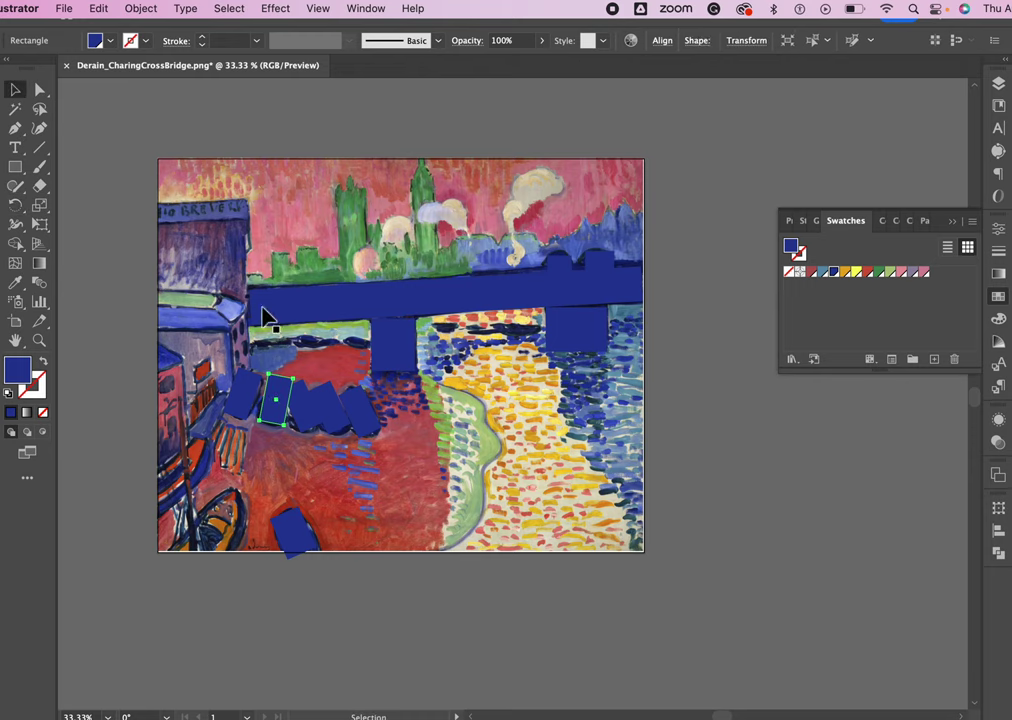
Rotate the third and fourth boat rectangles toward upright to fit their boats
click(315, 426)
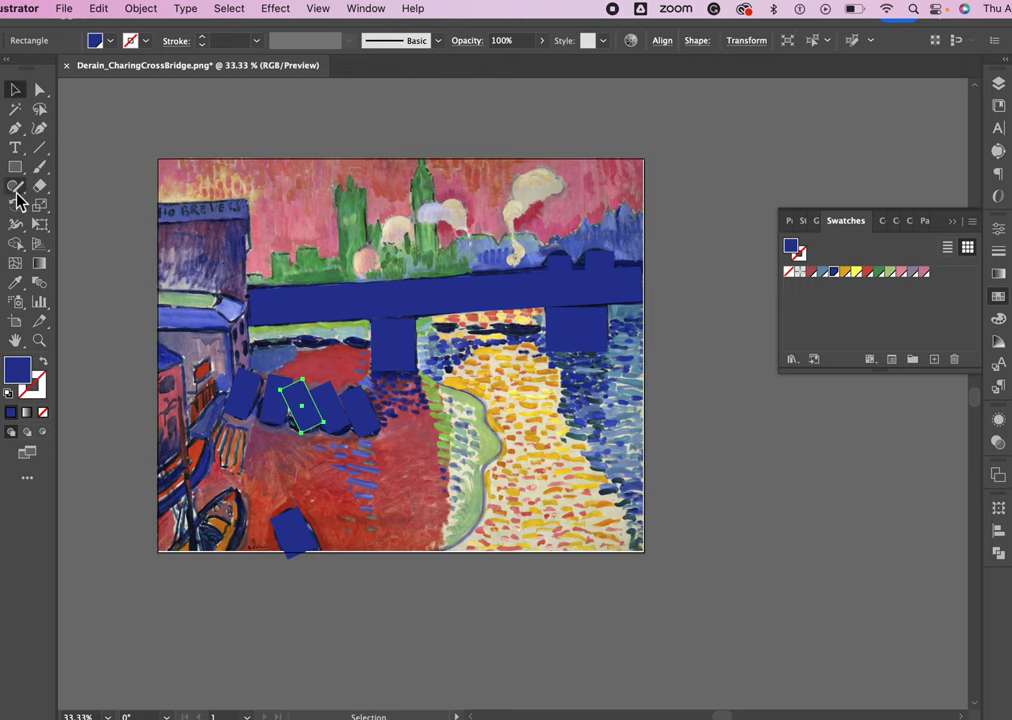
click(15, 204)
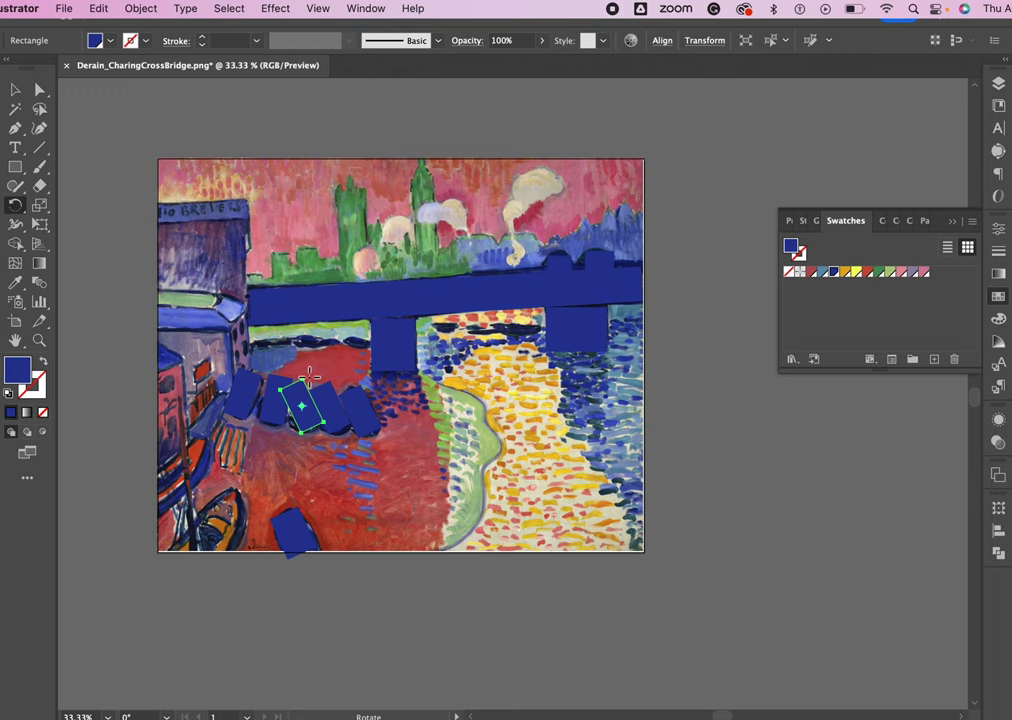
mouse_move(309, 375)
mouse_down()
mouse_move(316, 386)
mouse_move(327, 381)
mouse_up()
key(v)
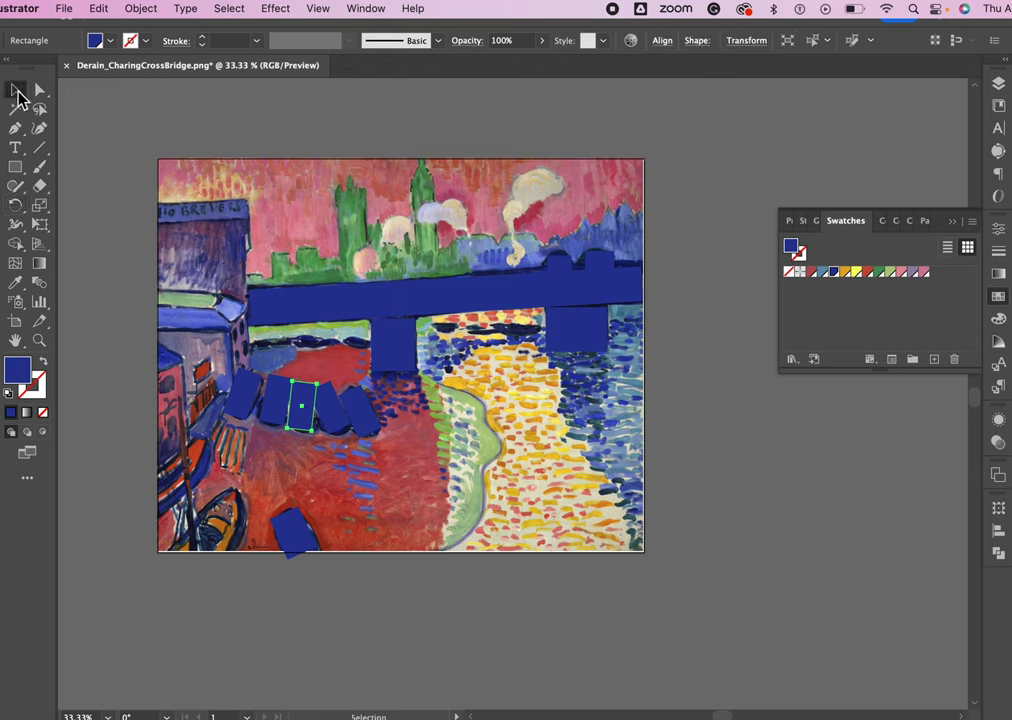
click(338, 418)
key(r)
drag(335, 378, 347, 386)
Draw a large rectangle over the river below the bridge
key(v)
click(335, 413)
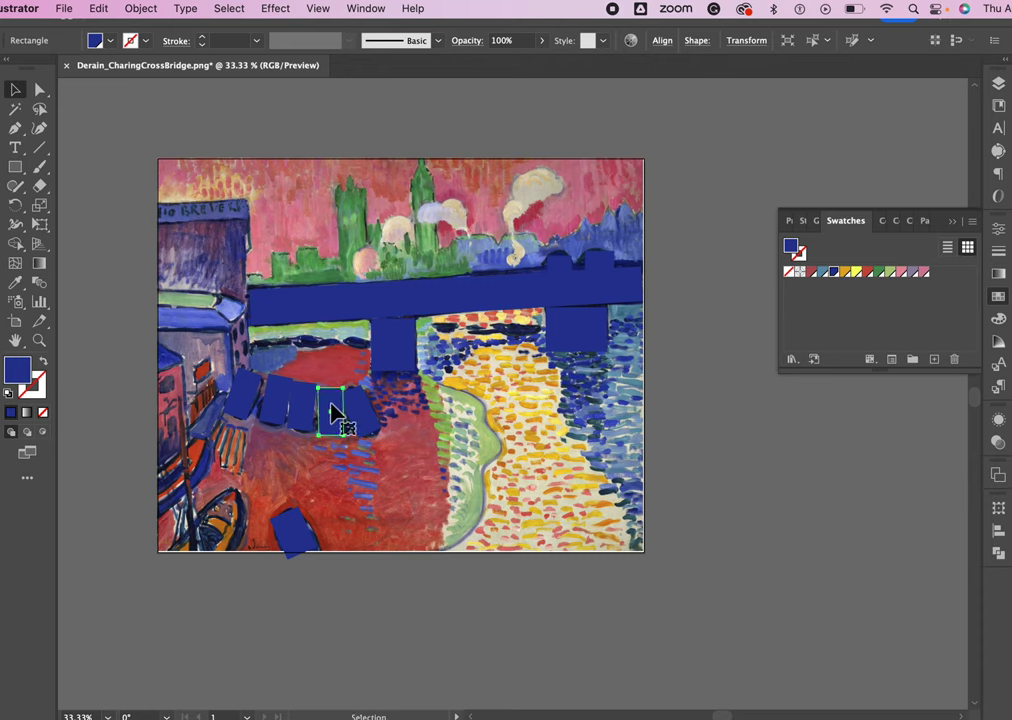
click(16, 170)
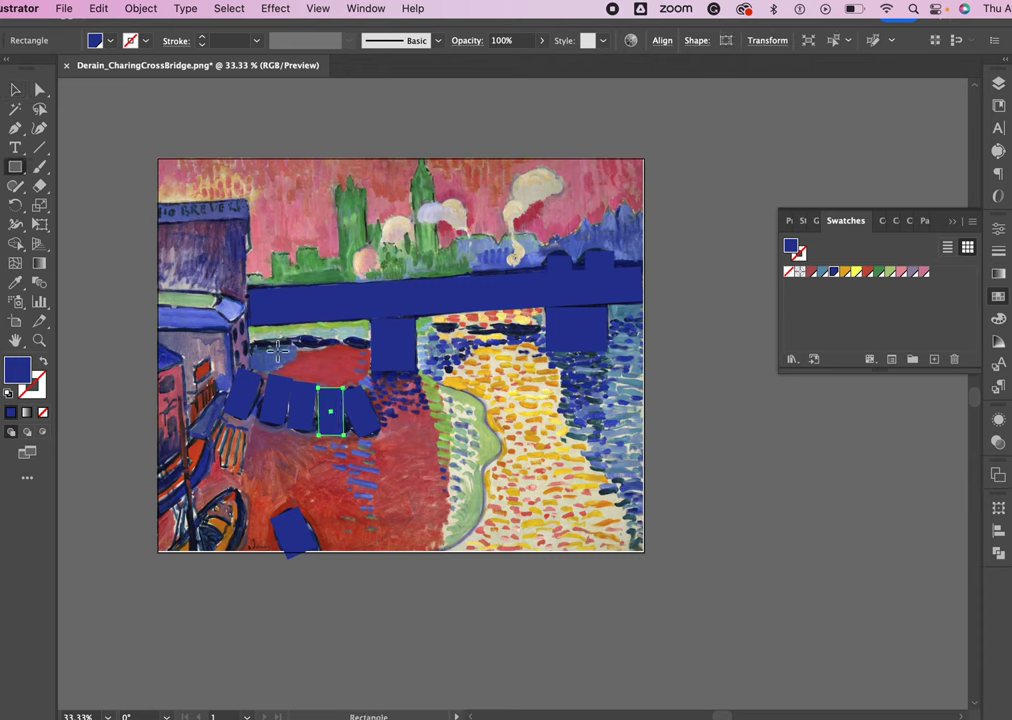
drag(251, 348, 449, 552)
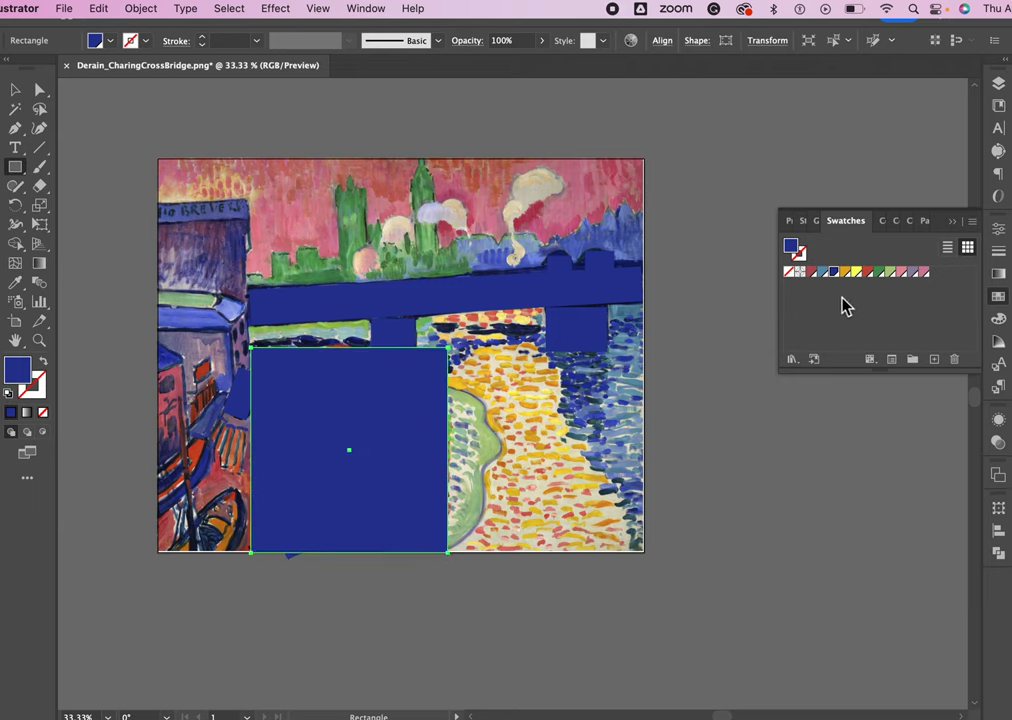
Fill the river rectangle red, move it to the bottom of My Art, and draw a narrow riverbank rectangle
click(869, 273)
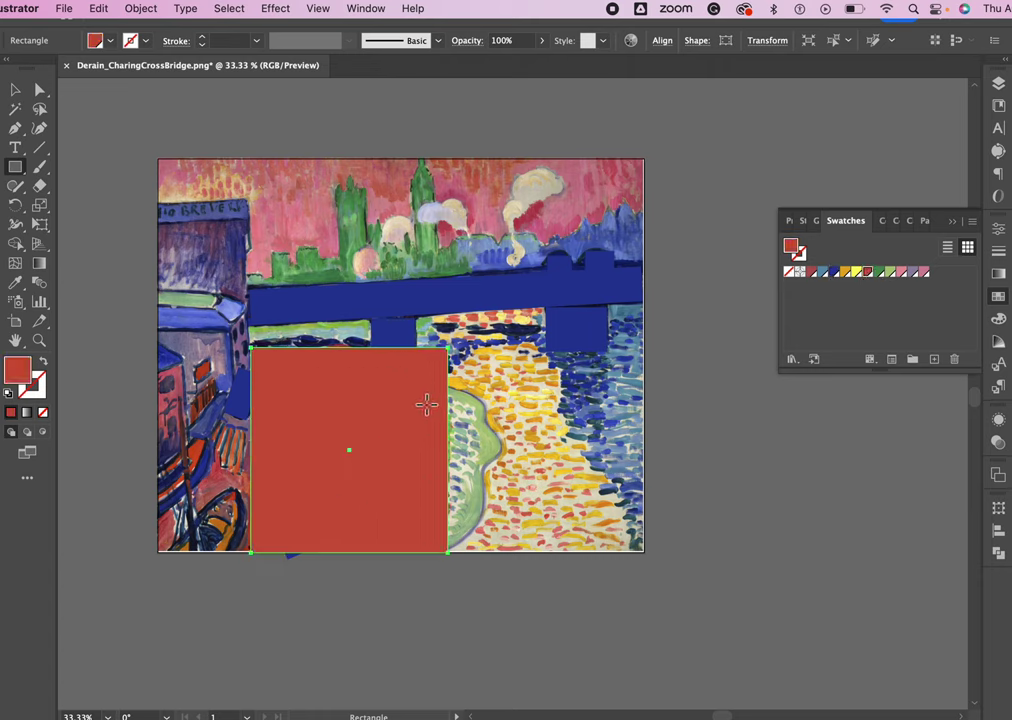
click(998, 85)
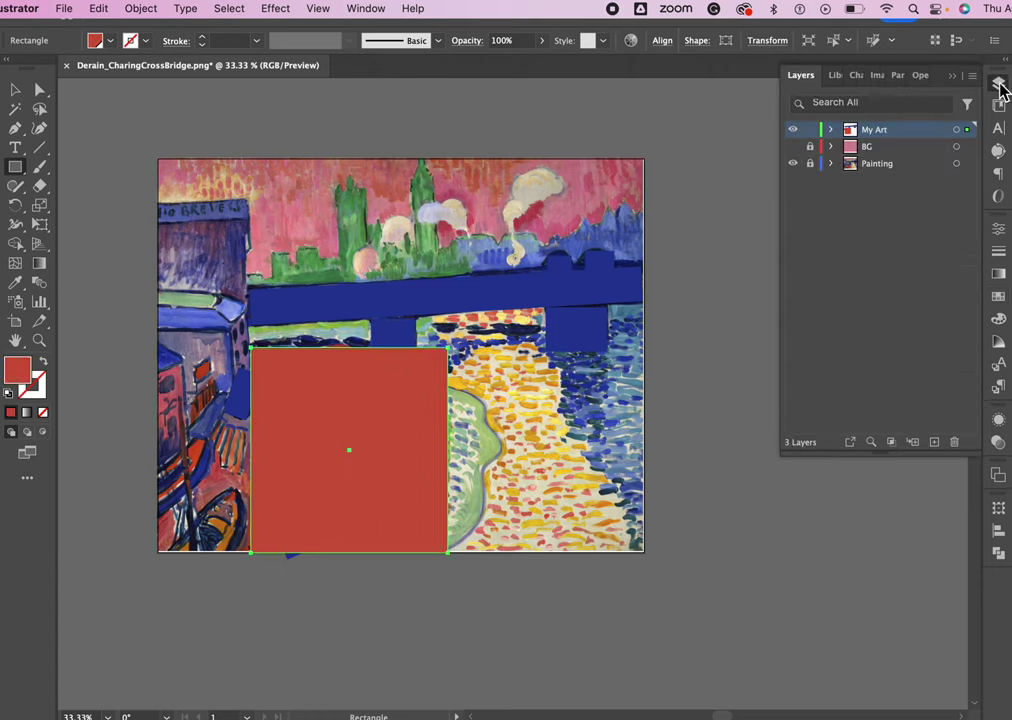
click(831, 131)
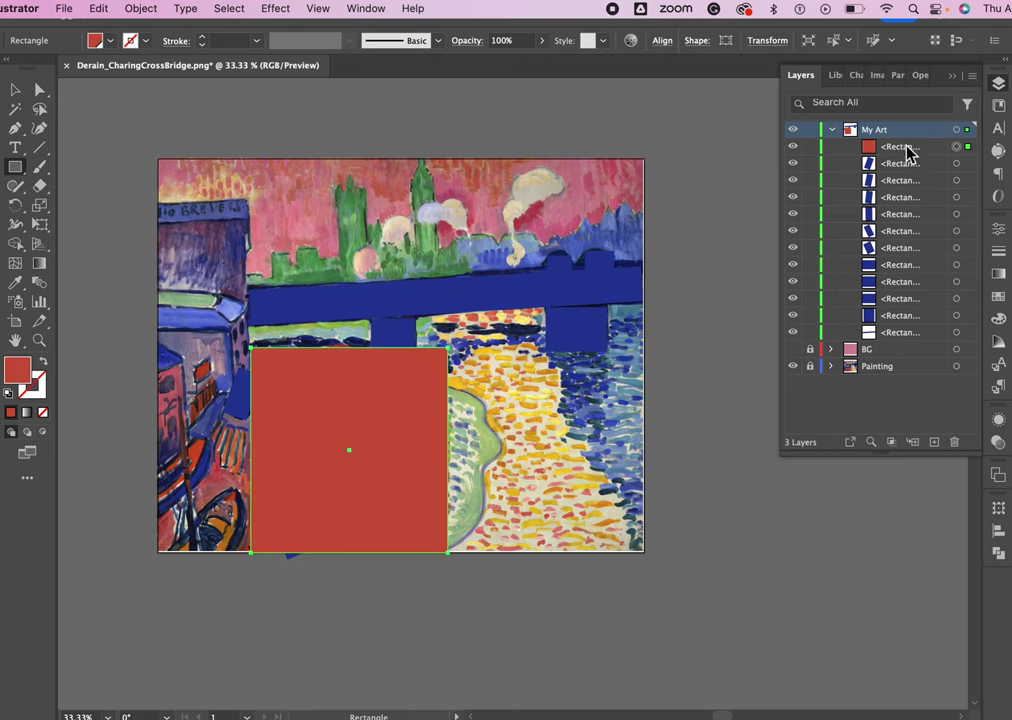
drag(908, 150, 901, 343)
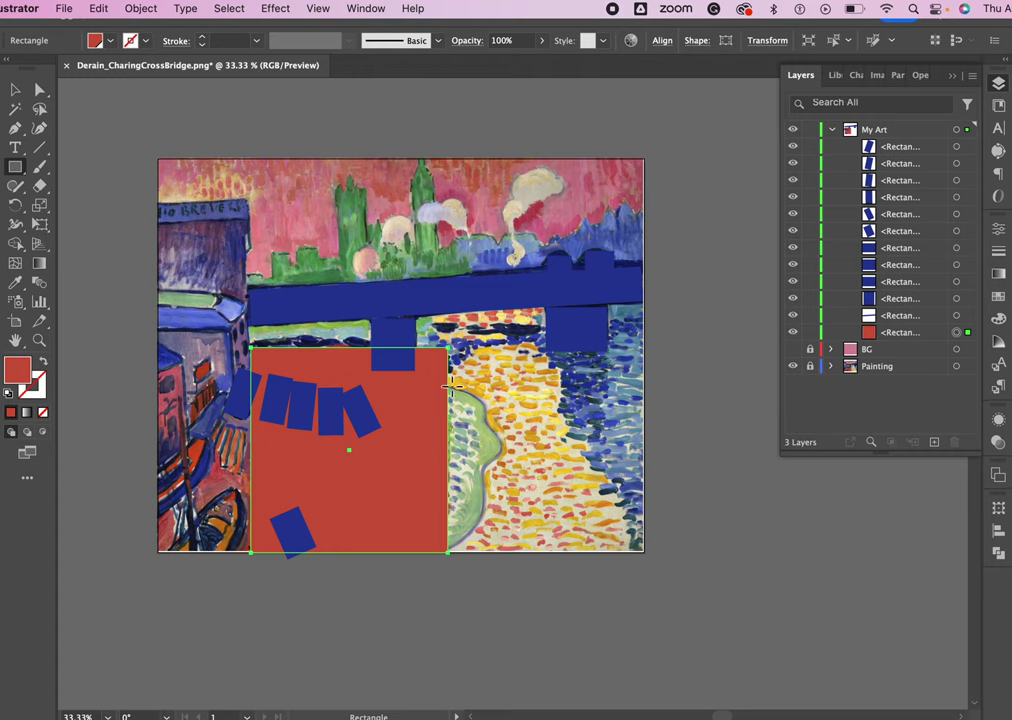
mouse_move(440, 383)
mouse_down()
mouse_move(470, 434)
mouse_move(492, 553)
mouse_move(506, 553)
mouse_up()
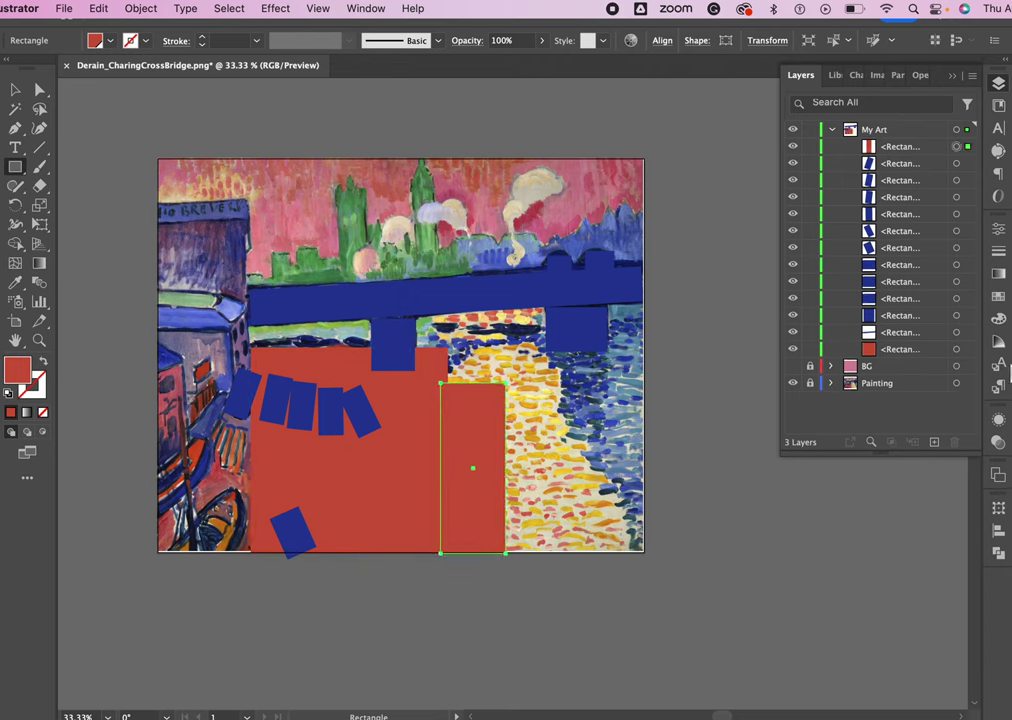
Fill the narrow strip light green and draw a large yellow rectangle over the right-side water
click(999, 297)
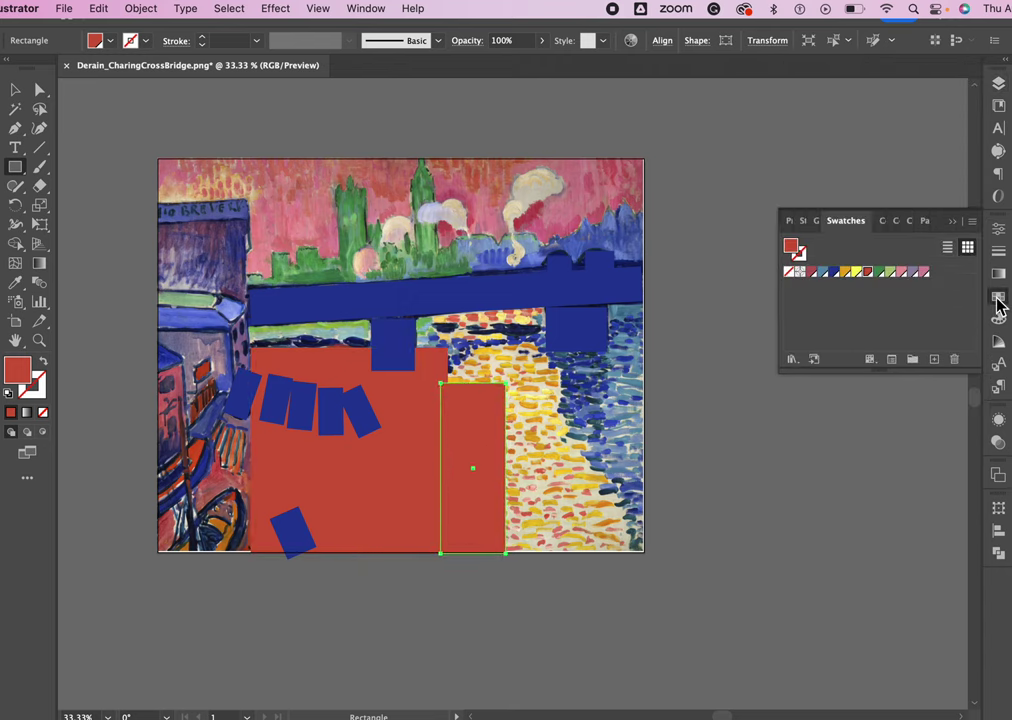
click(890, 273)
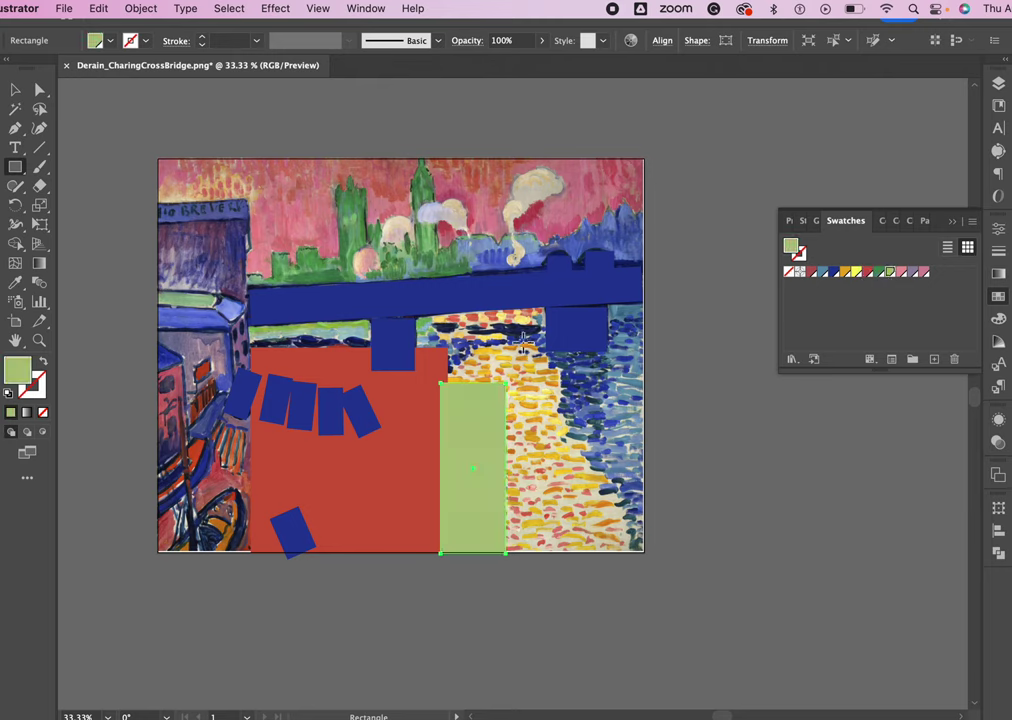
drag(450, 343, 631, 555)
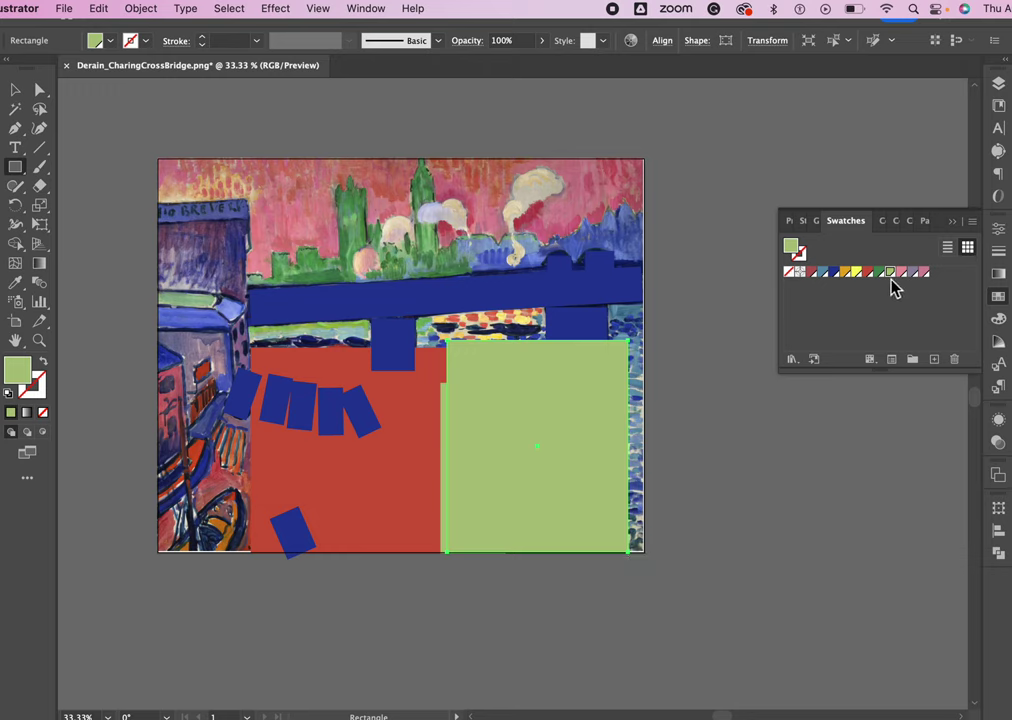
click(857, 273)
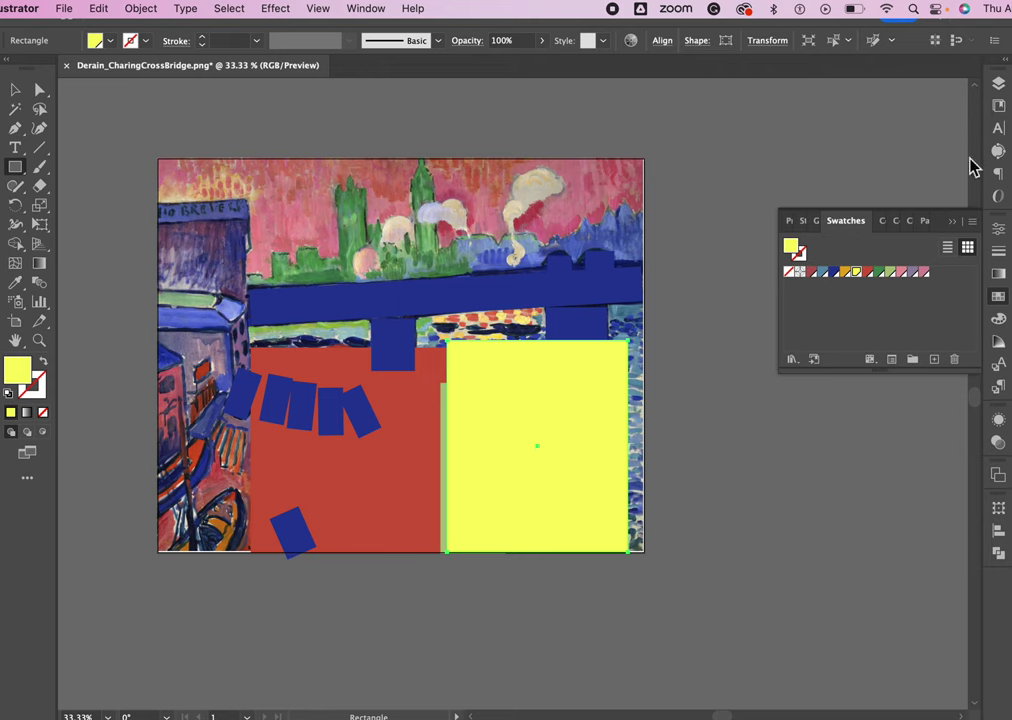
In Layers, move the yellow rectangle down above the red block, behind the blue shapes
click(999, 85)
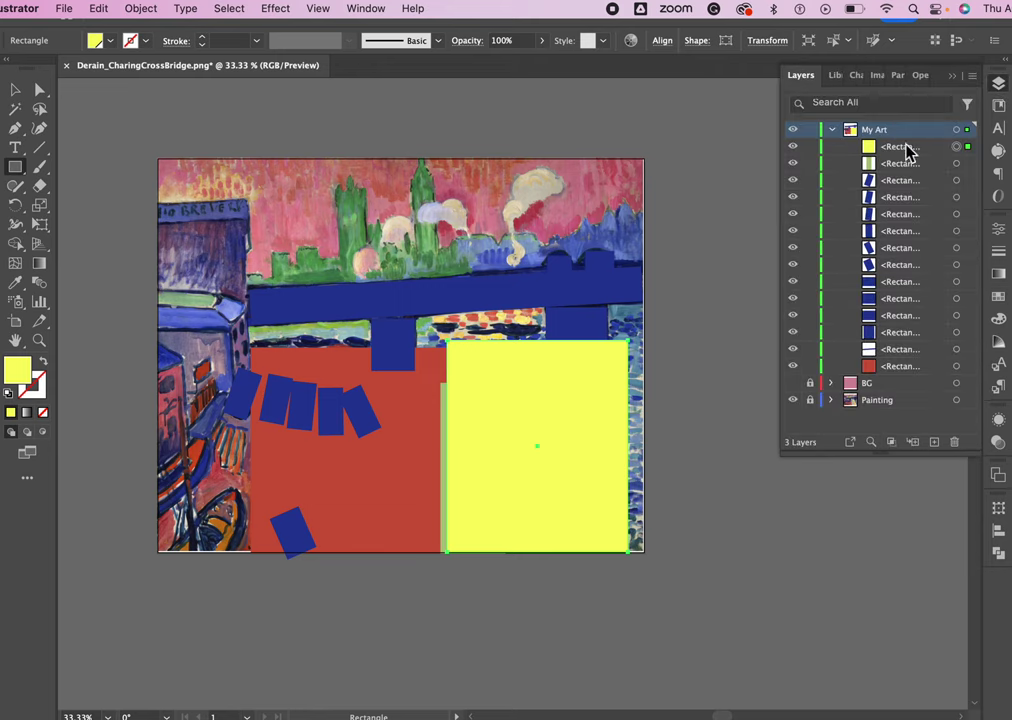
drag(904, 148, 902, 170)
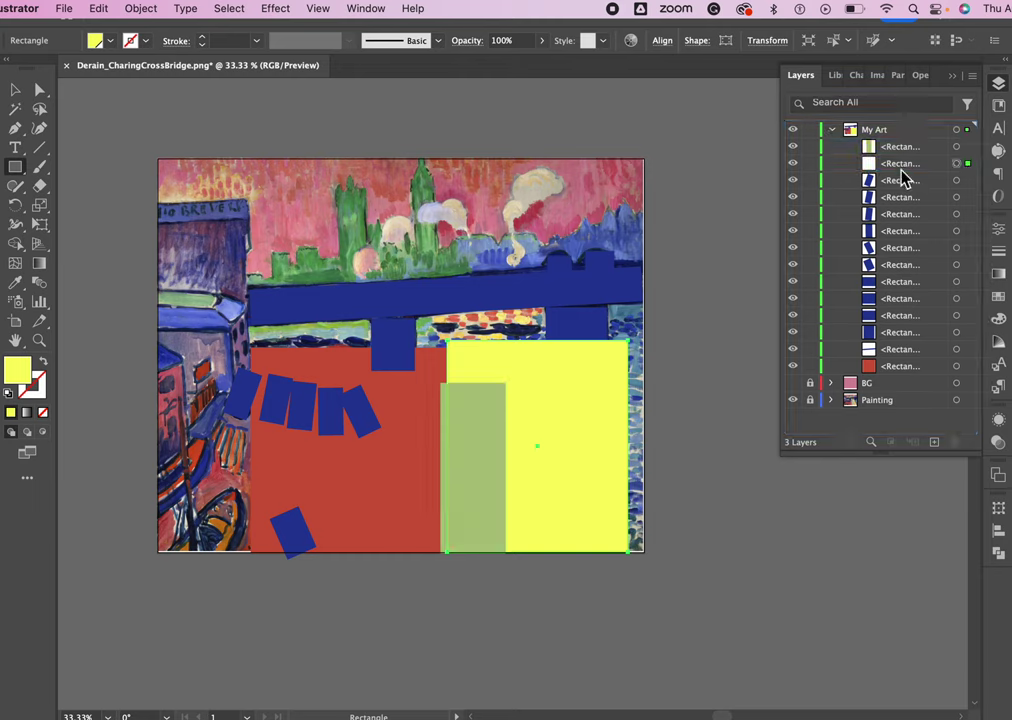
click(900, 166)
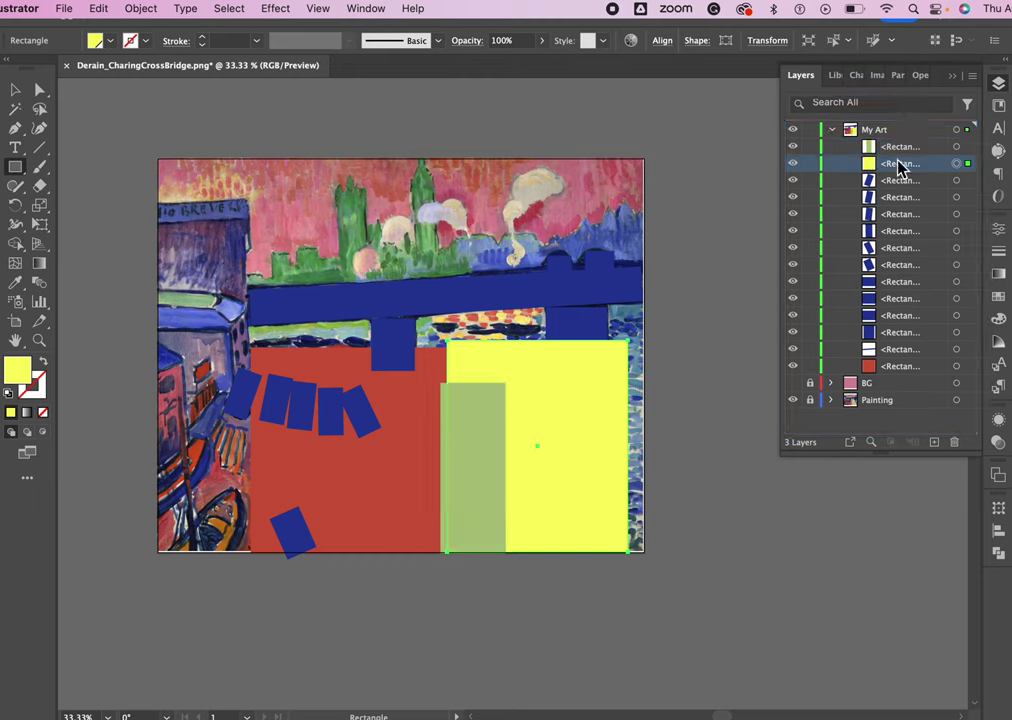
drag(900, 166, 901, 358)
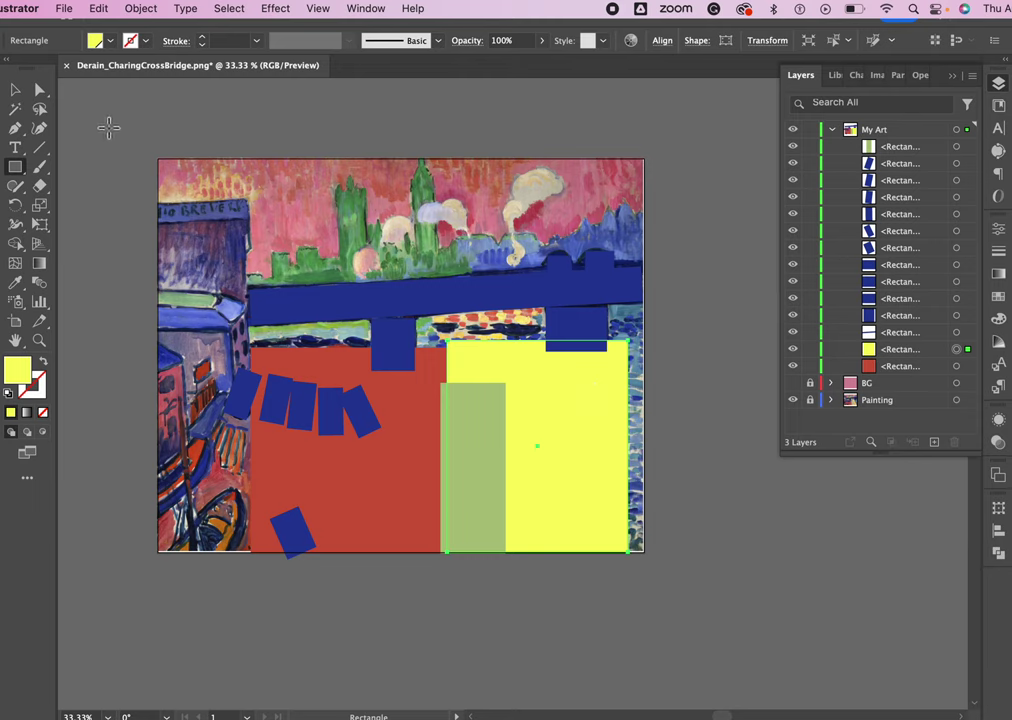
click(15, 89)
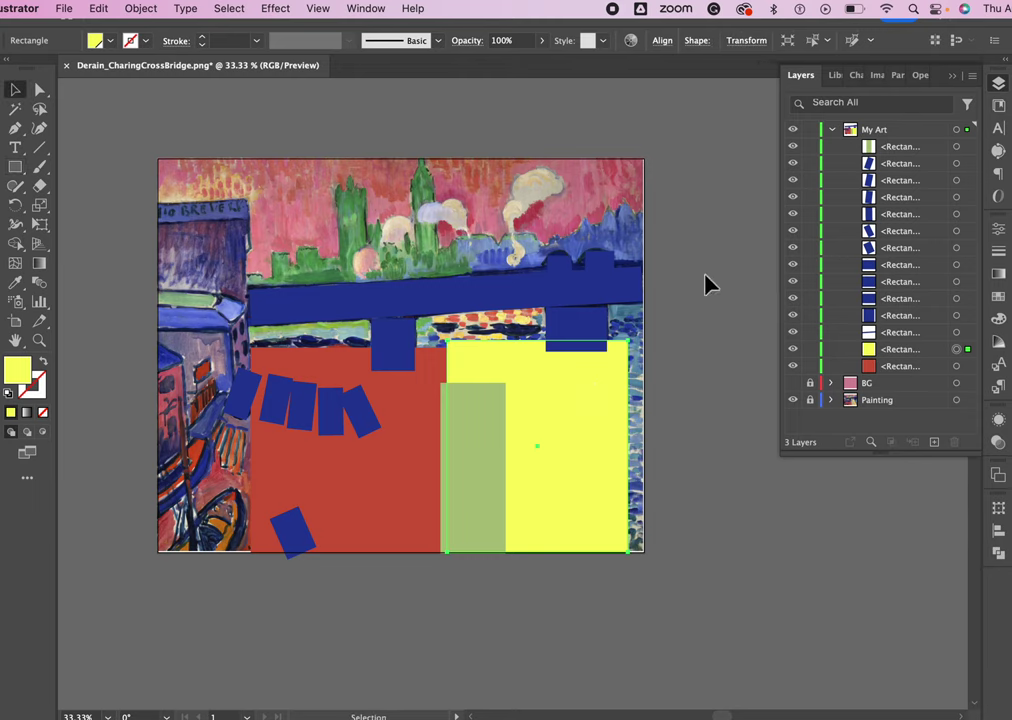
click(834, 133)
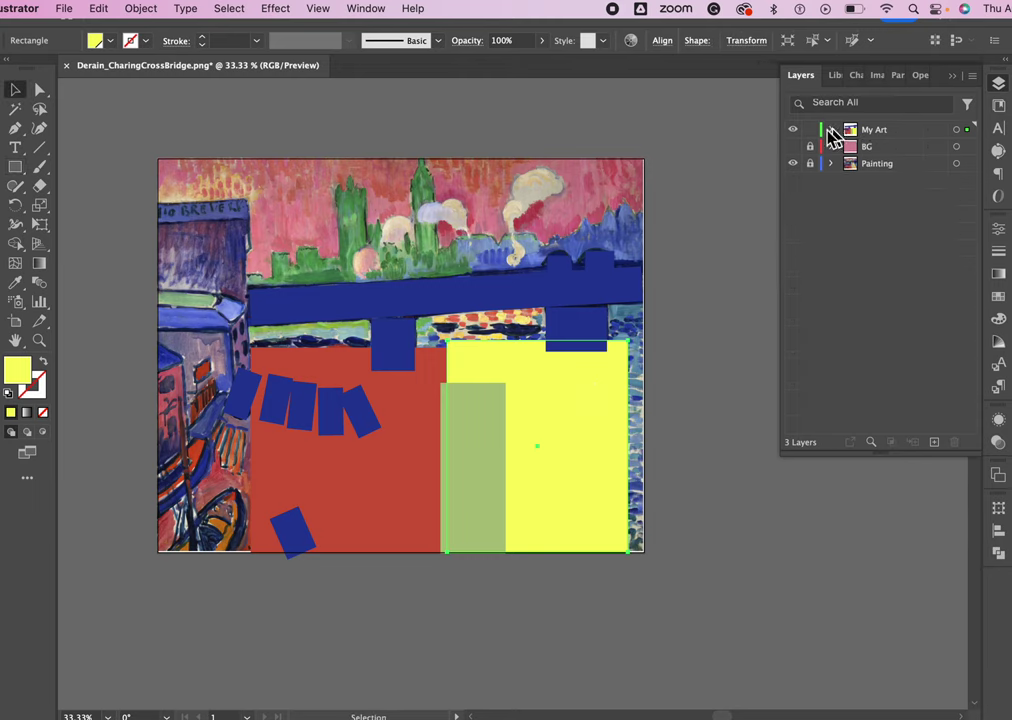
Hide My Art, unlock the Painting layer, and eyedrop the beige from the painting's lower right
click(793, 131)
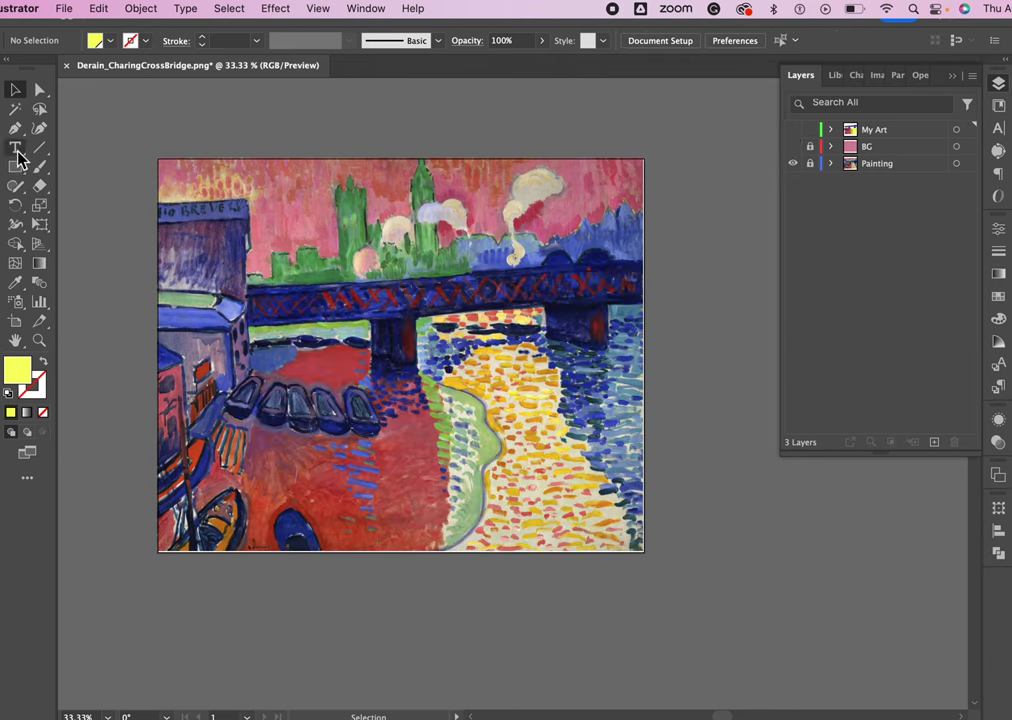
click(14, 285)
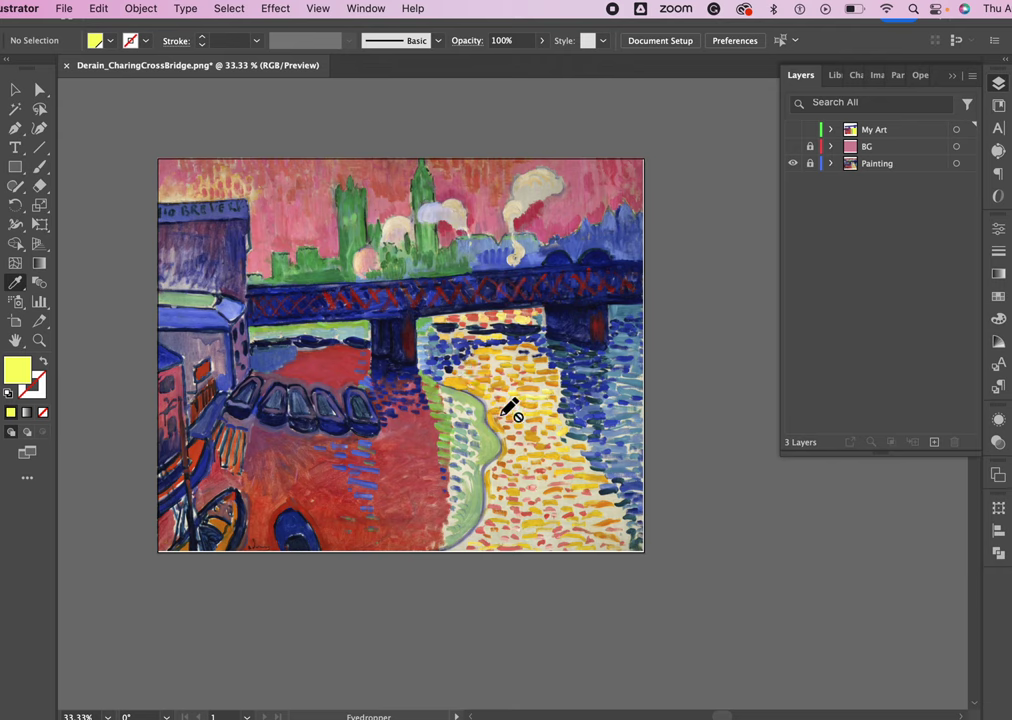
click(888, 166)
click(811, 164)
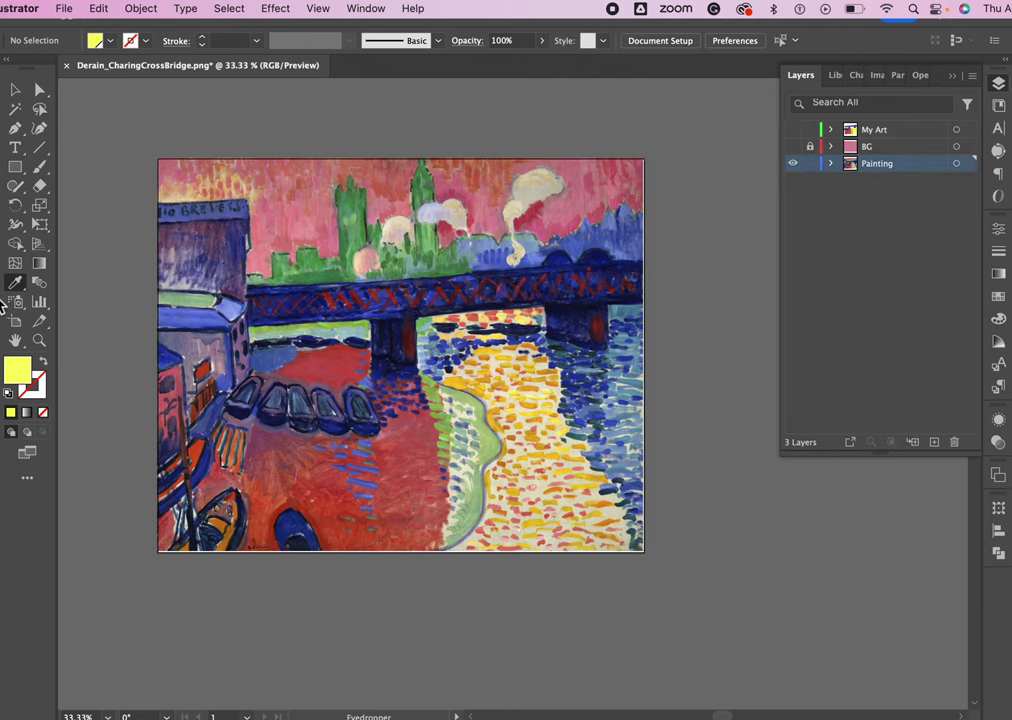
click(620, 504)
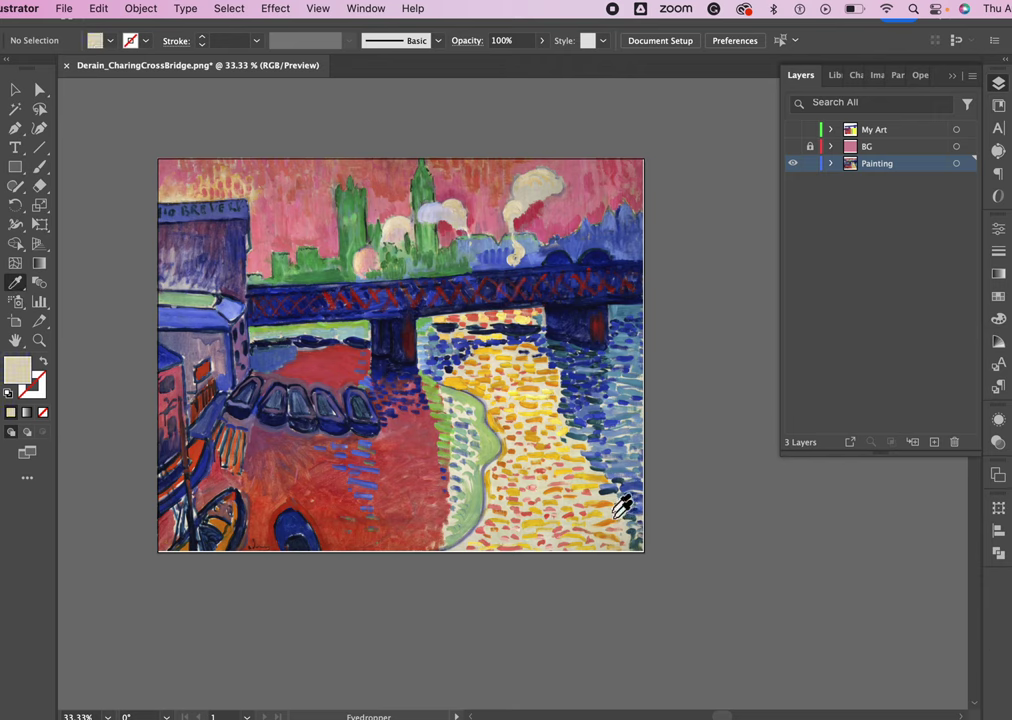
Save the sampled beige as a new swatch, relock Painting, and show My Art again
click(1000, 299)
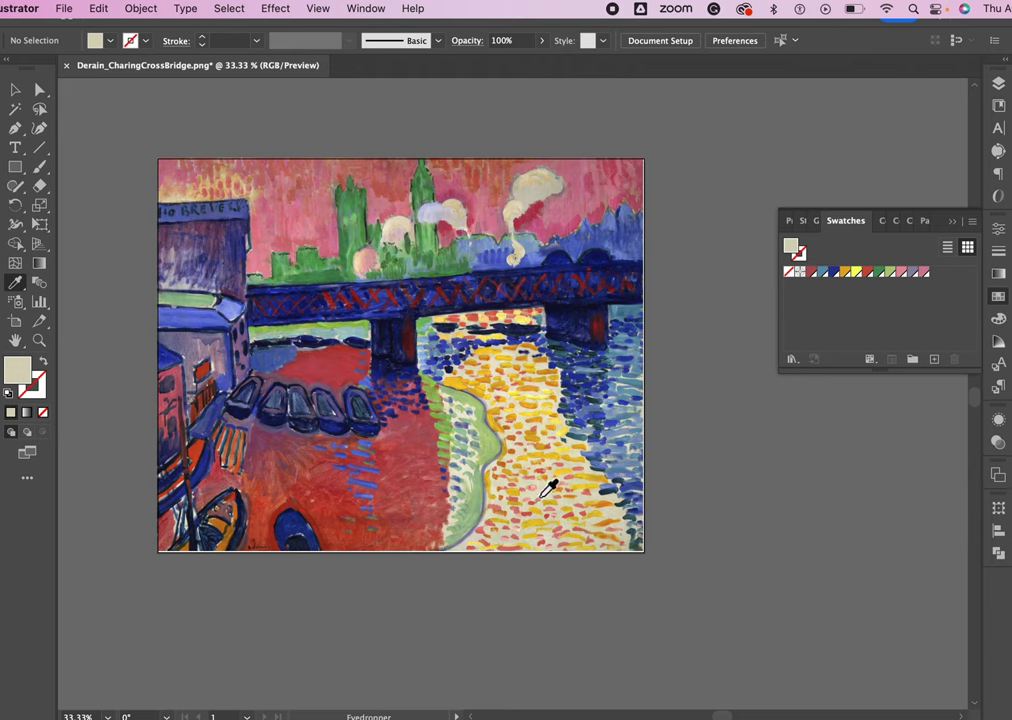
click(972, 222)
click(833, 225)
click(766, 472)
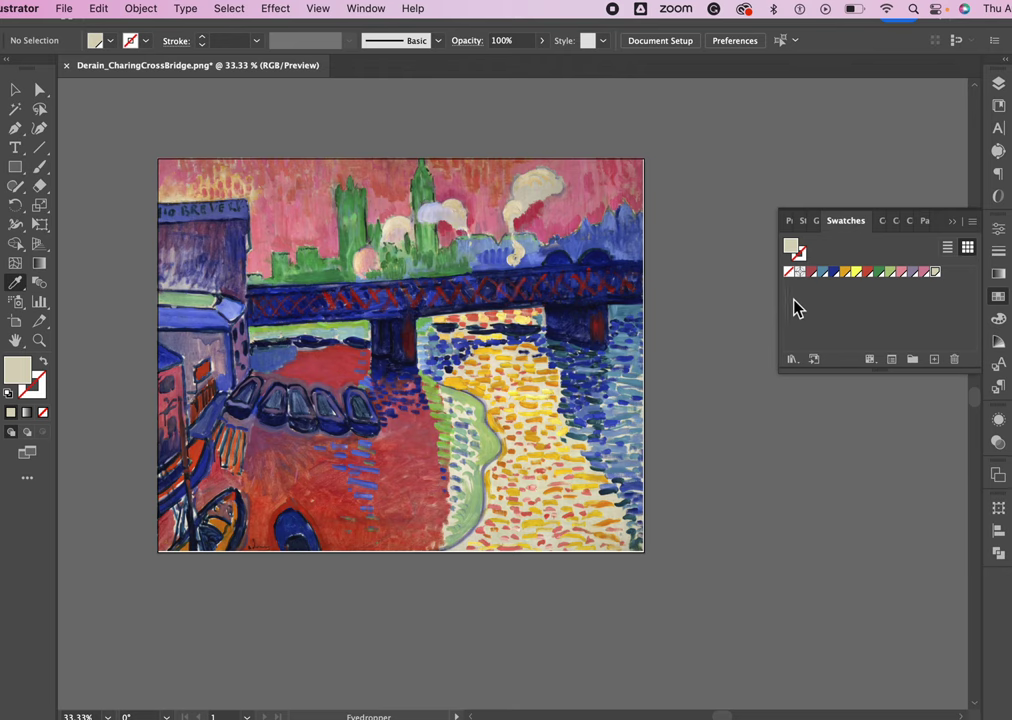
click(999, 84)
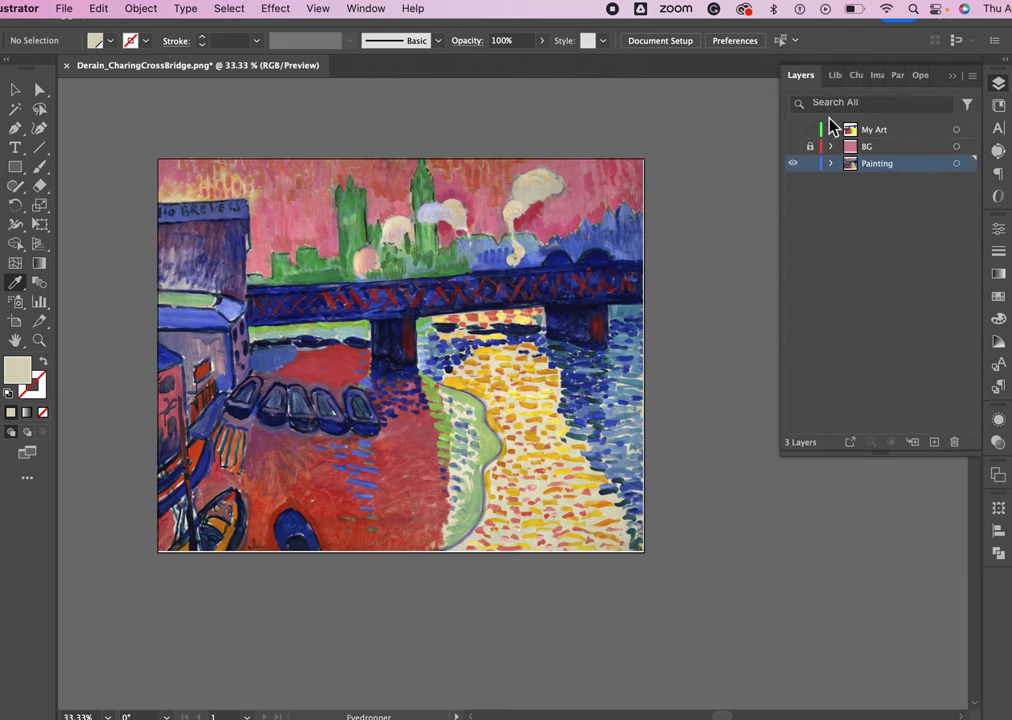
click(810, 163)
click(794, 130)
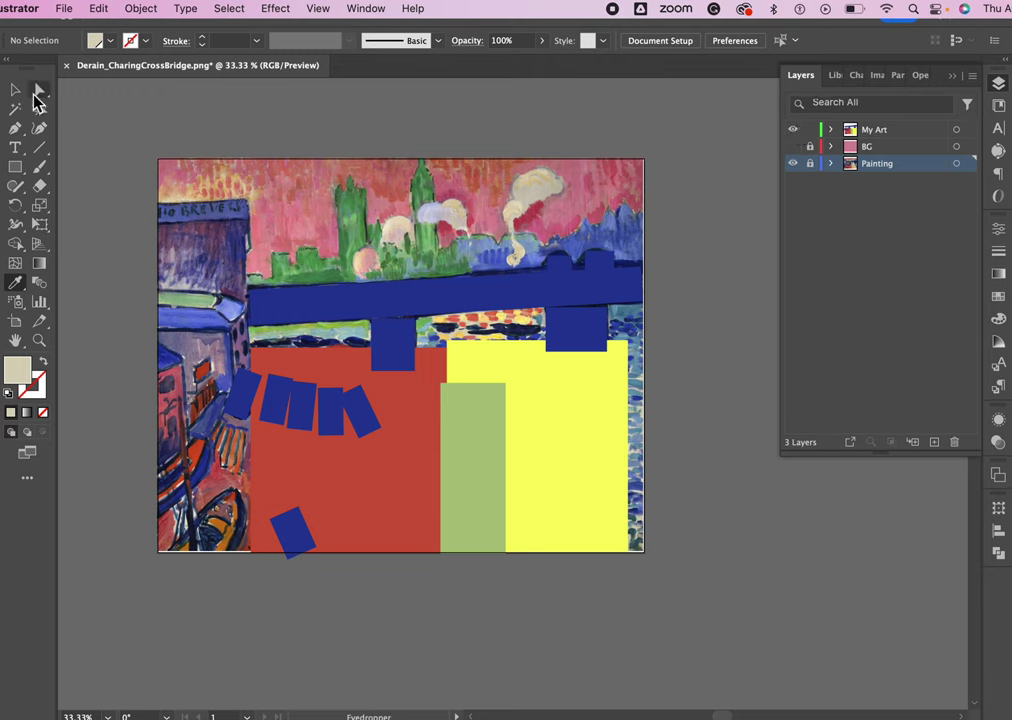
Fill the large yellow river rectangle with the new beige swatch
click(15, 89)
click(533, 408)
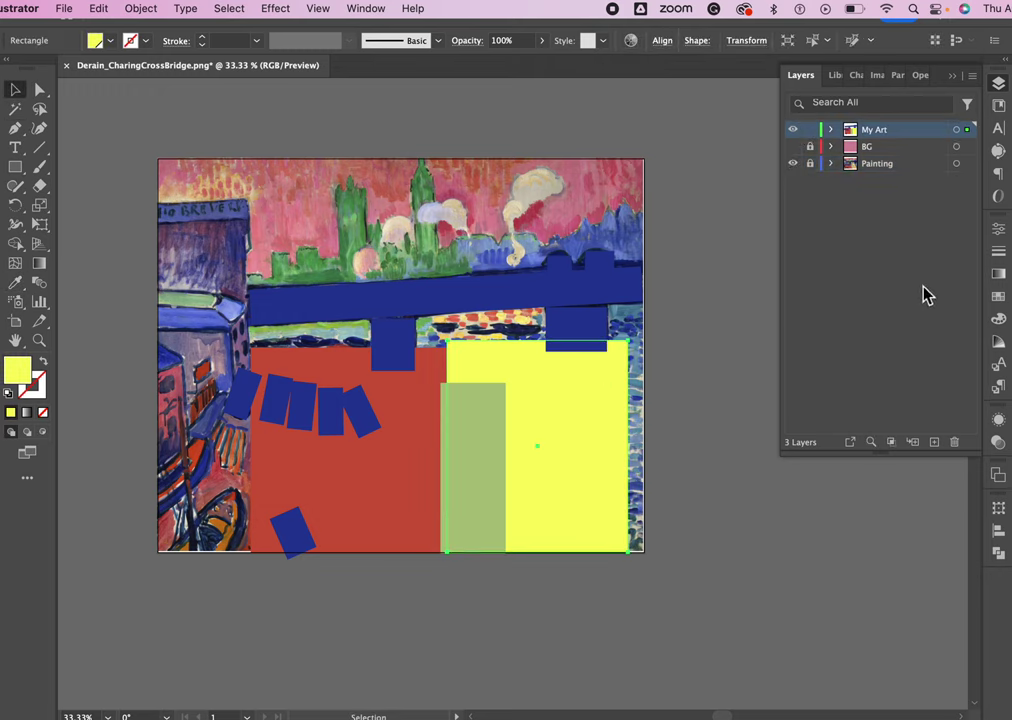
click(998, 297)
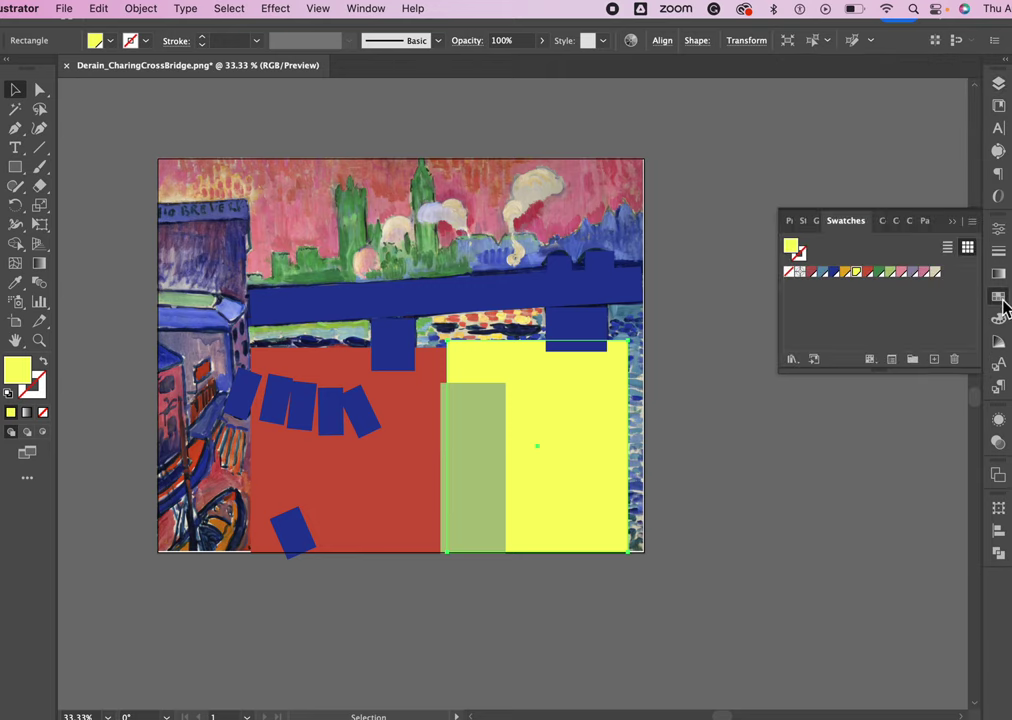
click(935, 273)
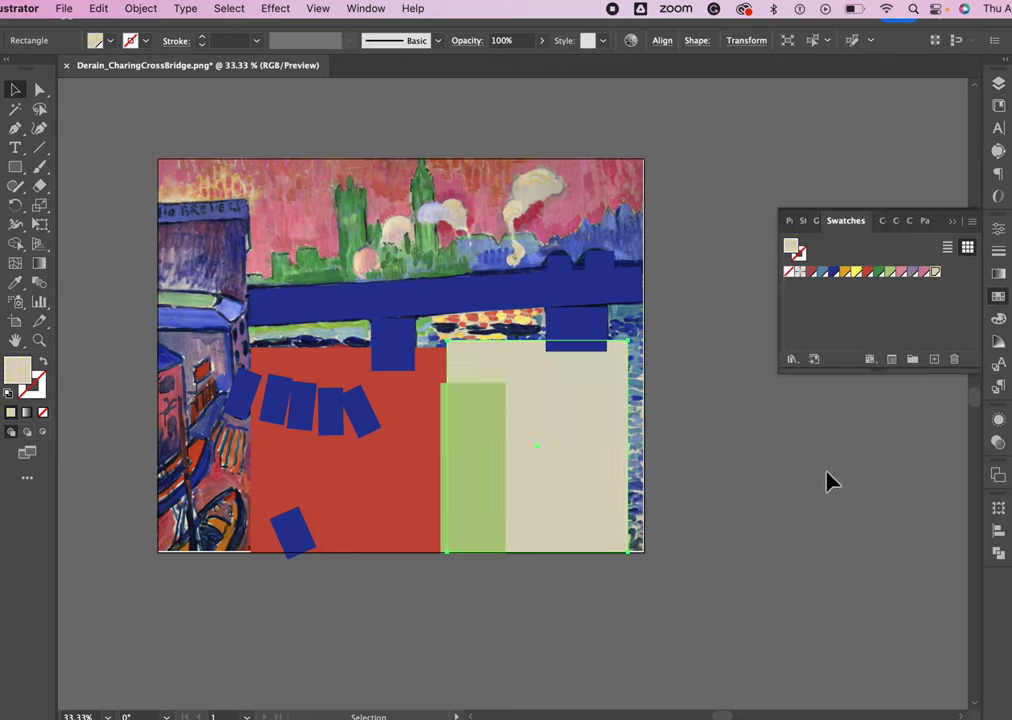
click(630, 110)
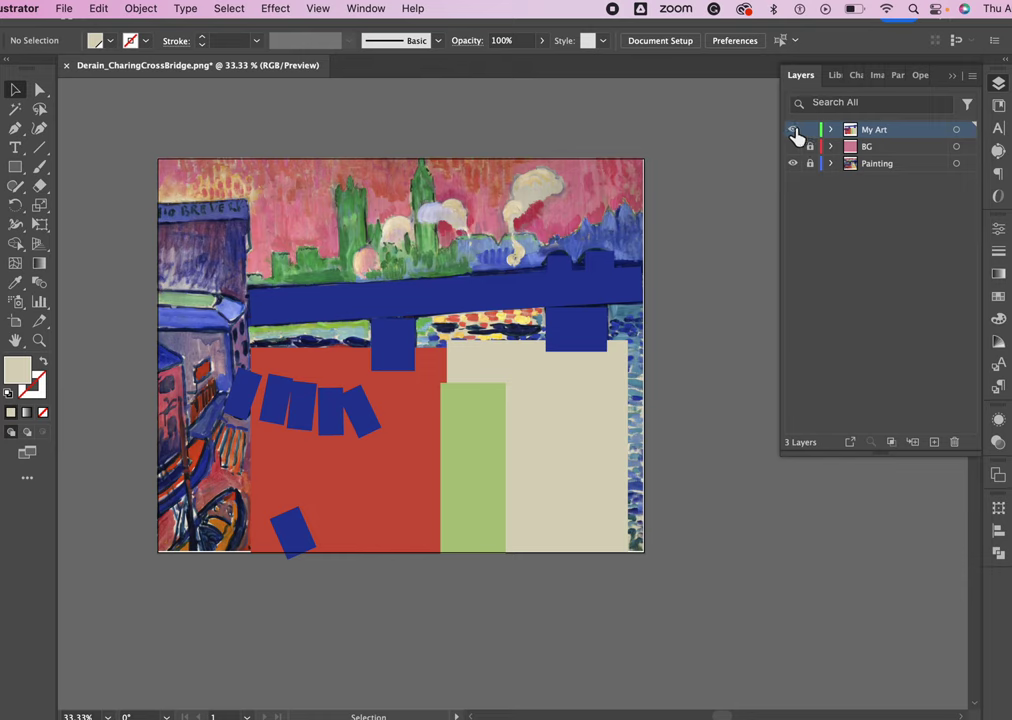
Expand My Art in Layers and pick the beige rectangle in the list
click(879, 170)
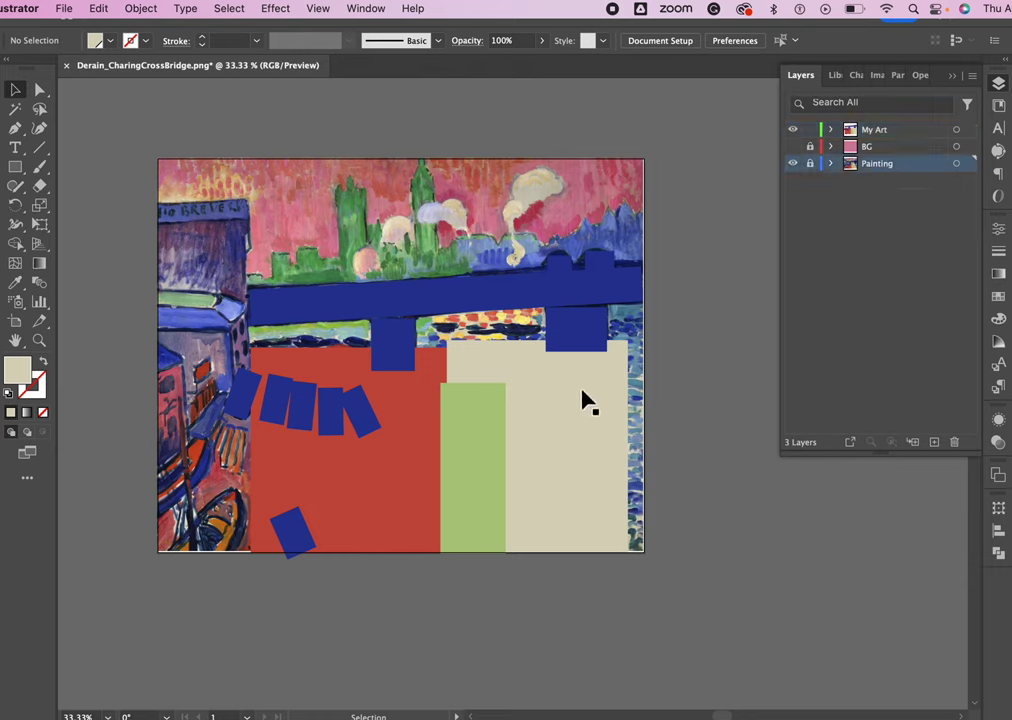
click(831, 130)
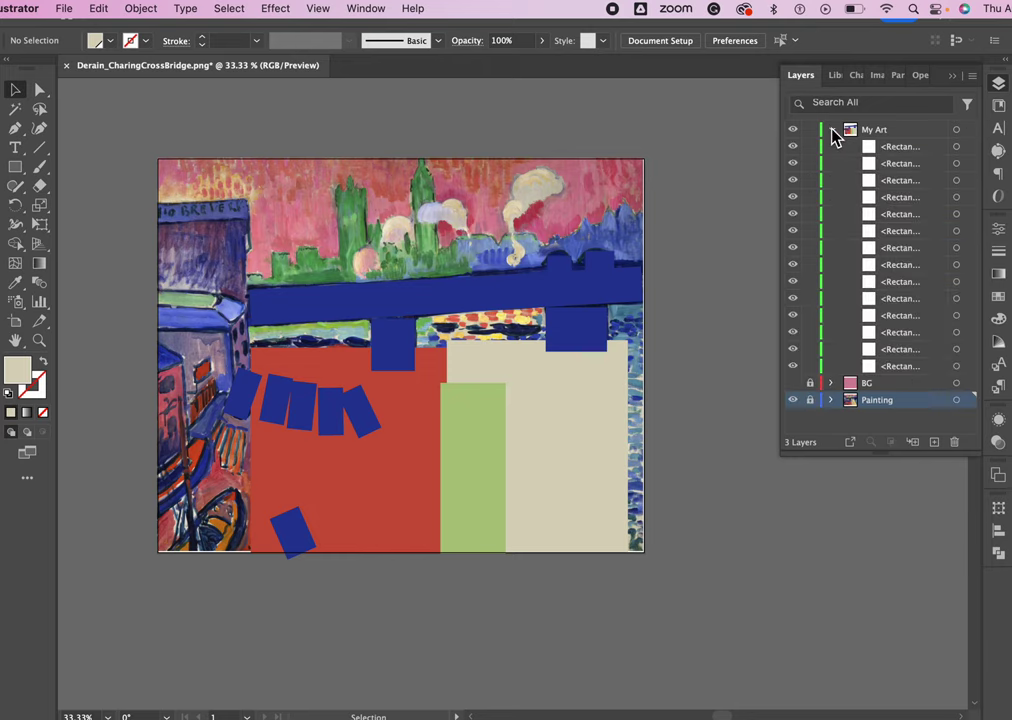
click(894, 349)
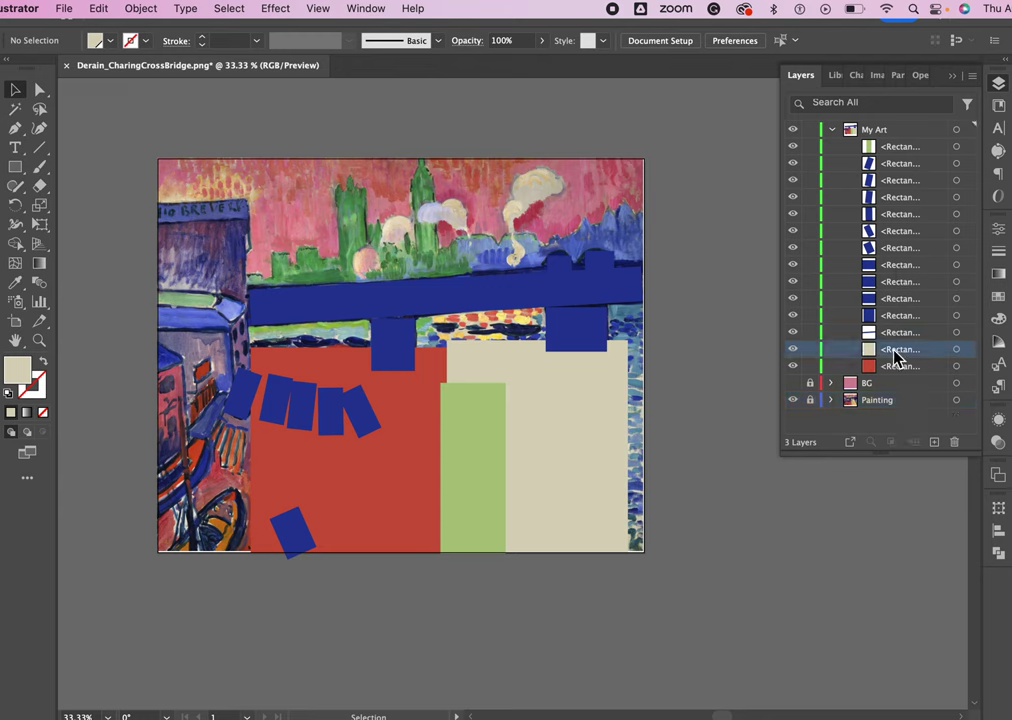
Hide the beige rectangle and zoom in on the river below the bridge
click(794, 352)
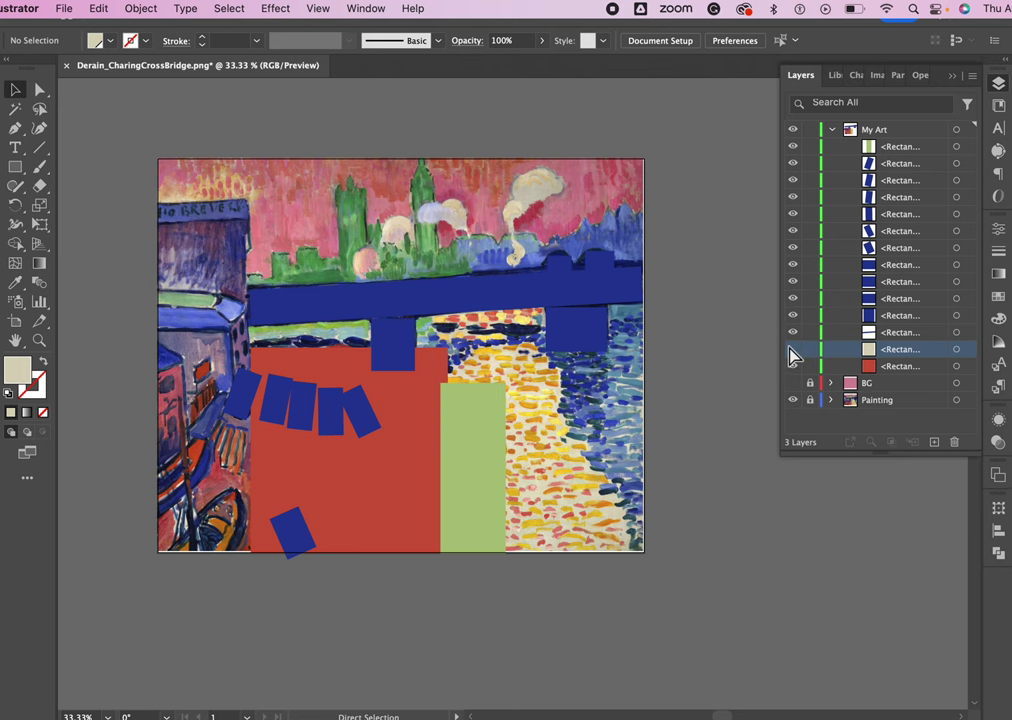
key(super+equal)
key(super+equal)
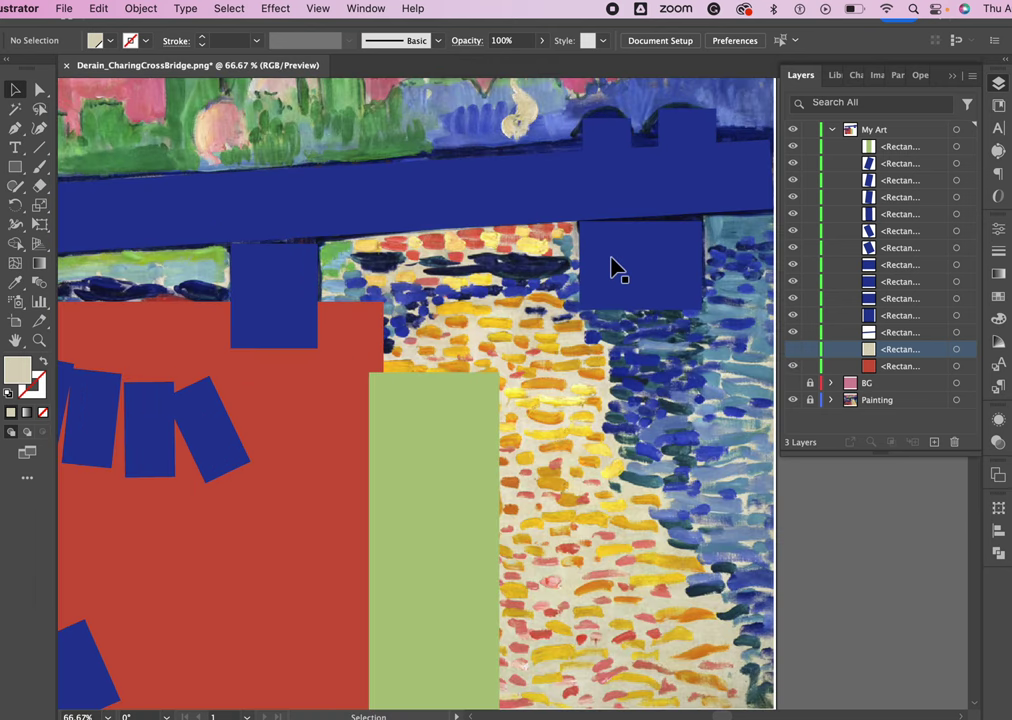
click(832, 131)
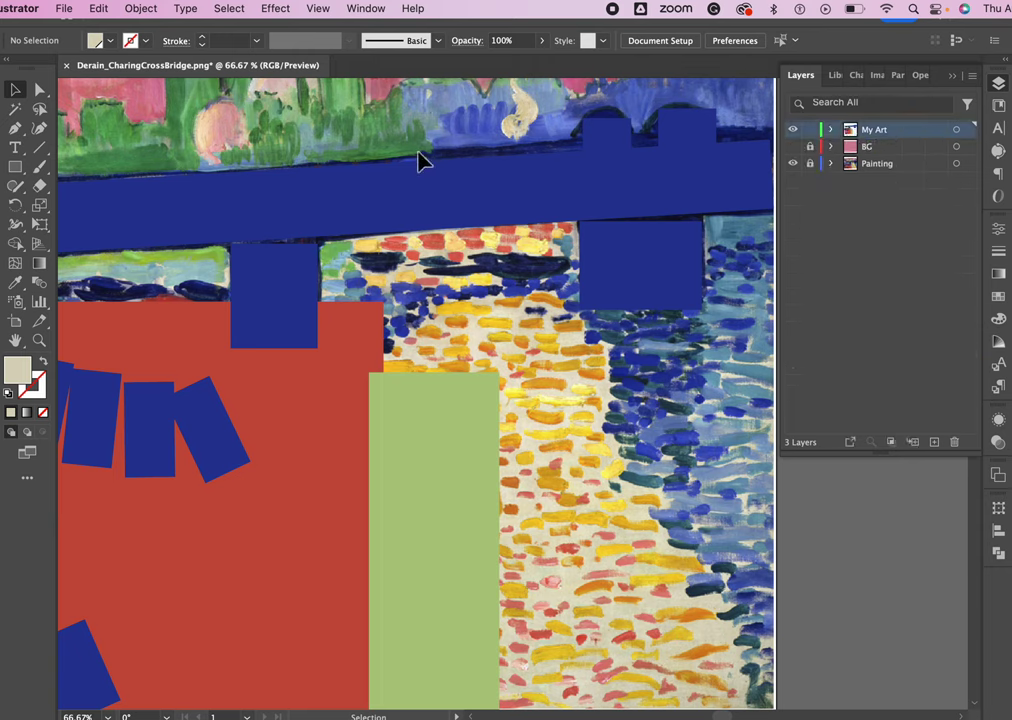
Draw several small orange dashes over the river's brushstrokes
click(15, 167)
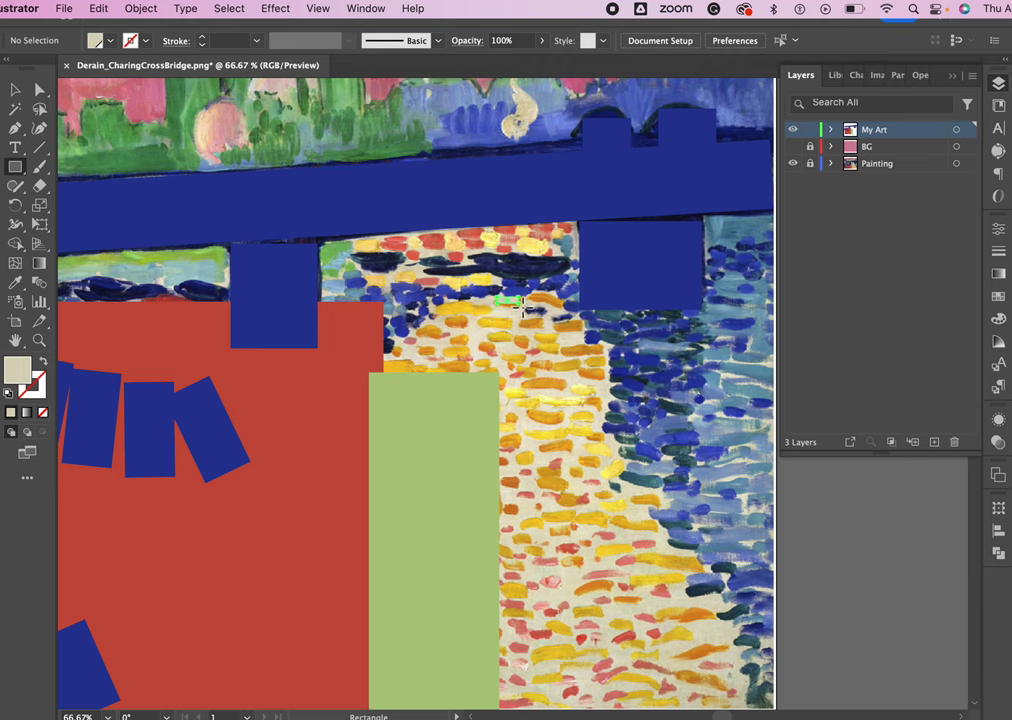
drag(497, 298, 531, 309)
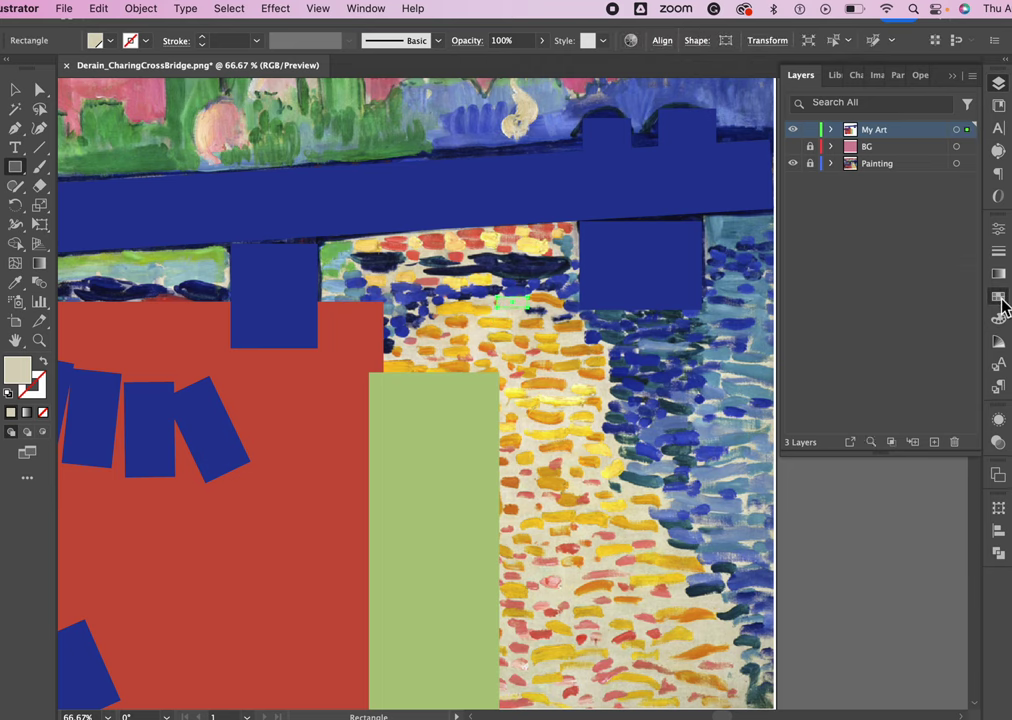
click(998, 297)
click(847, 274)
drag(518, 317, 550, 327)
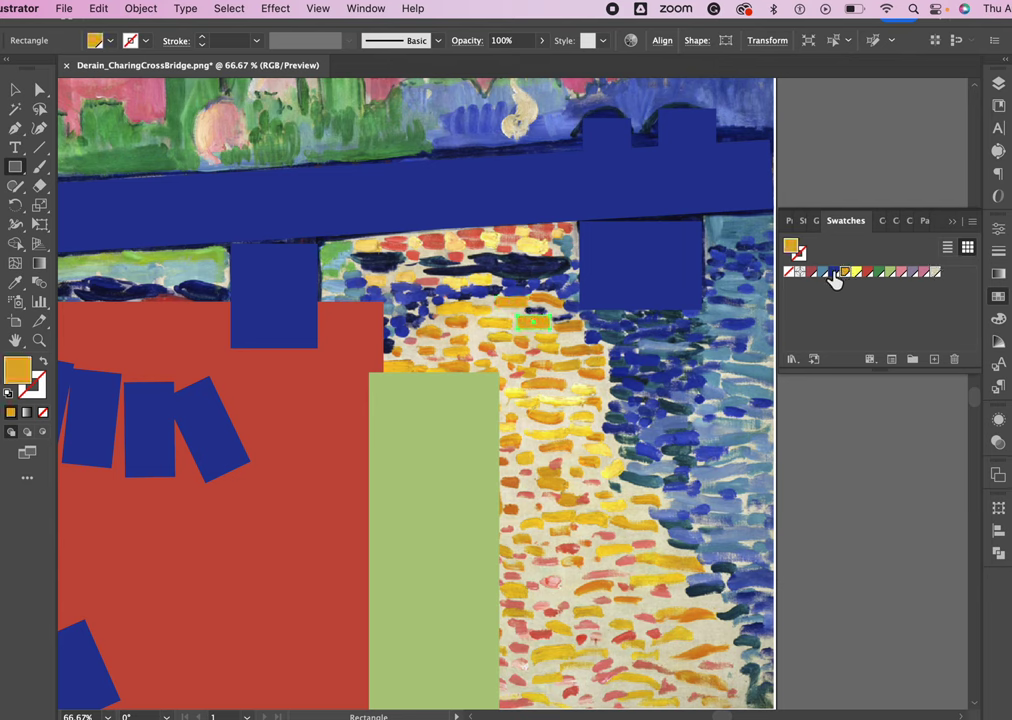
drag(527, 291, 553, 300)
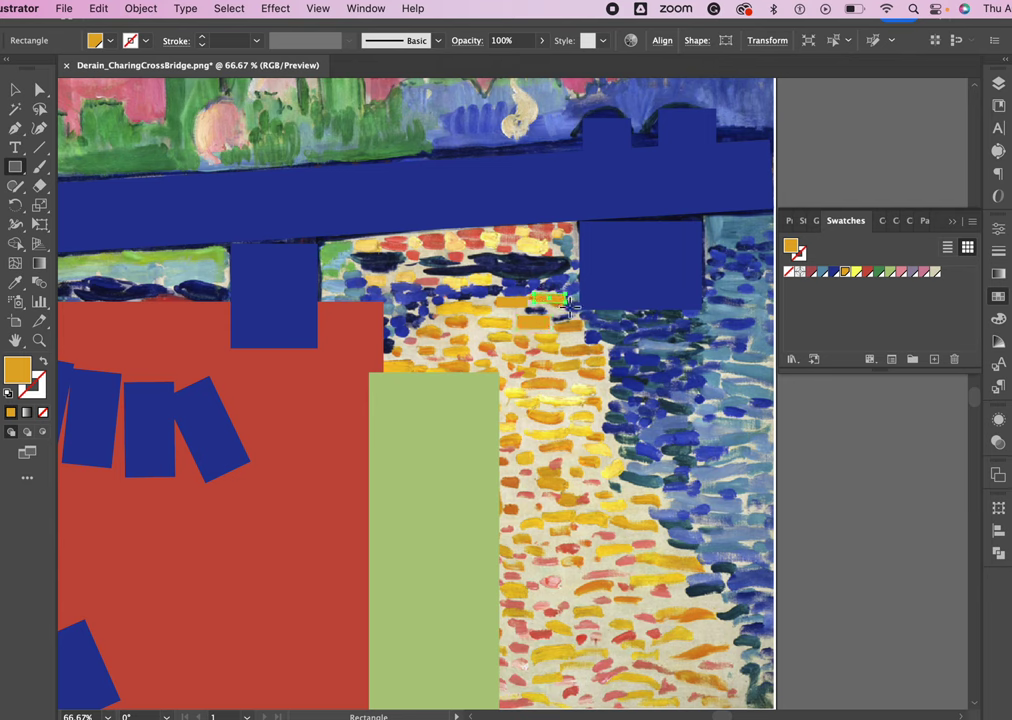
drag(418, 328, 473, 373)
drag(560, 346, 610, 358)
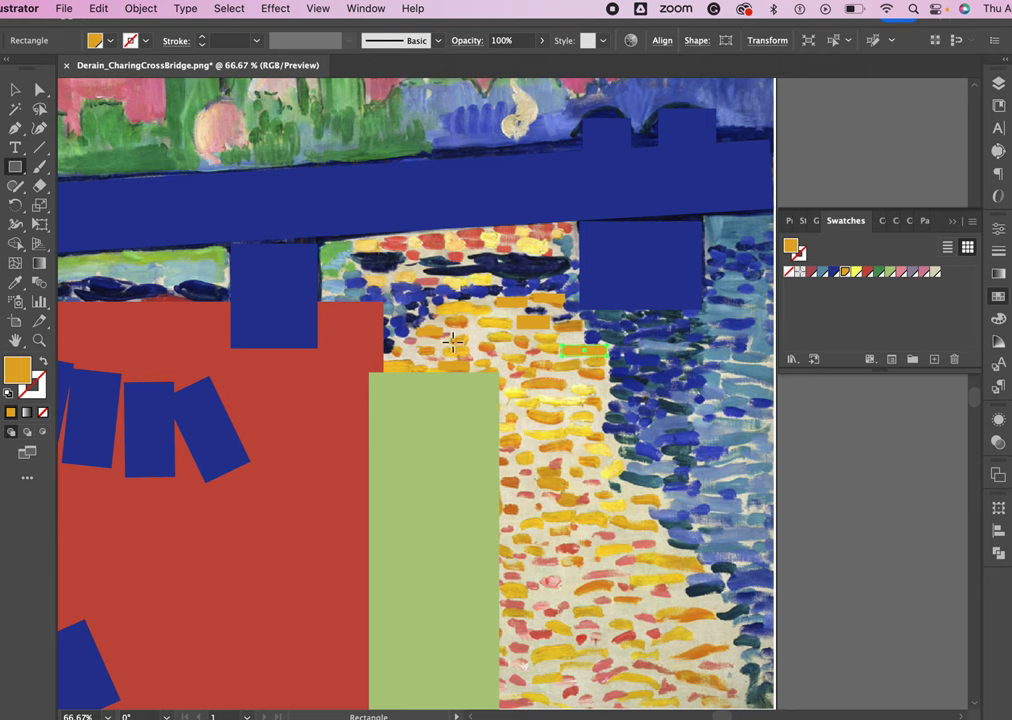
drag(444, 318, 520, 331)
Turn the selected dash yellow and add a tiny yellow dash on the river
click(857, 274)
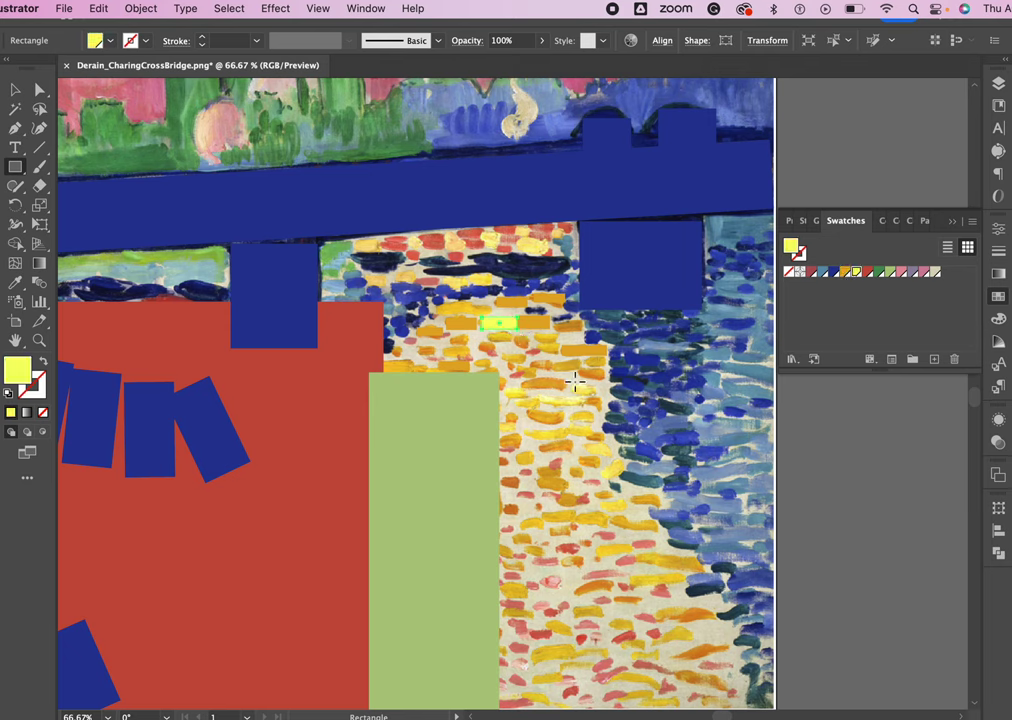
drag(577, 386, 596, 397)
click(998, 86)
Lock the BG layer, zoom out to the whole artboard, and hide the Painting layer
click(810, 146)
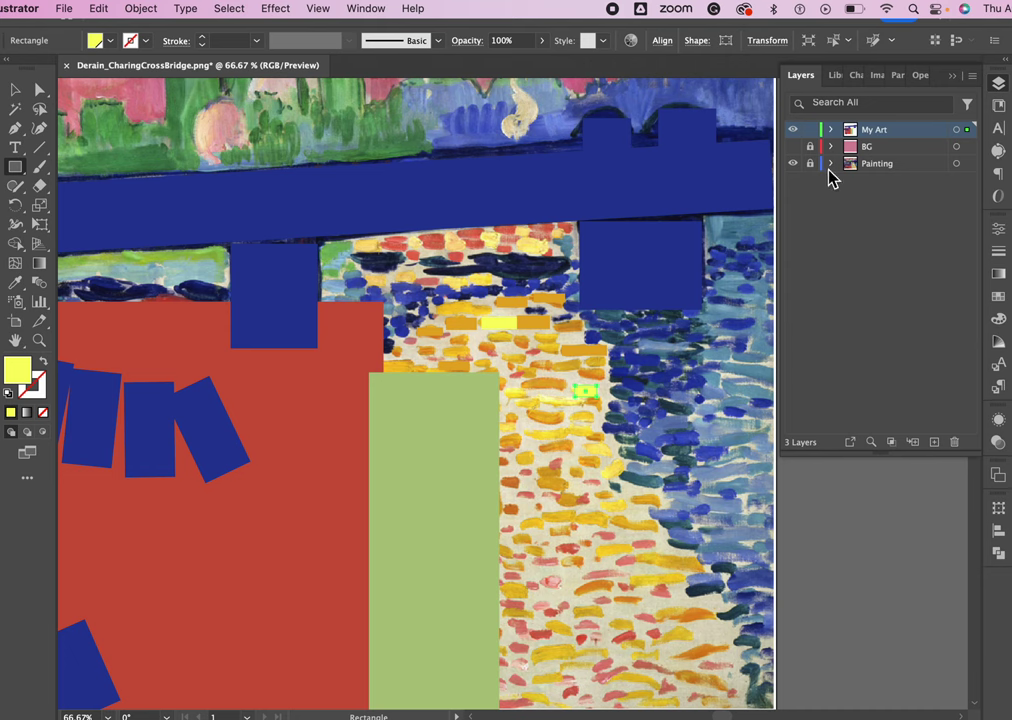
key(ctrl+0)
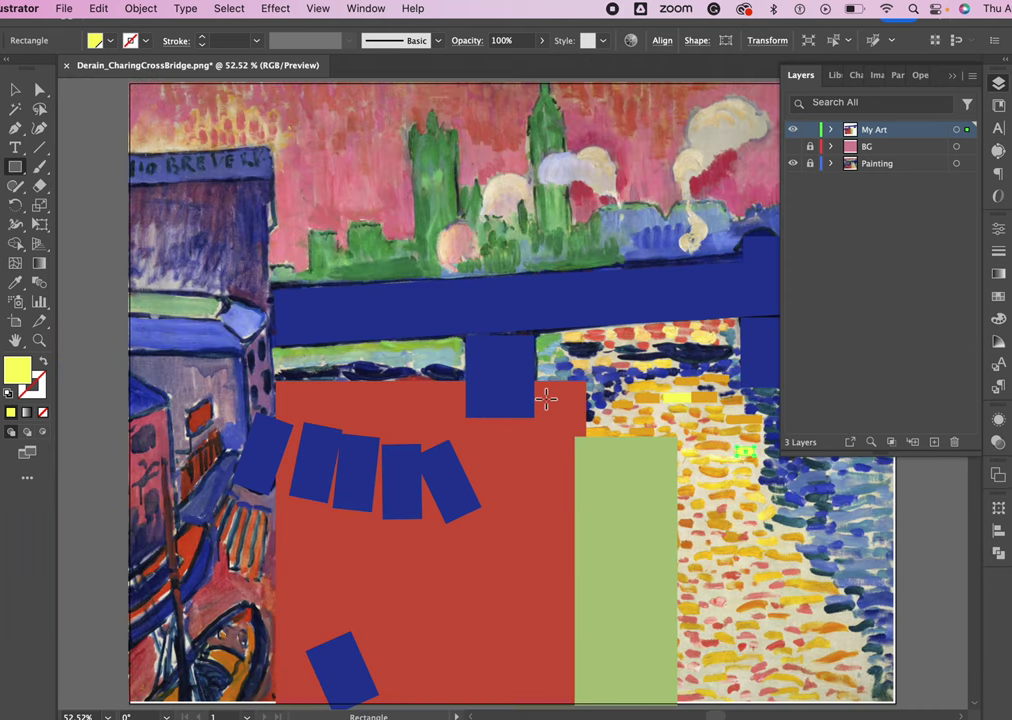
key(v)
key(ctrl+minus)
key(ctrl+minus)
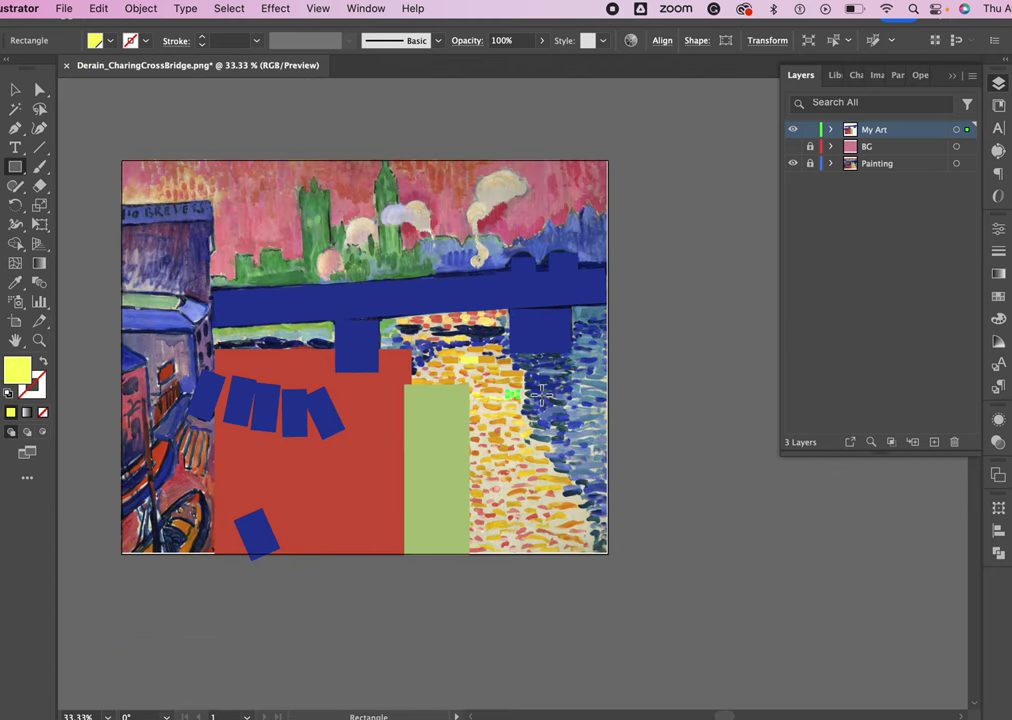
scroll(540, 395, left, 5)
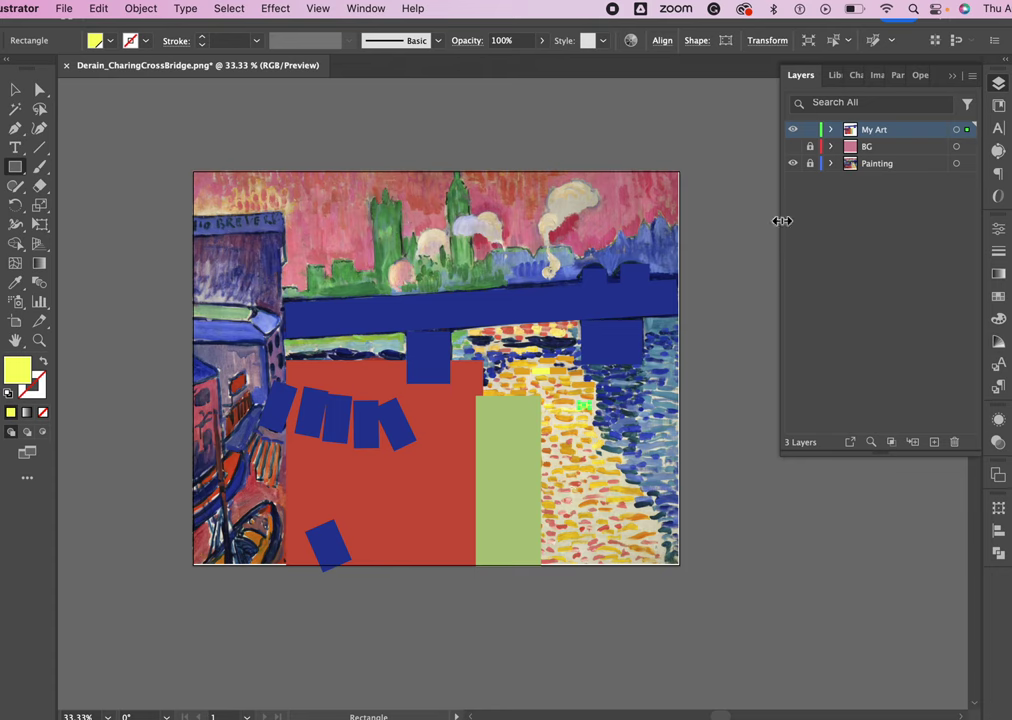
click(793, 164)
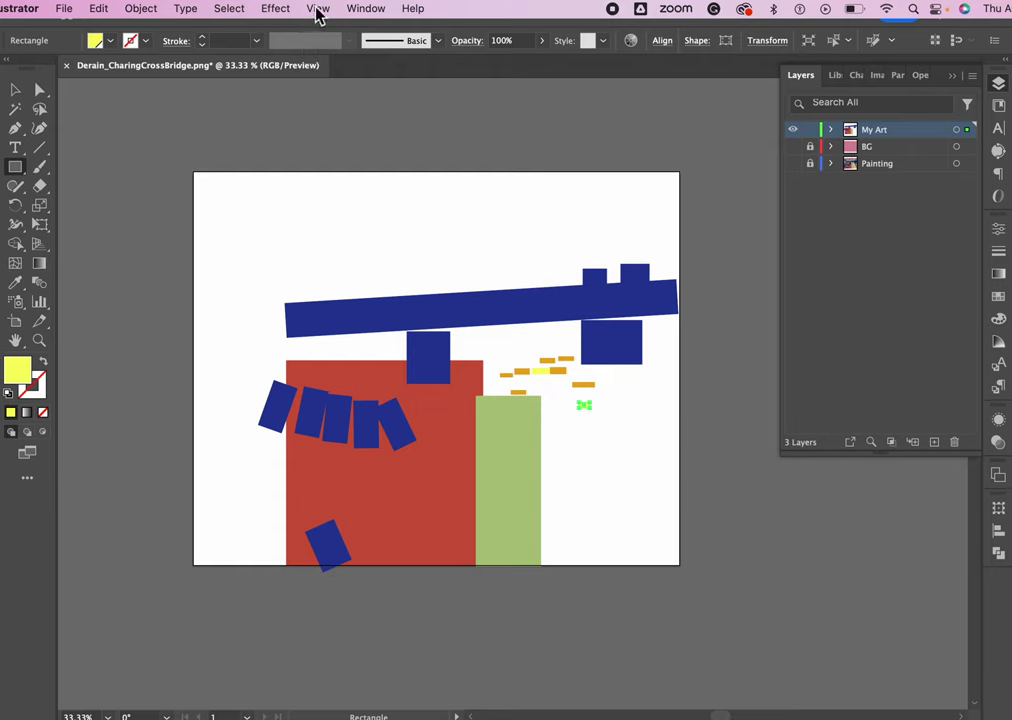
click(285, 10)
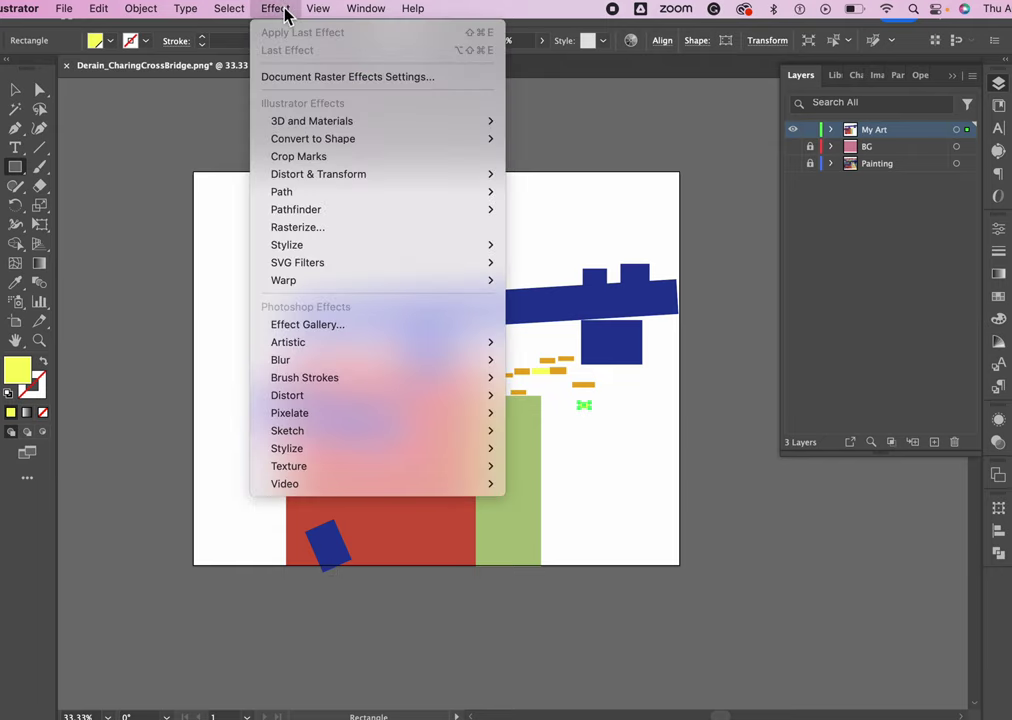
Turn on View > Trim View and show the pink BG layer
mouse_move(323, 14)
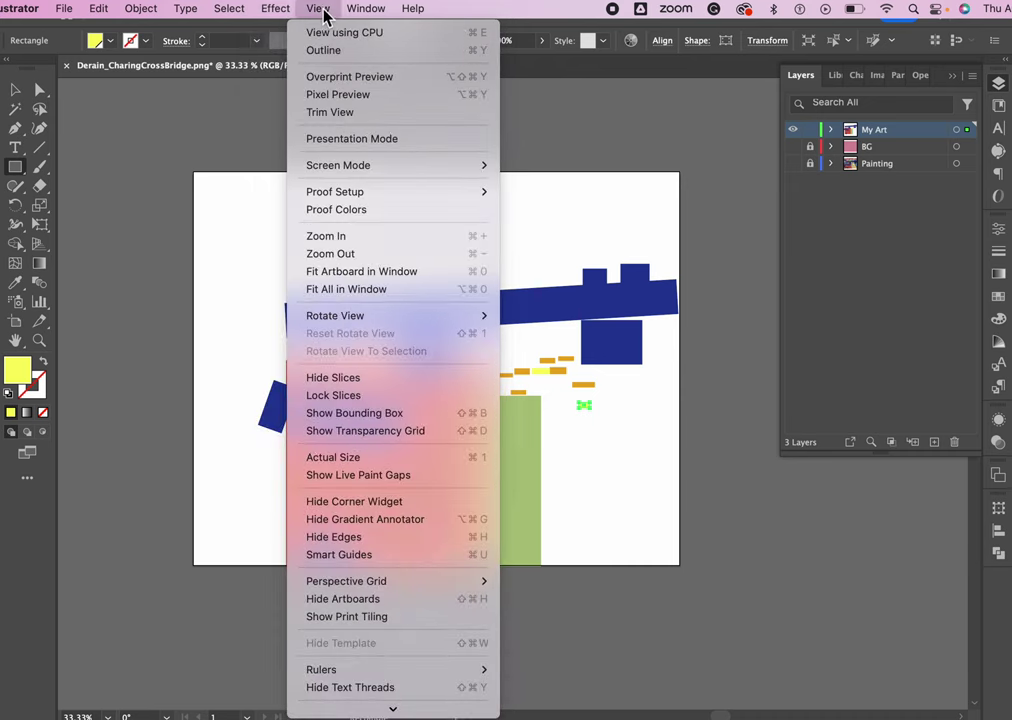
click(331, 114)
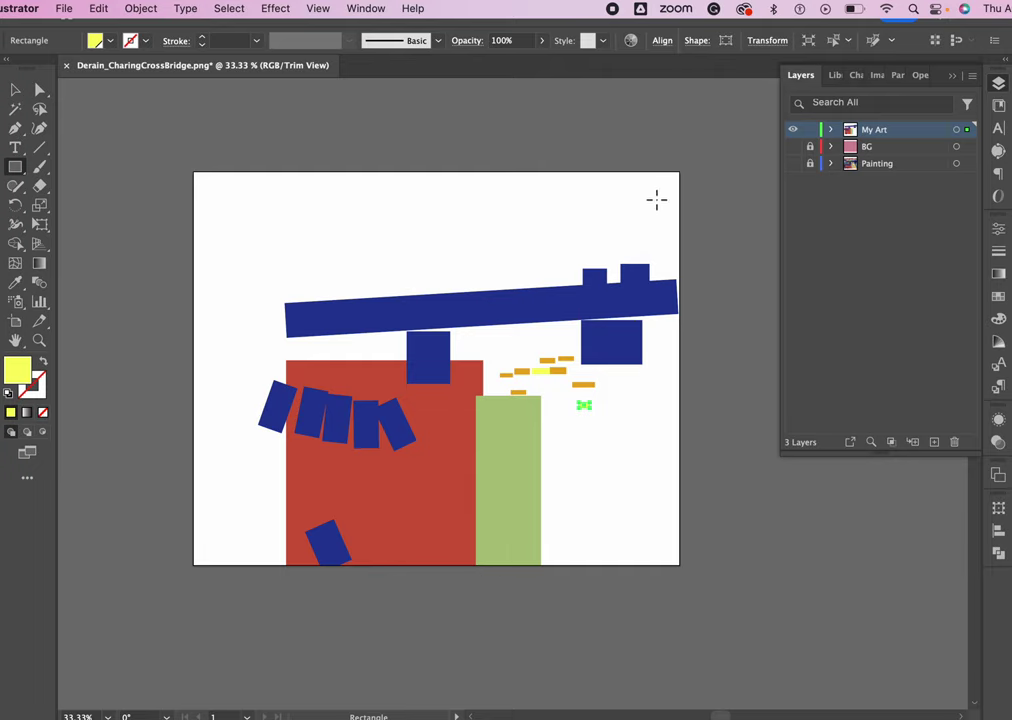
click(793, 147)
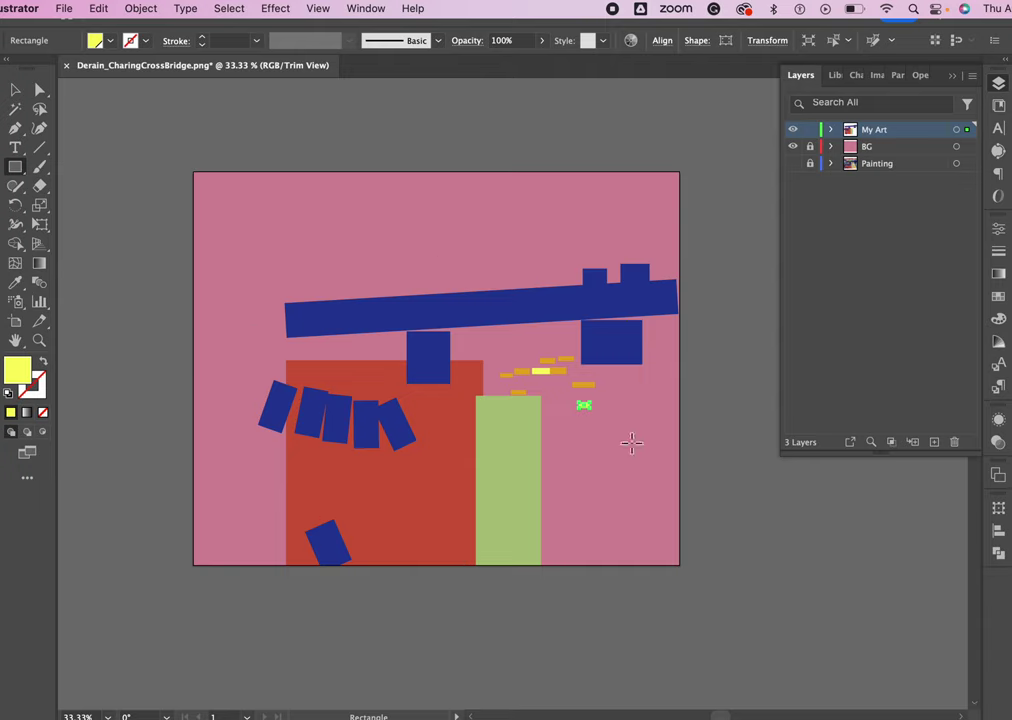
Make the hidden beige rectangle in My Art visible again, then collapse My Art
click(831, 130)
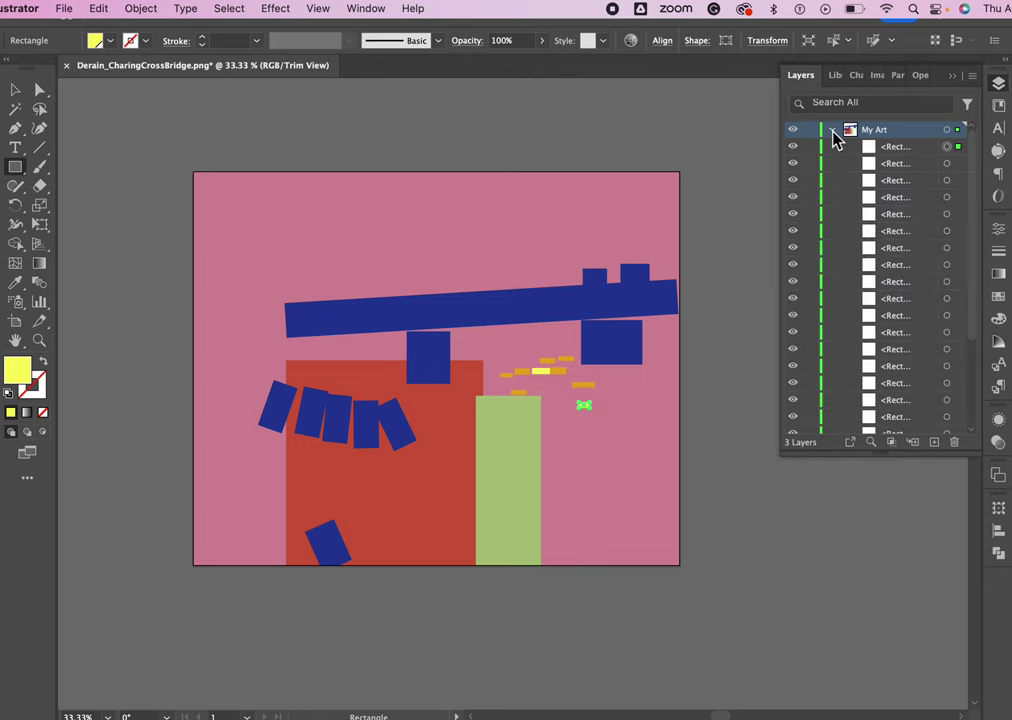
scroll(810, 300, down, 10)
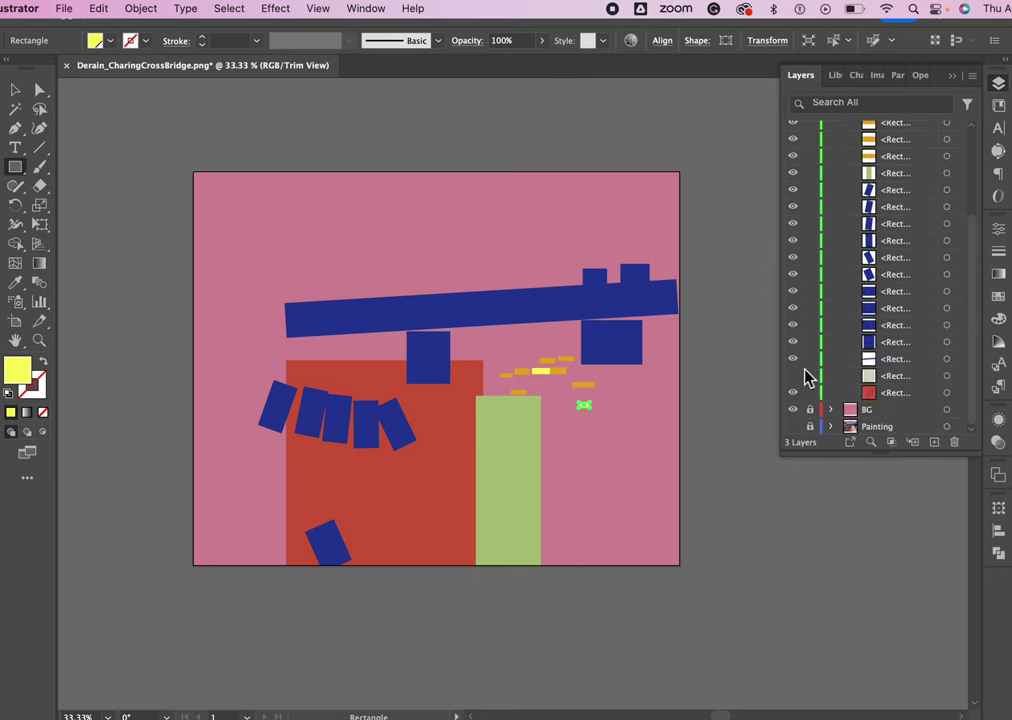
click(793, 376)
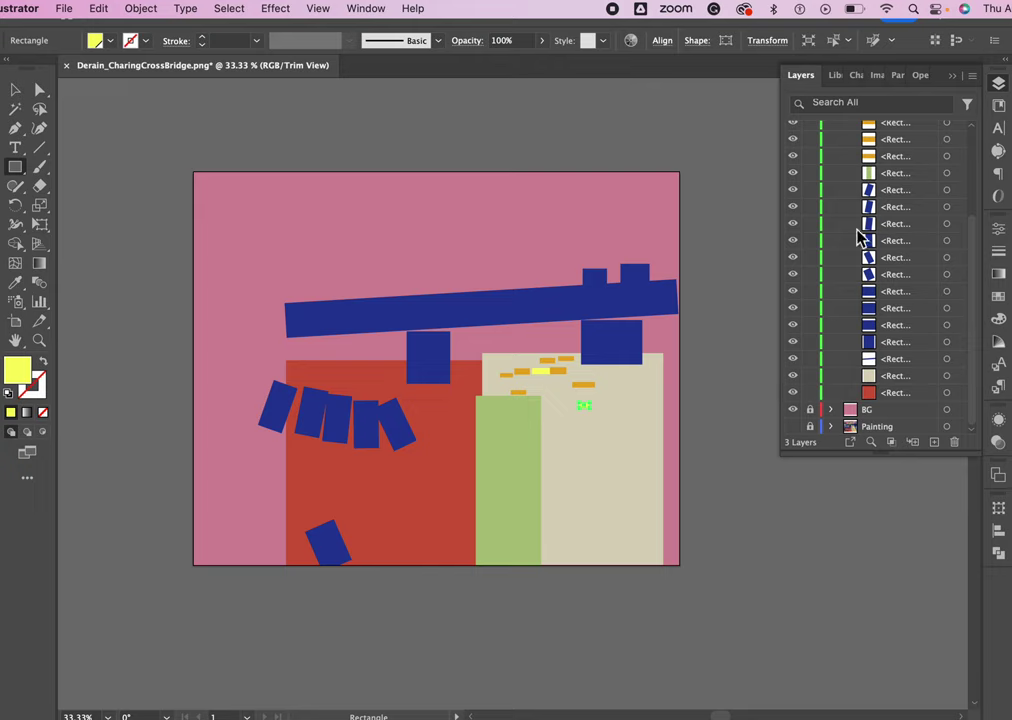
scroll(960, 163, up, 5)
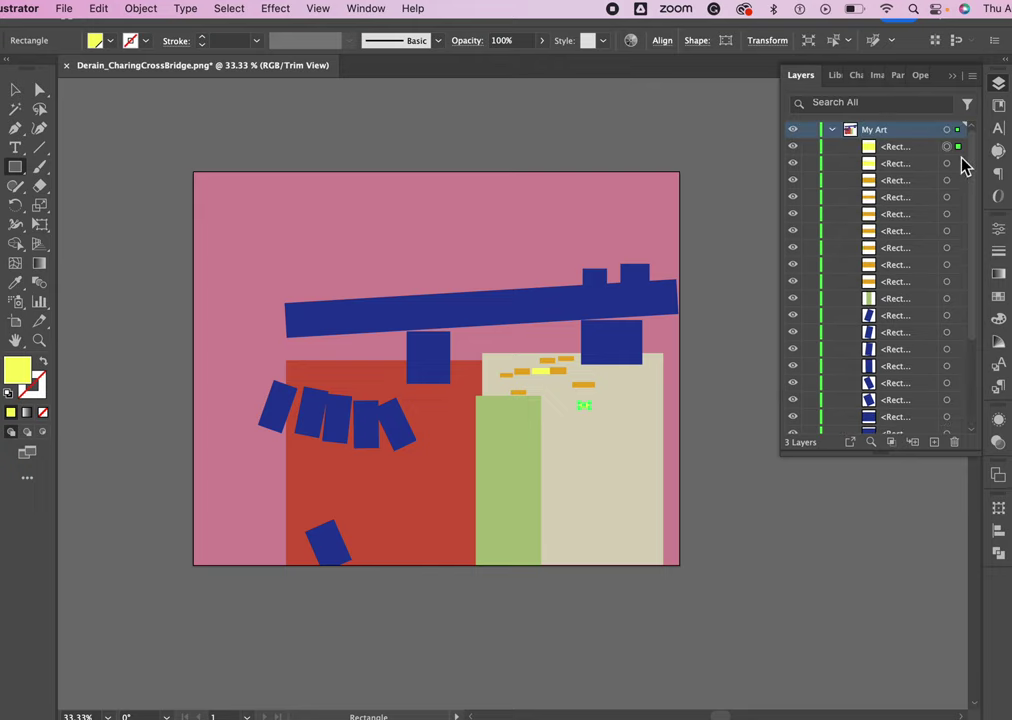
click(830, 132)
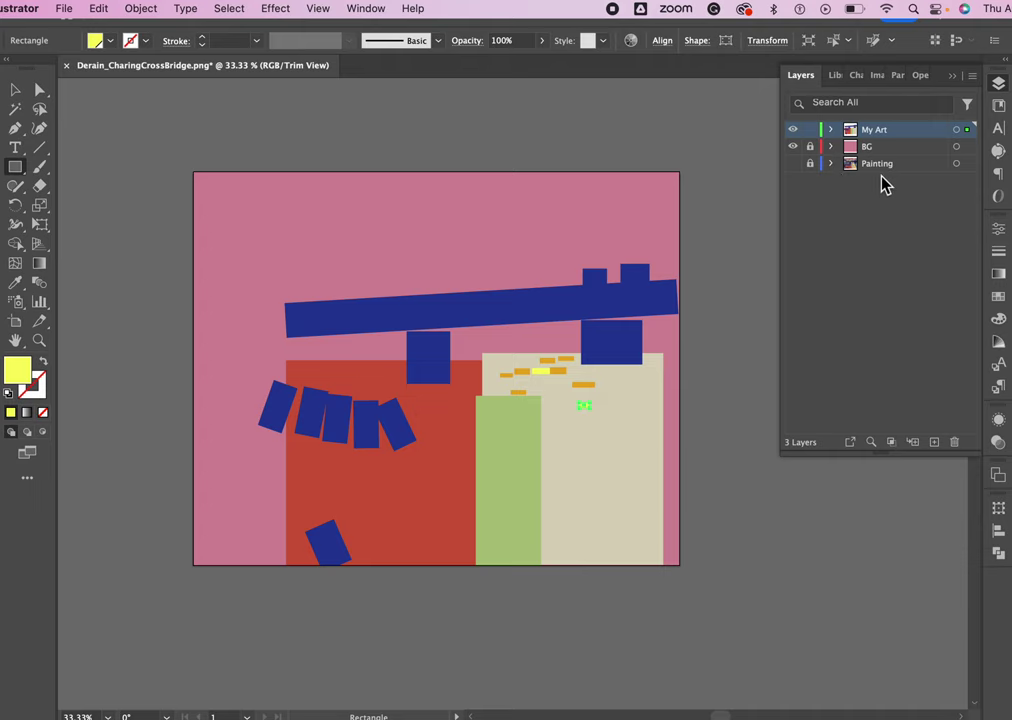
Export As a PNG named RG_Derain_CharingCrossBridge.png
click(66, 10)
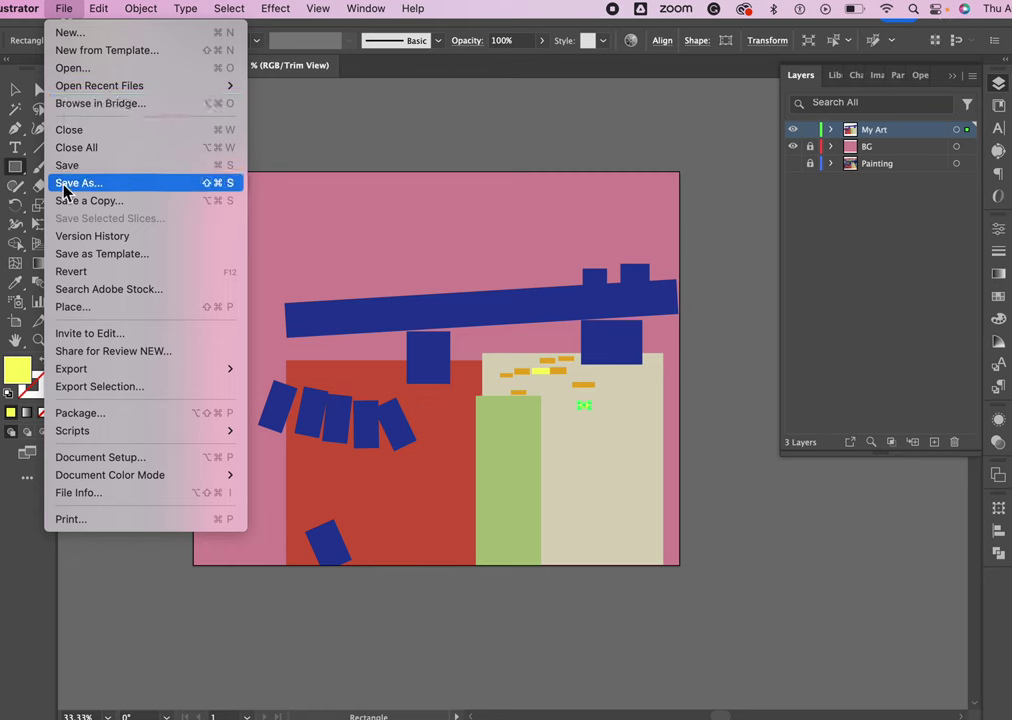
mouse_move(72, 369)
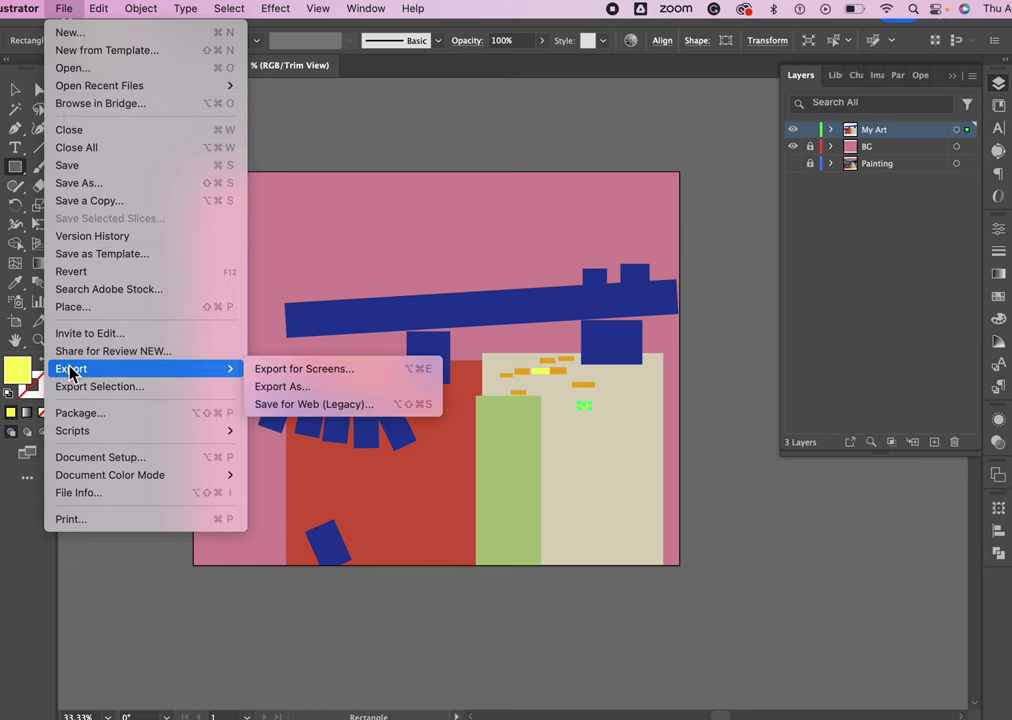
click(284, 387)
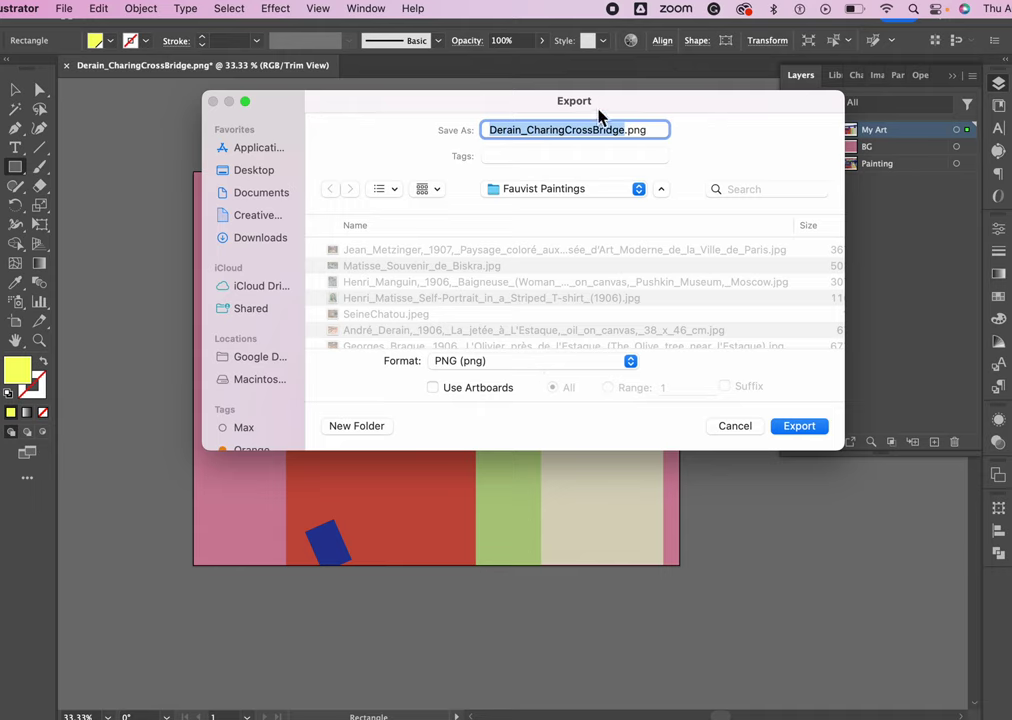
click(805, 432)
click(627, 137)
text(RG)
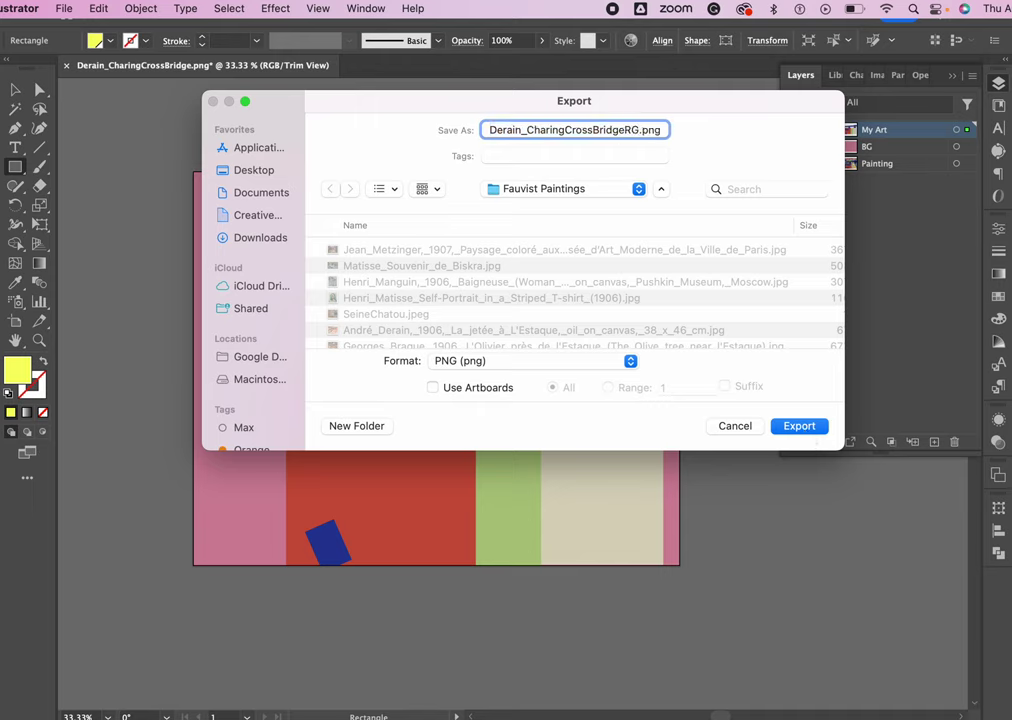
key(BackSpace)
key(BackSpace)
click(490, 130)
text(RG)
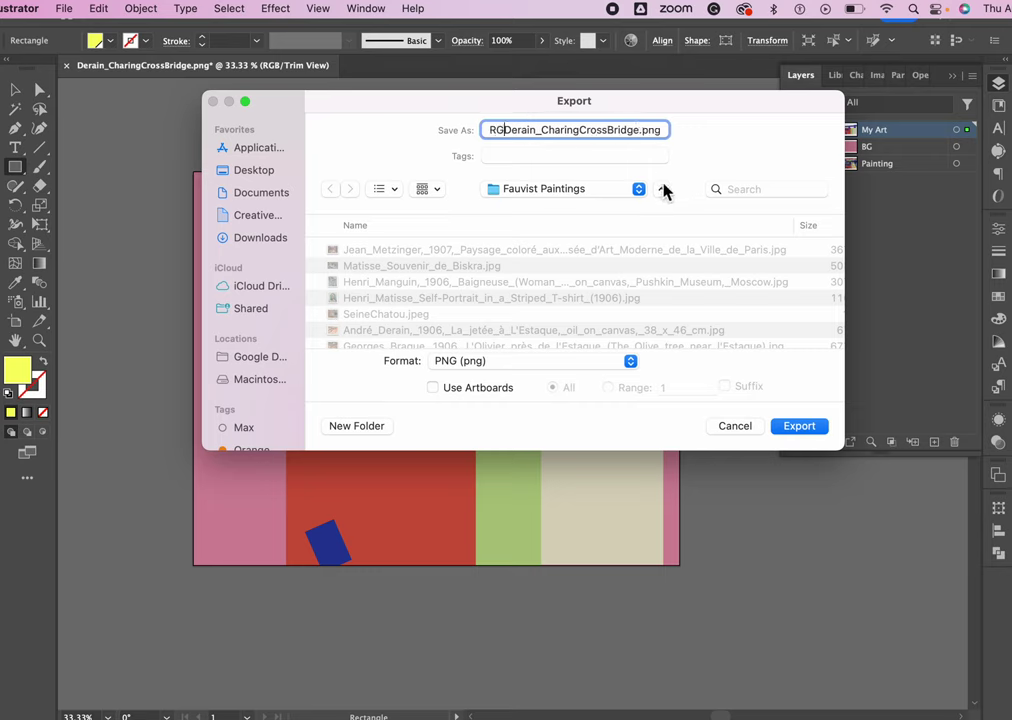
text(_)
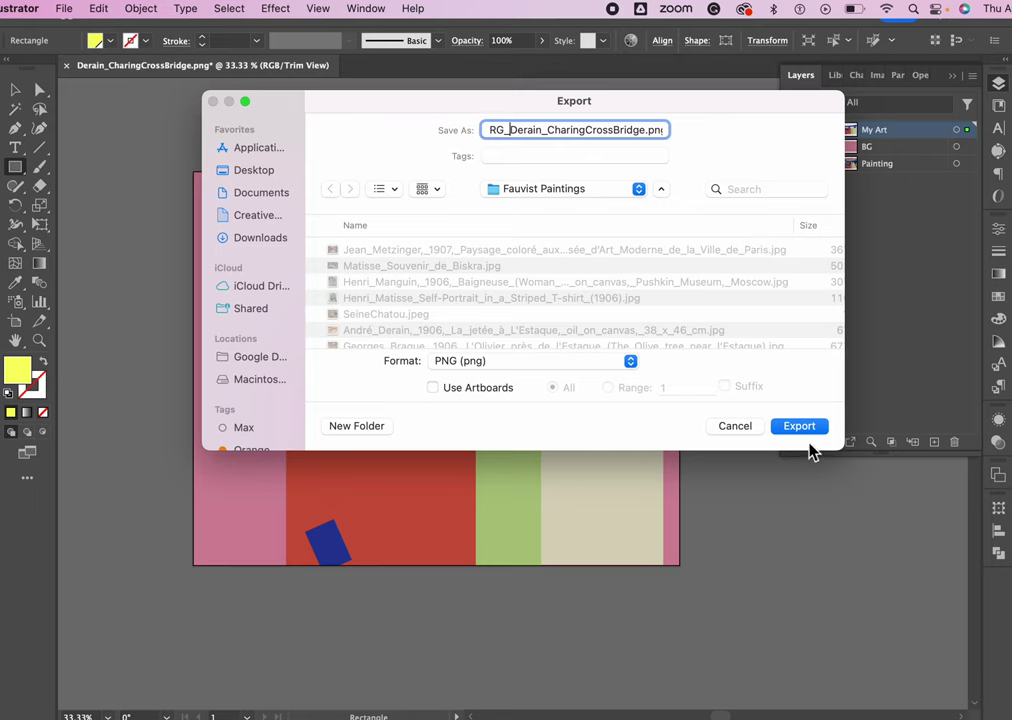
click(808, 429)
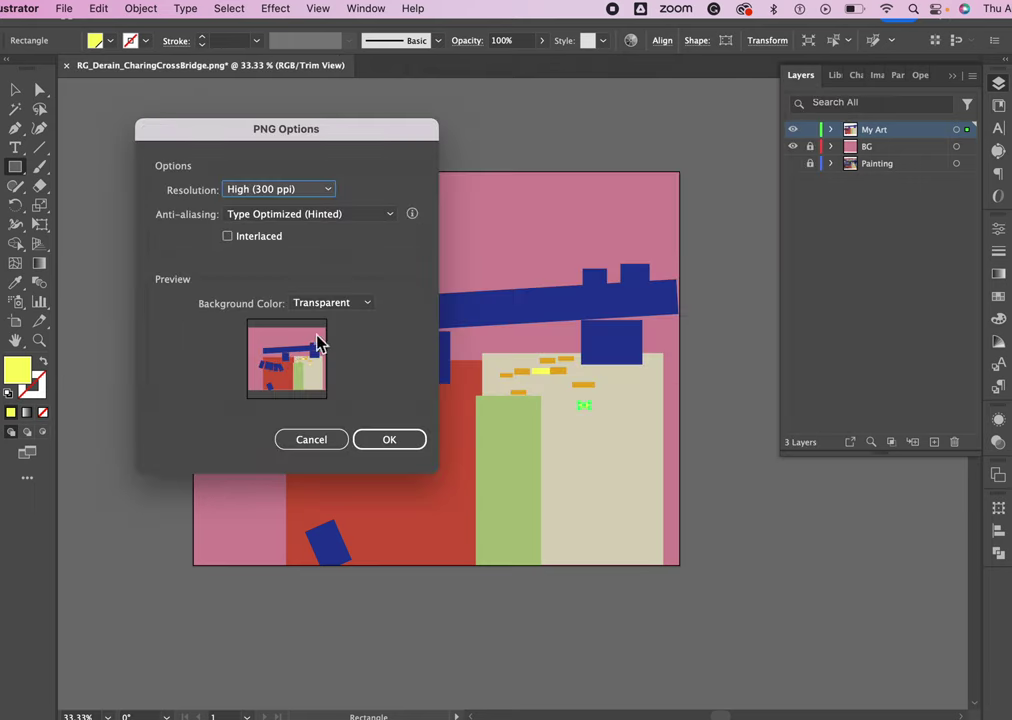
Set the PNG background colour to White and confirm the export
click(366, 305)
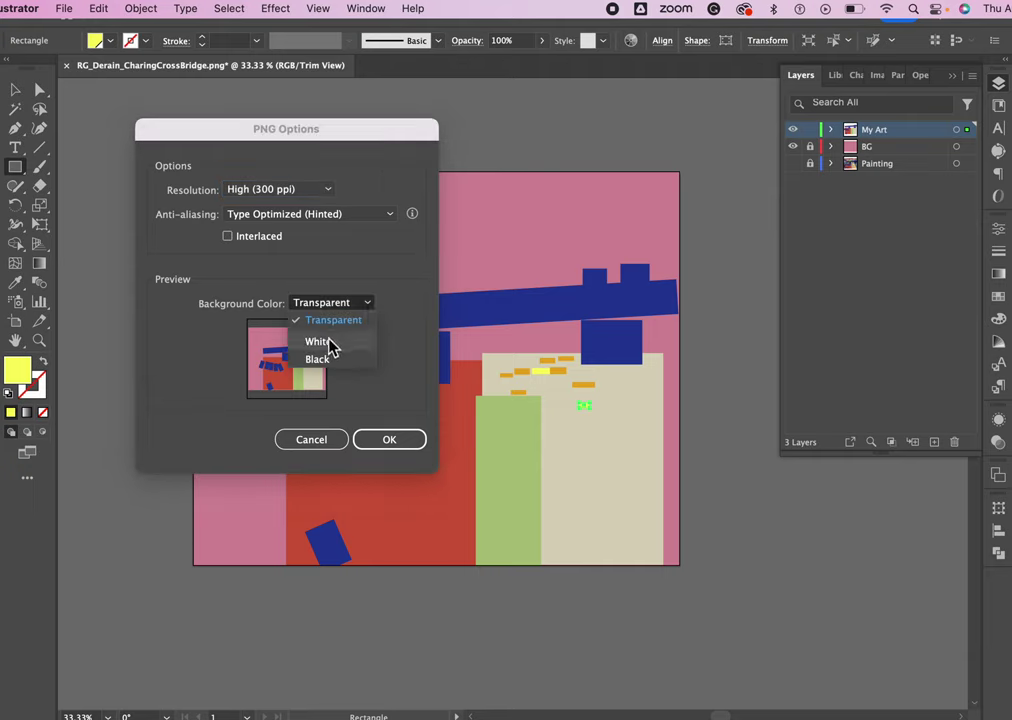
click(330, 344)
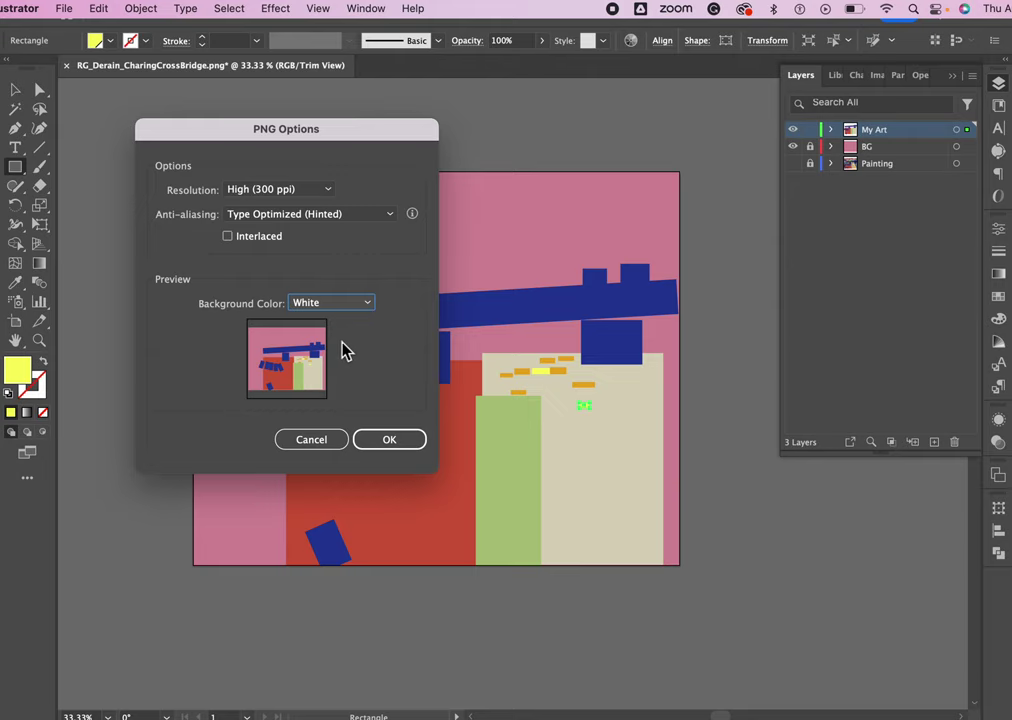
click(400, 445)
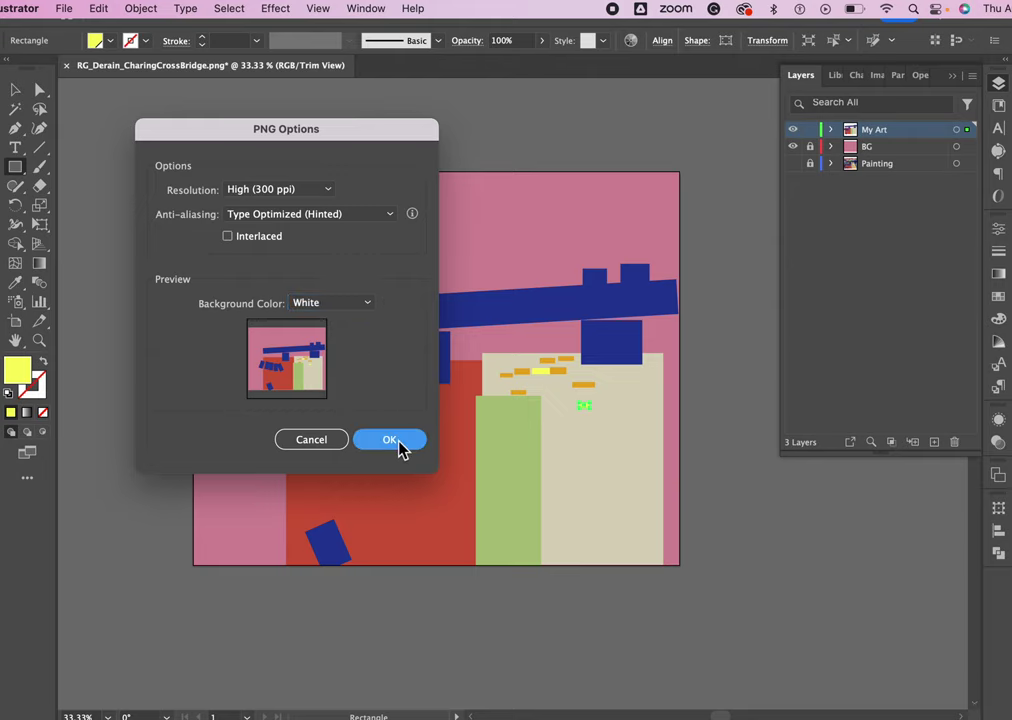